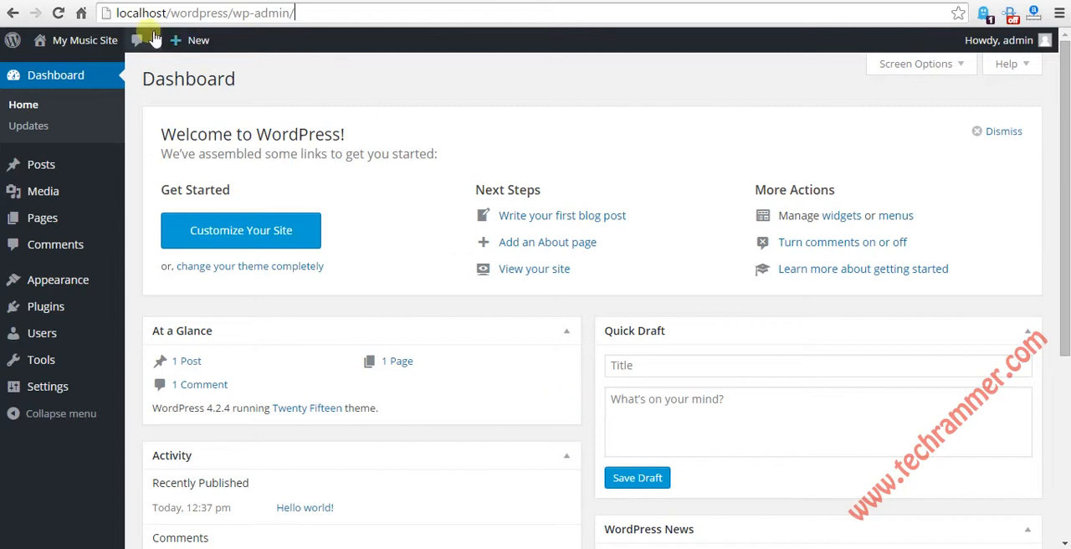
{"action": "left_click_drag", "start_coordinate": [127, 17], "coordinate": [307, 20]}
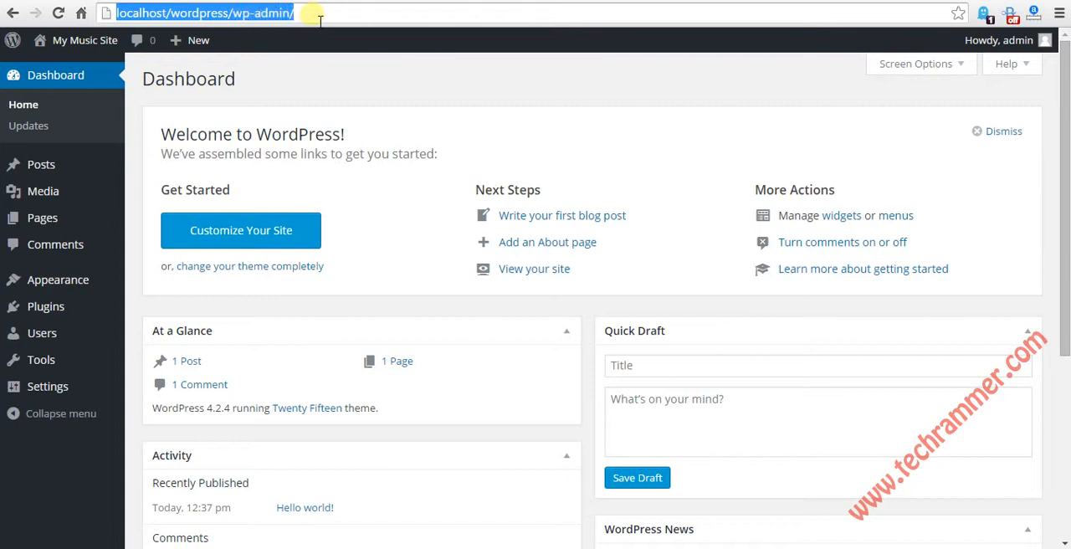
{"action": "left_click", "coordinate": [319, 14]}
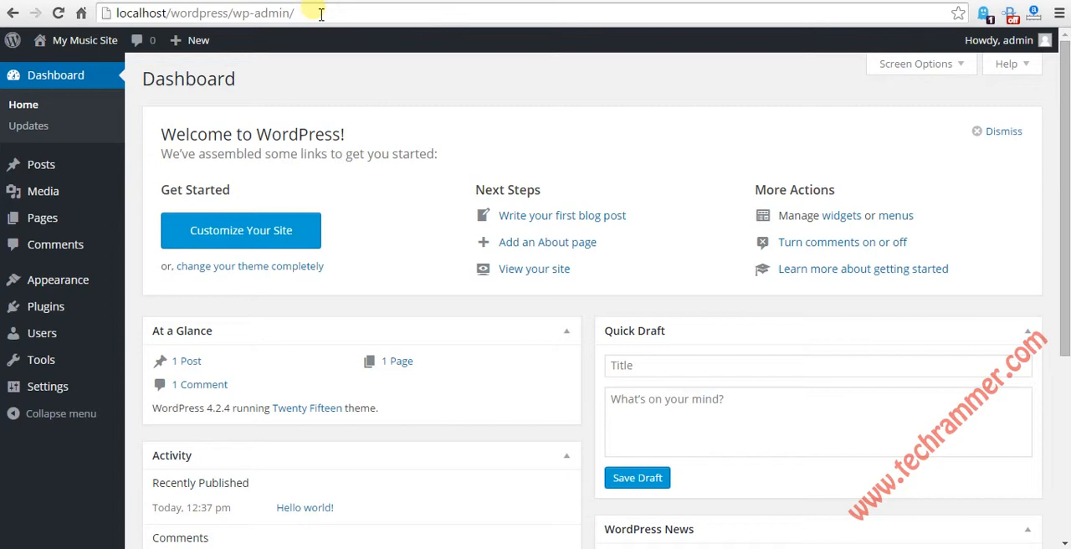
Step: Open the post categories, look through the existing list, and add a new category named Apala
{"action": "mouse_move", "coordinate": [40, 163]}
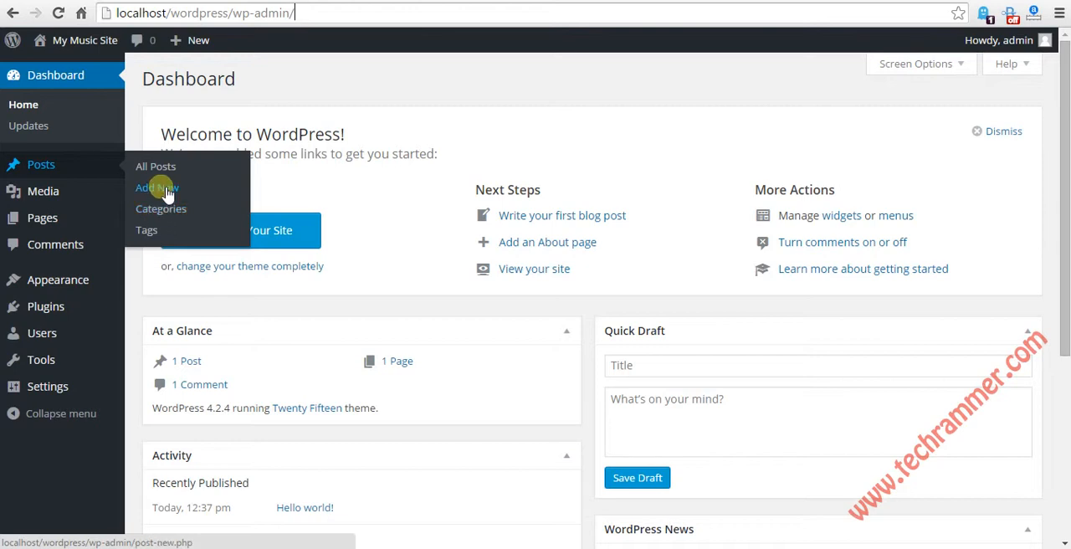
{"action": "left_click", "coordinate": [166, 212]}
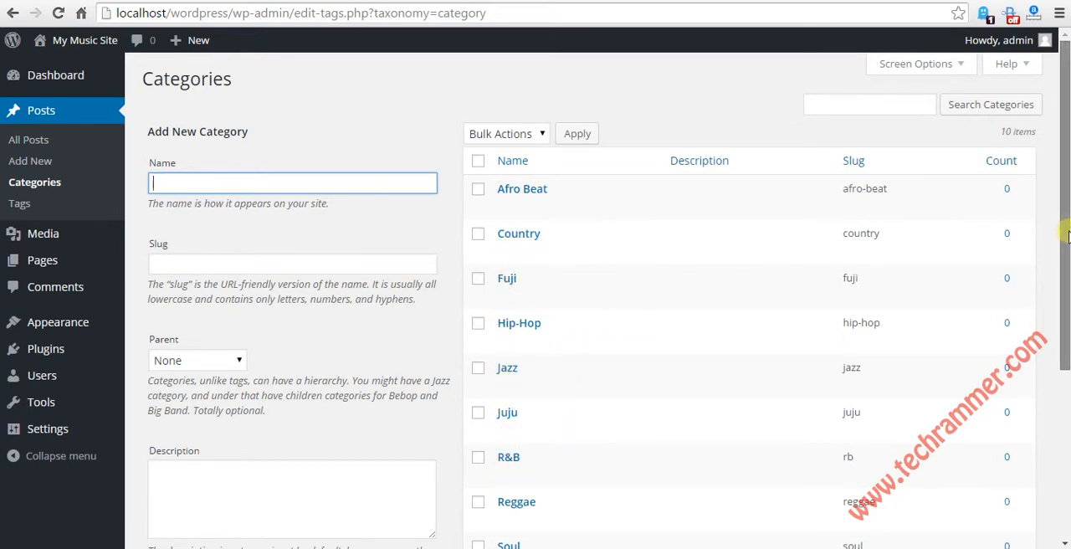
{"action": "mouse_move", "coordinate": [1062, 233]}
{"action": "left_mouse_down"}
{"action": "mouse_move", "coordinate": [1061, 406]}
{"action": "mouse_move", "coordinate": [1063, 226]}
{"action": "left_mouse_up"}
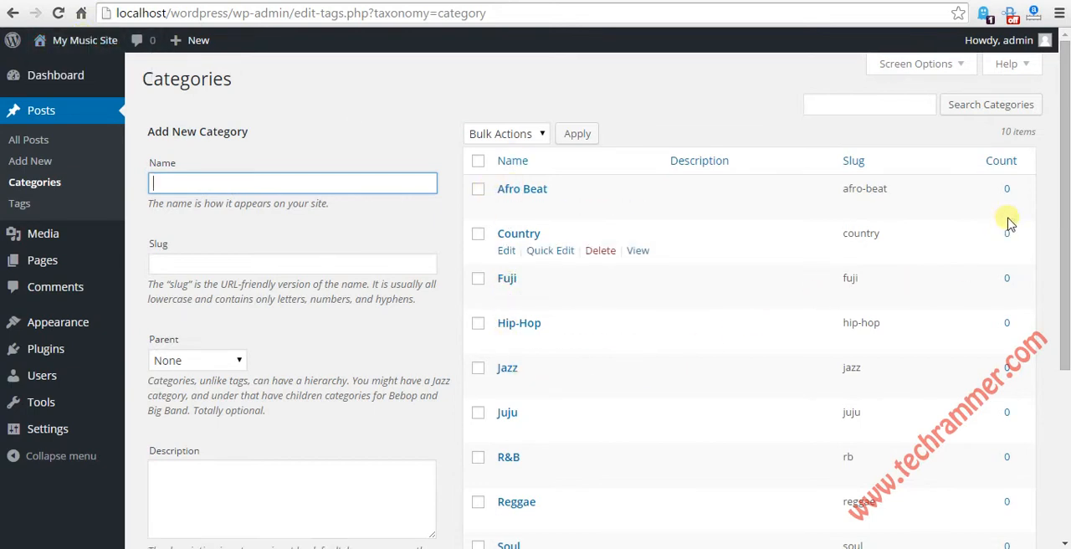
{"action": "left_click_drag", "start_coordinate": [1064, 184], "coordinate": [1066, 159]}
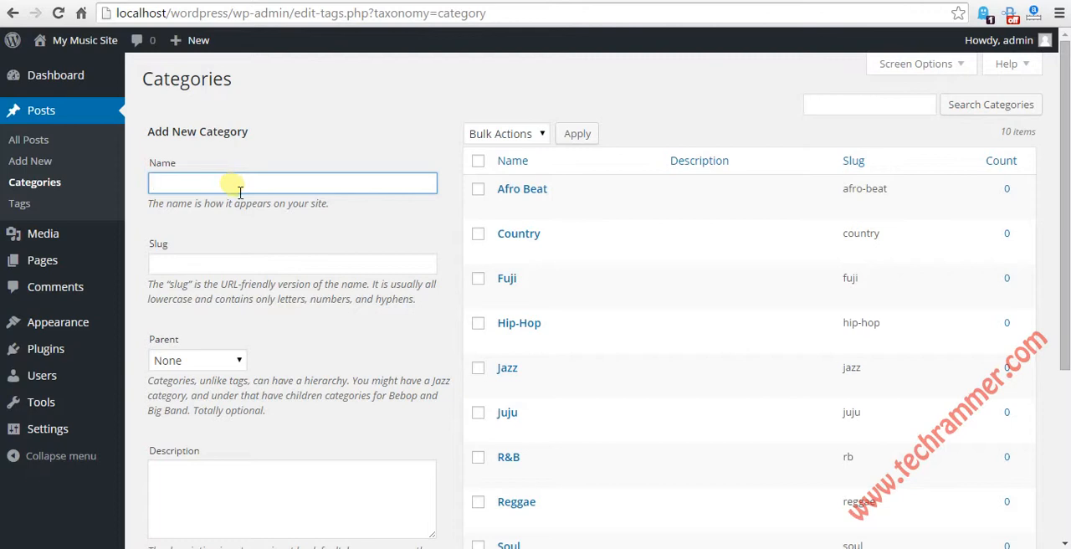
{"action": "mouse_move", "coordinate": [1062, 243]}
{"action": "left_mouse_down"}
{"action": "mouse_move", "coordinate": [1054, 371]}
{"action": "mouse_move", "coordinate": [1062, 226]}
{"action": "left_mouse_up"}
{"action": "scroll", "coordinate": [734, 424], "scroll_direction": "down", "scroll_amount": 3}
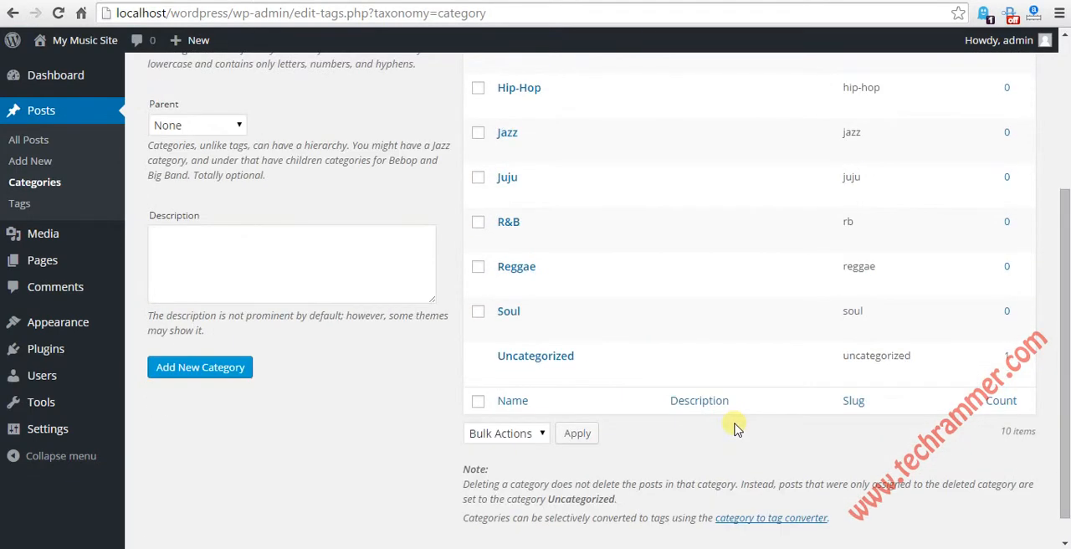
{"action": "scroll", "coordinate": [734, 424], "scroll_direction": "up", "scroll_amount": 3}
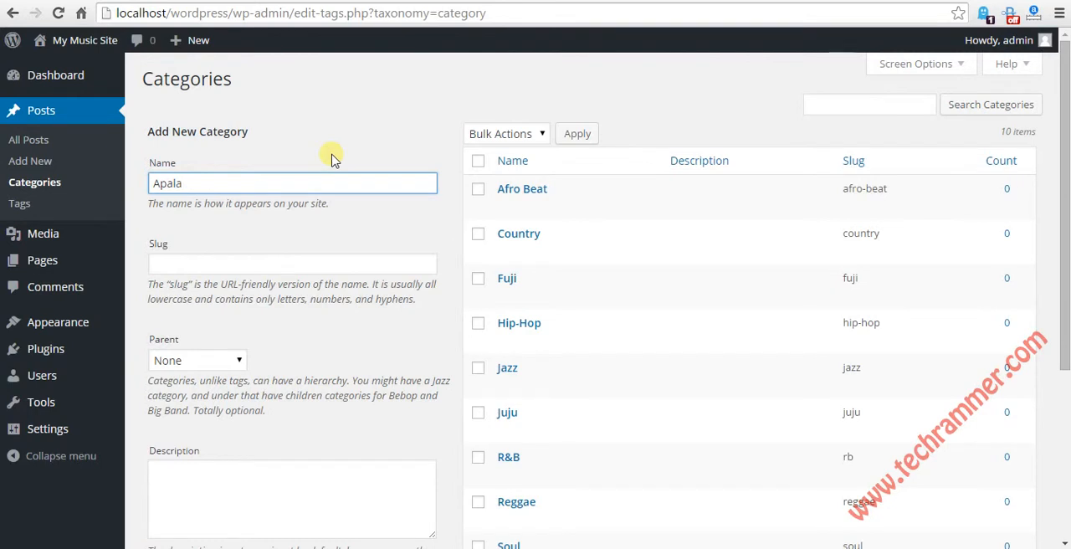
{"action": "key", "text": "Return"}
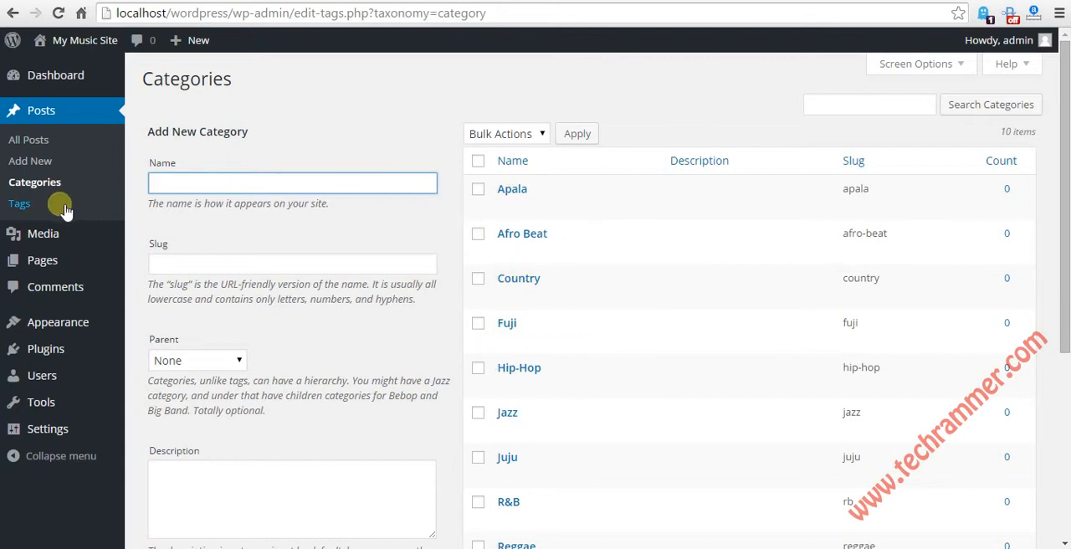
Step: Open the post tags and examine the tag list and the name, slug and description fields for a new tag
{"action": "left_click", "coordinate": [21, 205]}
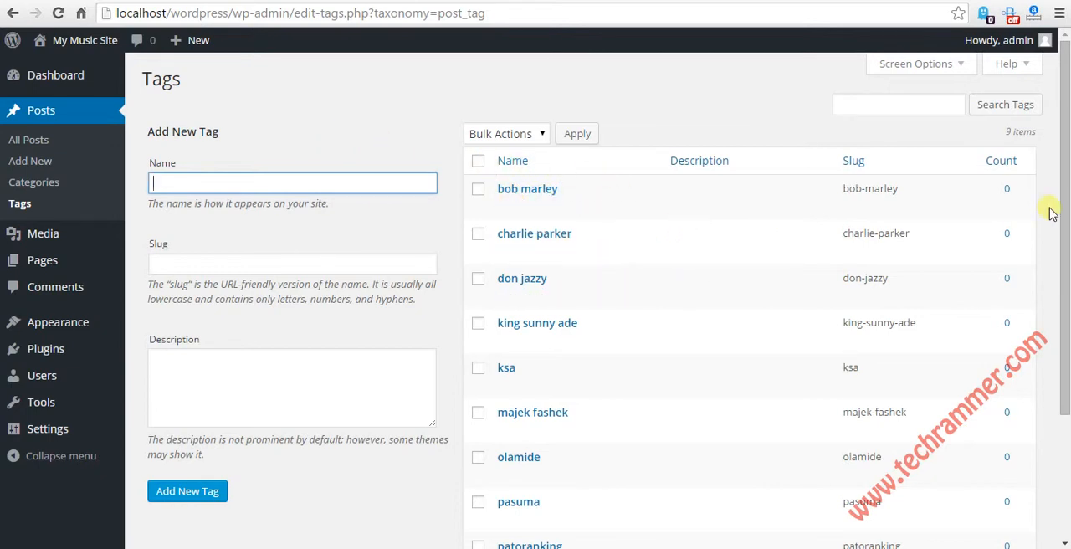
{"action": "left_click_drag", "start_coordinate": [1066, 172], "coordinate": [1063, 217]}
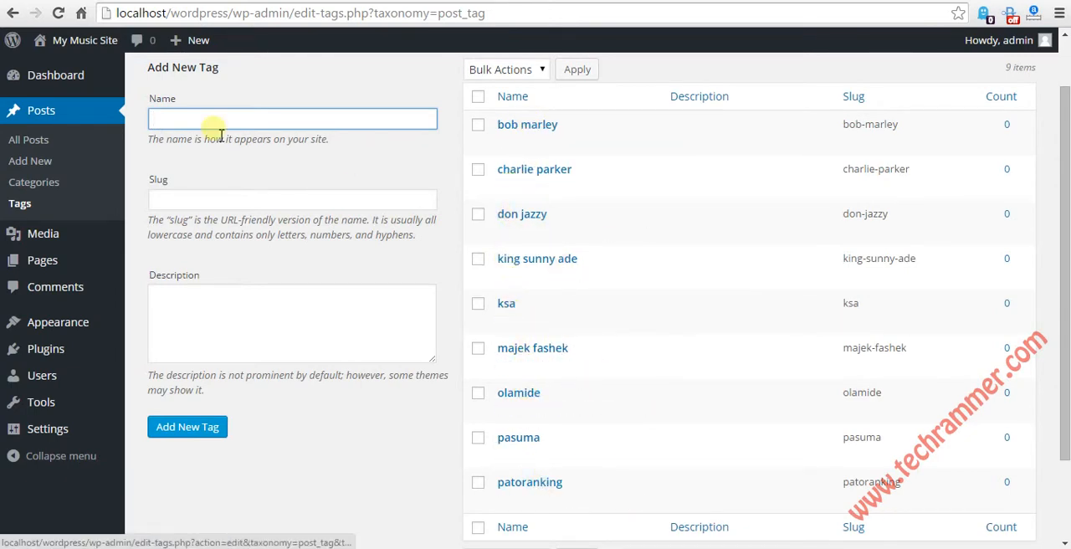
{"action": "scroll", "coordinate": [432, 138], "scroll_direction": "up", "scroll_amount": 2}
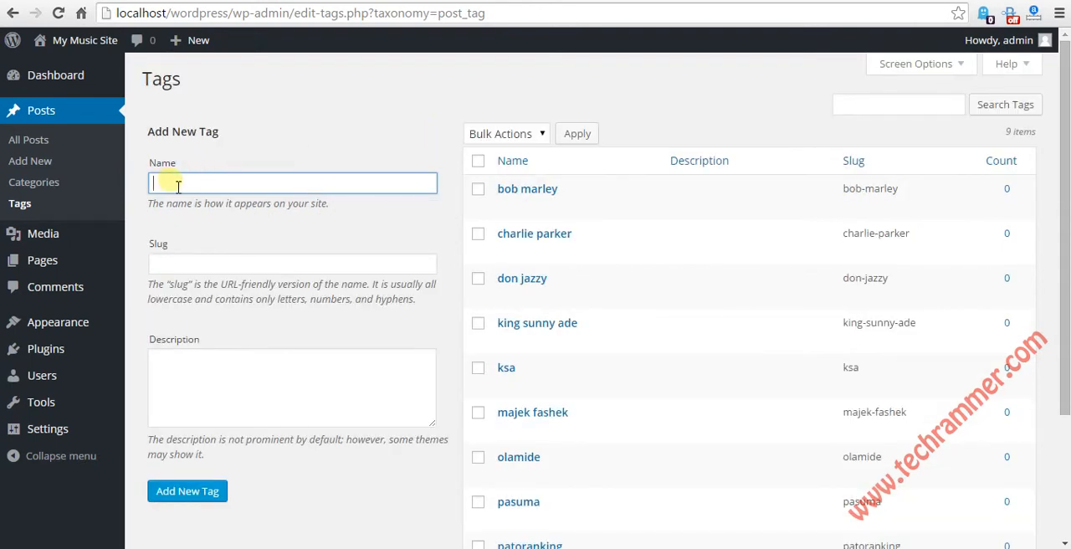
{"action": "left_click", "coordinate": [188, 363]}
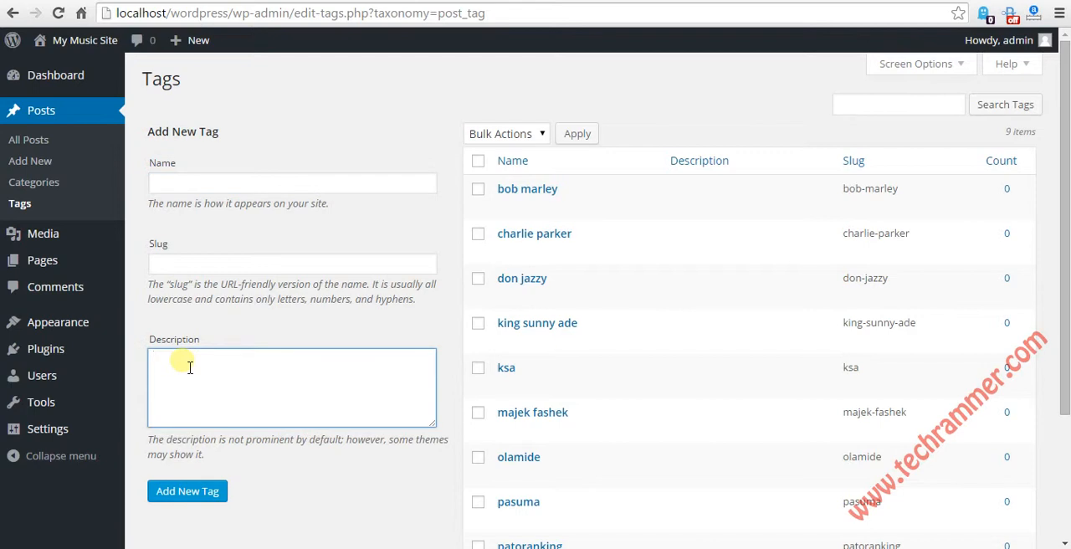
{"action": "left_click", "coordinate": [192, 276]}
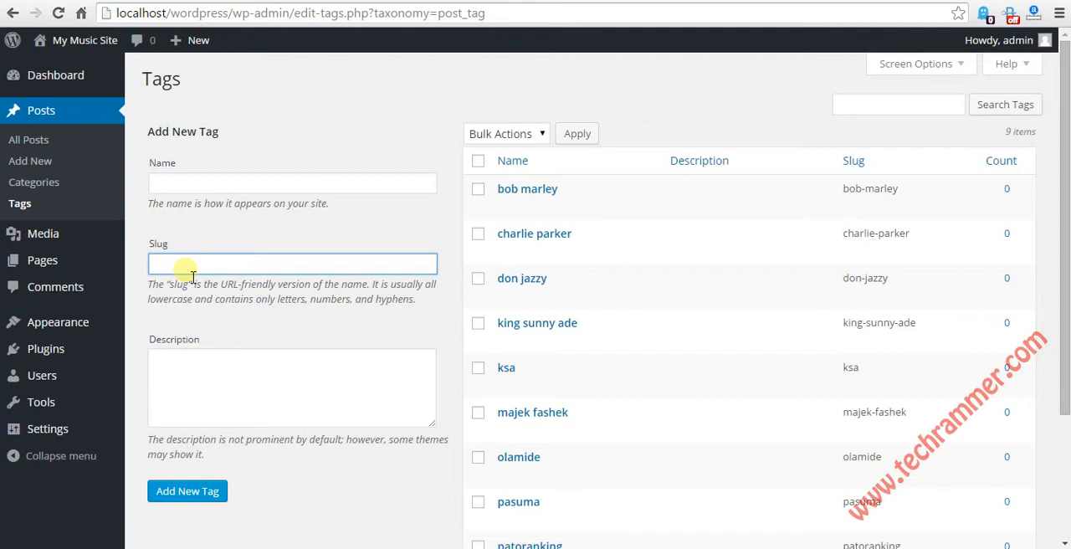
{"action": "left_click", "coordinate": [199, 191]}
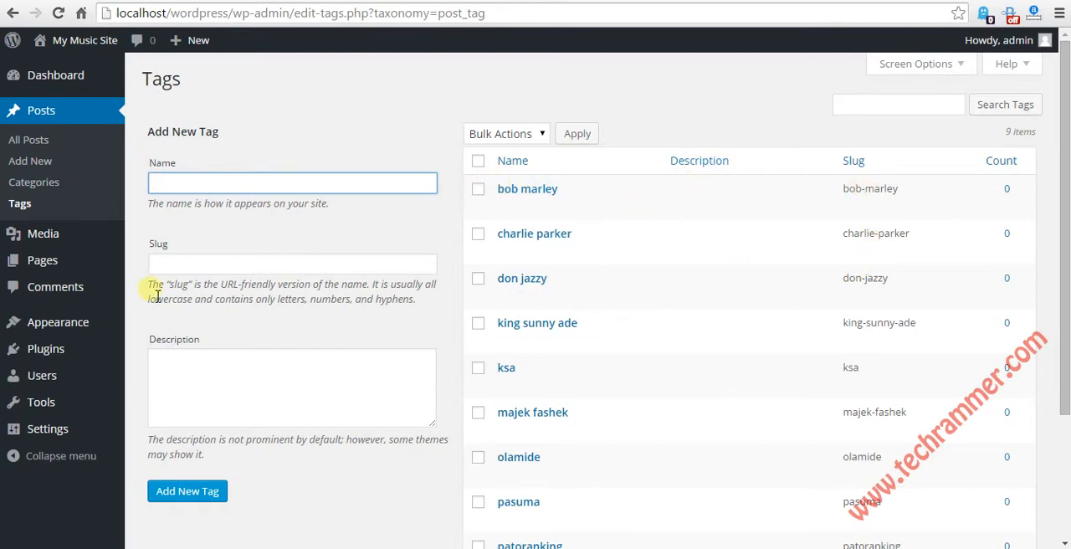
Step: Start a new post and dismiss the distraction-free writing tip
{"action": "left_click", "coordinate": [37, 165]}
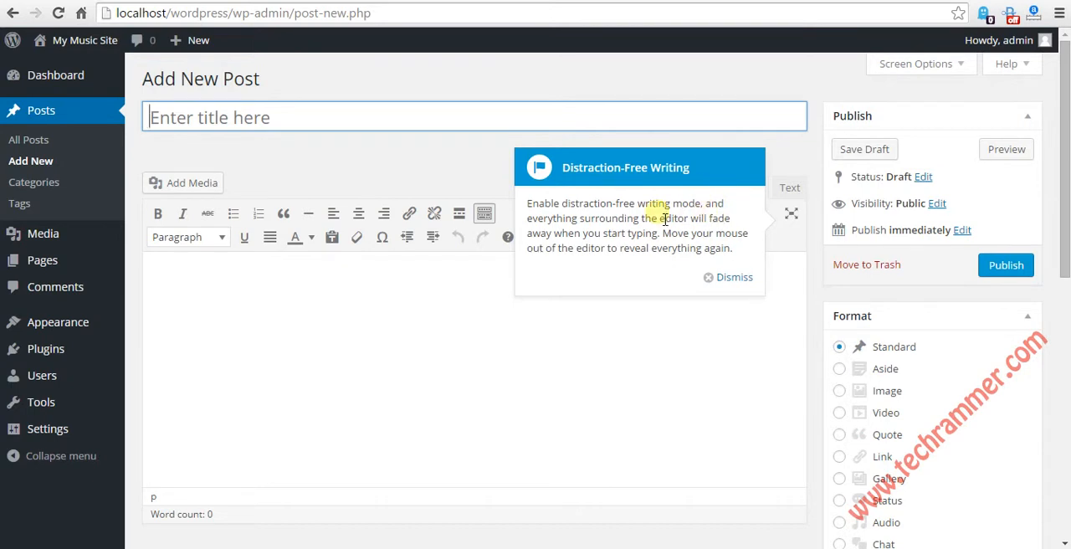
{"action": "left_click", "coordinate": [749, 282]}
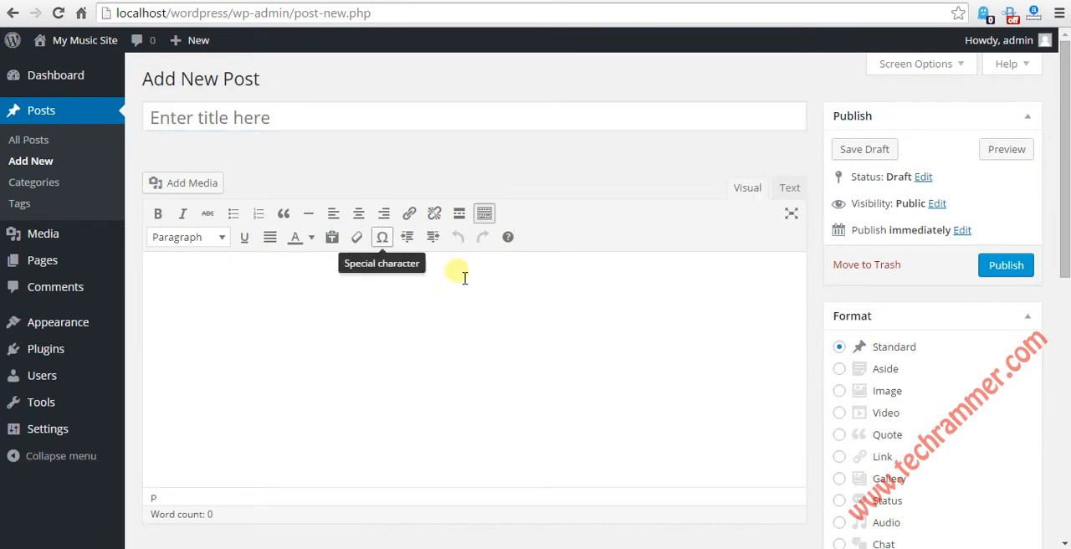
{"action": "left_click", "coordinate": [356, 123]}
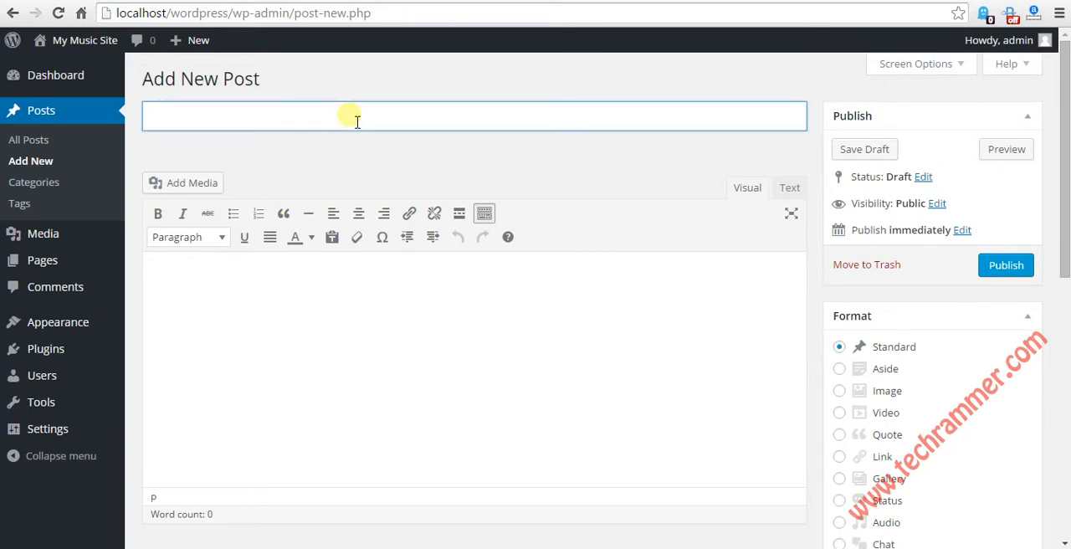
{"action": "left_click", "coordinate": [219, 285]}
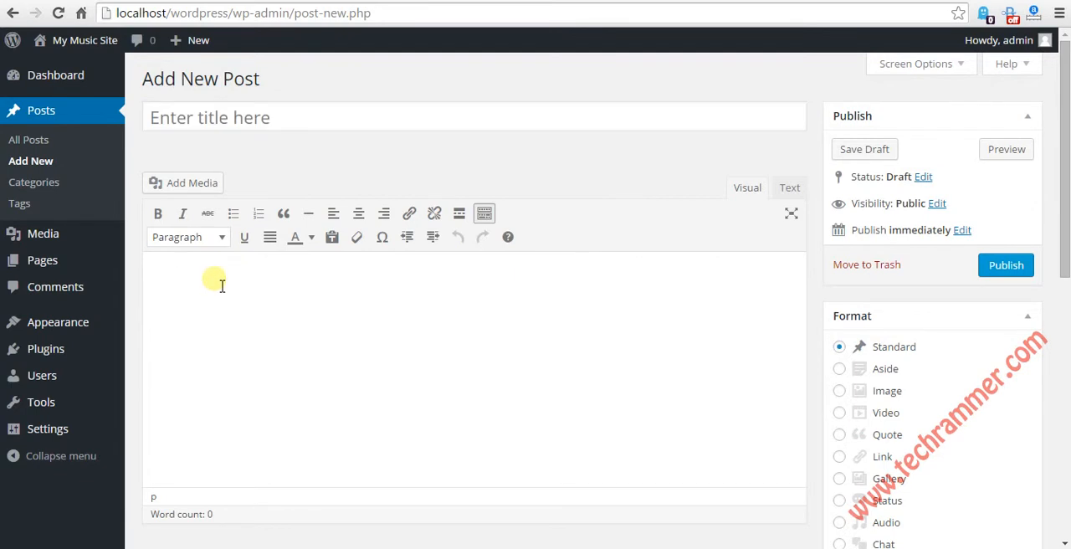
Step: Look through the new post's format, categories, tags and featured image settings alongside the content editor
{"action": "left_click_drag", "start_coordinate": [1067, 84], "coordinate": [1067, 152]}
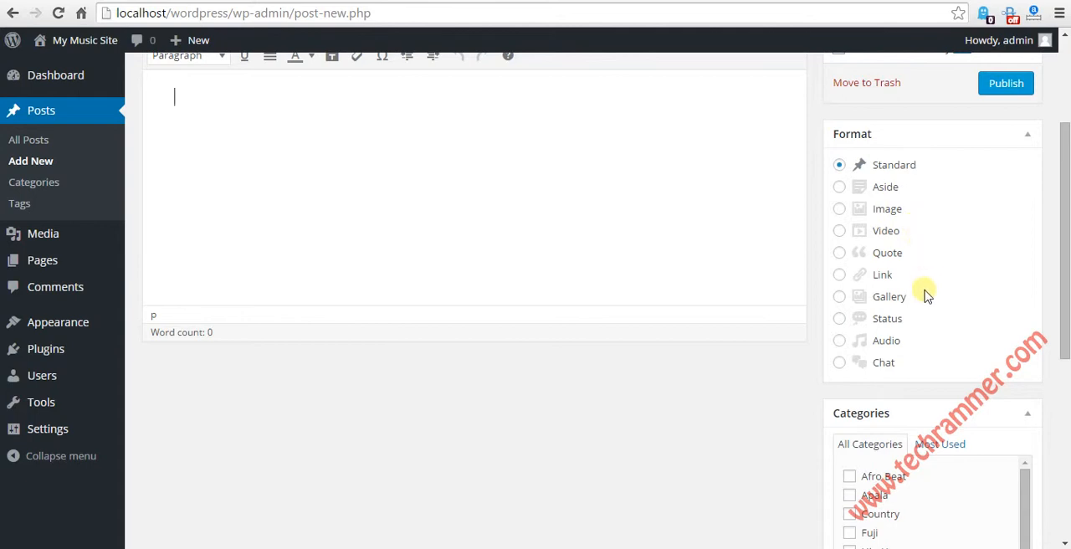
{"action": "left_click_drag", "start_coordinate": [1064, 205], "coordinate": [1057, 322]}
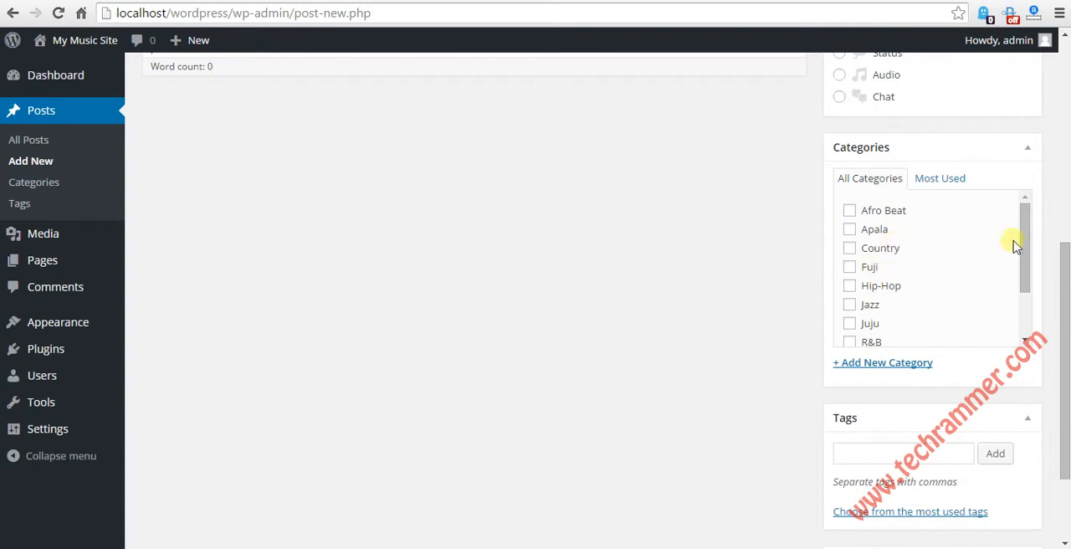
{"action": "left_click_drag", "start_coordinate": [1024, 227], "coordinate": [1025, 287]}
{"action": "scroll", "coordinate": [1022, 210], "scroll_direction": "up", "scroll_amount": 2}
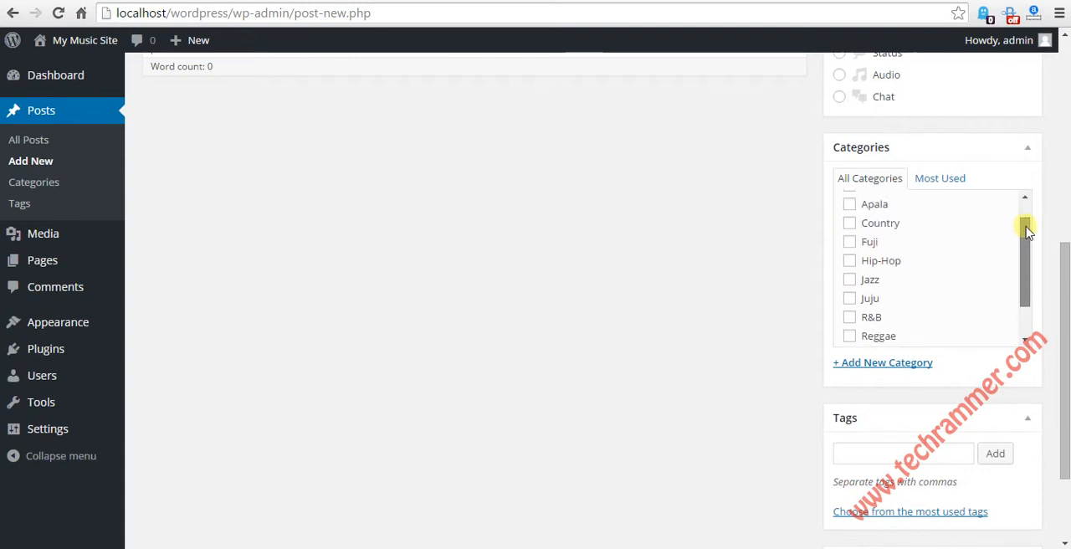
{"action": "scroll", "coordinate": [1008, 287], "scroll_direction": "down", "scroll_amount": 4}
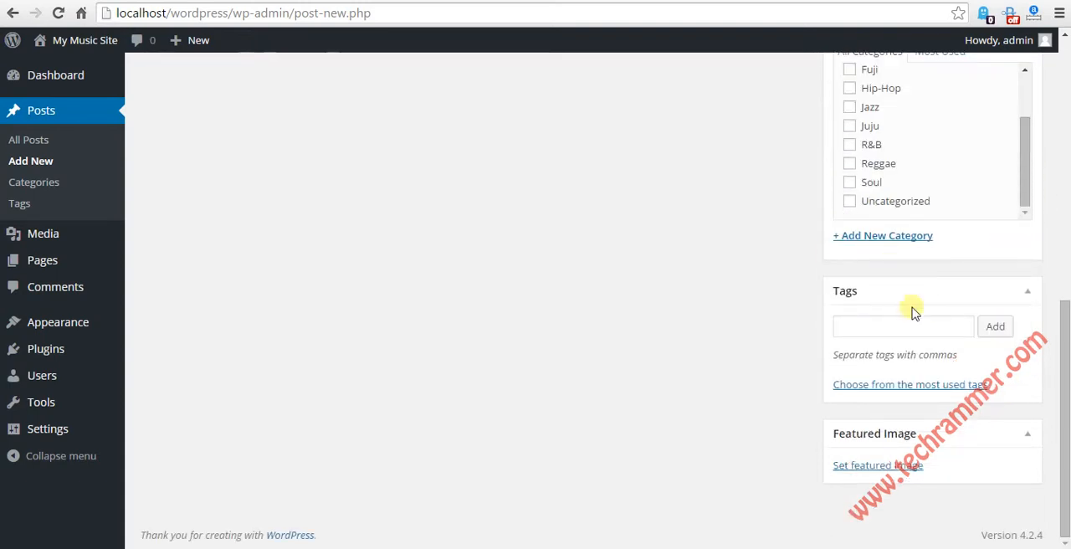
{"action": "left_click", "coordinate": [866, 327]}
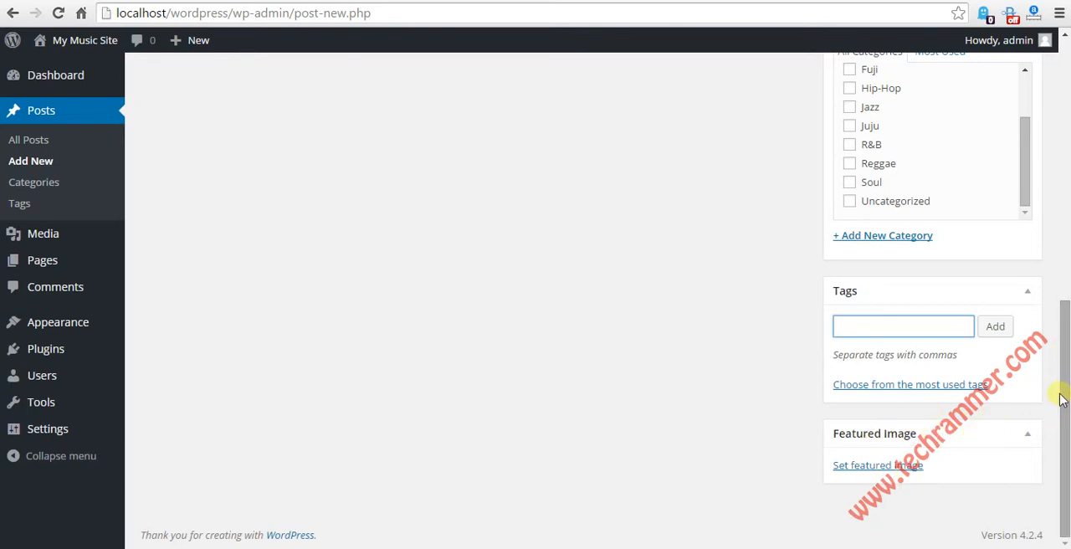
{"action": "left_click_drag", "start_coordinate": [1064, 403], "coordinate": [1059, 107]}
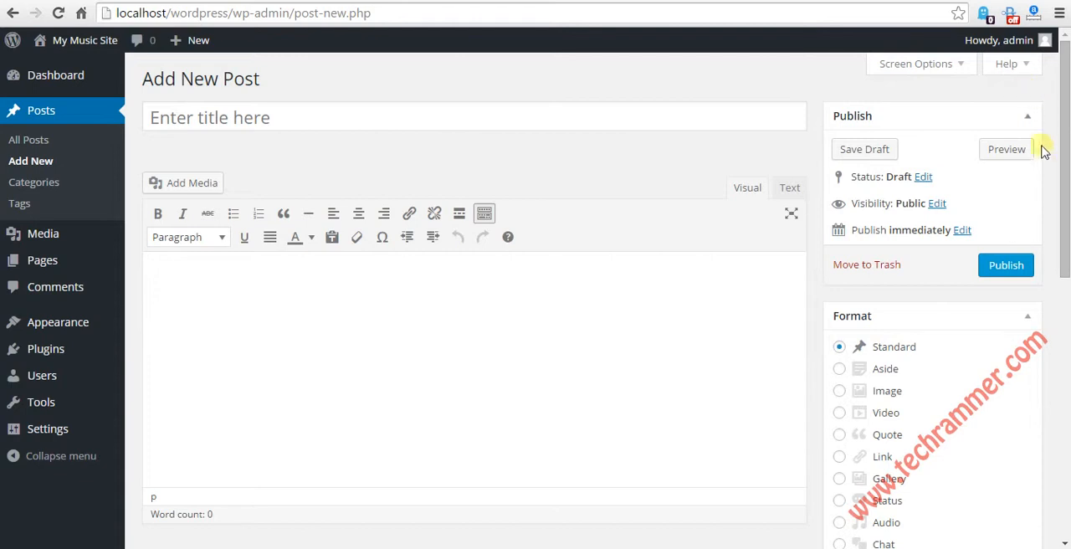
{"action": "scroll", "coordinate": [1059, 146], "scroll_direction": "down", "scroll_amount": 1}
{"action": "left_click_drag", "start_coordinate": [1065, 194], "coordinate": [1046, 313]}
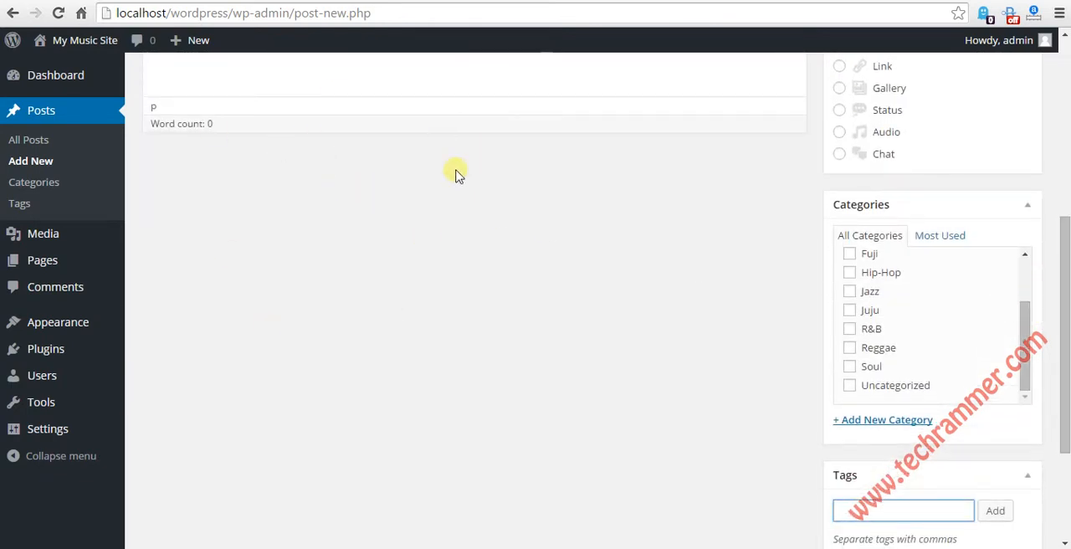
{"action": "scroll", "coordinate": [439, 228], "scroll_direction": "up", "scroll_amount": 3}
{"action": "scroll", "coordinate": [427, 251], "scroll_direction": "up", "scroll_amount": 2}
{"action": "scroll", "coordinate": [418, 351], "scroll_direction": "down", "scroll_amount": 5}
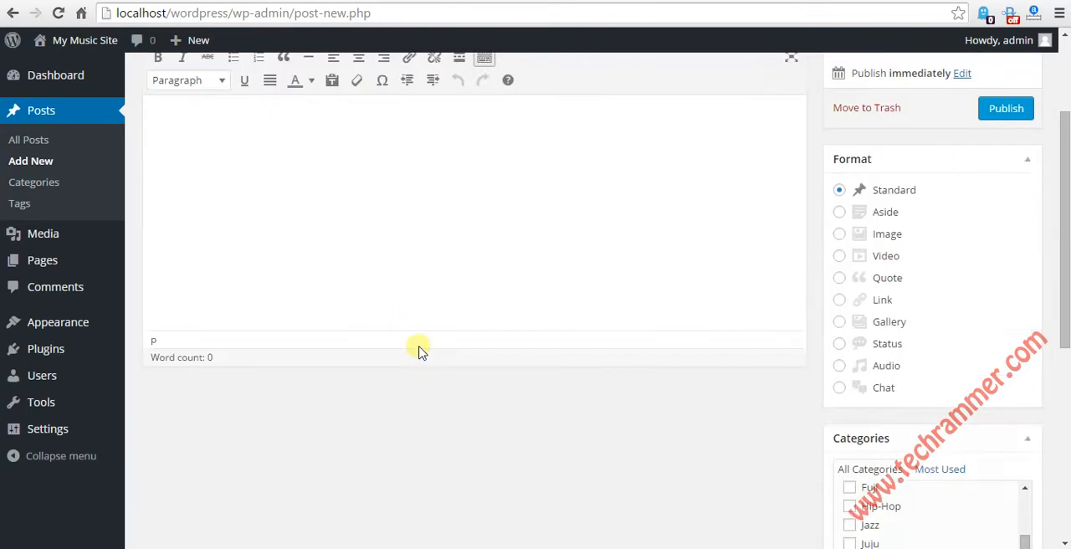
{"action": "scroll", "coordinate": [491, 313], "scroll_direction": "up", "scroll_amount": 2}
{"action": "scroll", "coordinate": [461, 327], "scroll_direction": "up", "scroll_amount": 3}
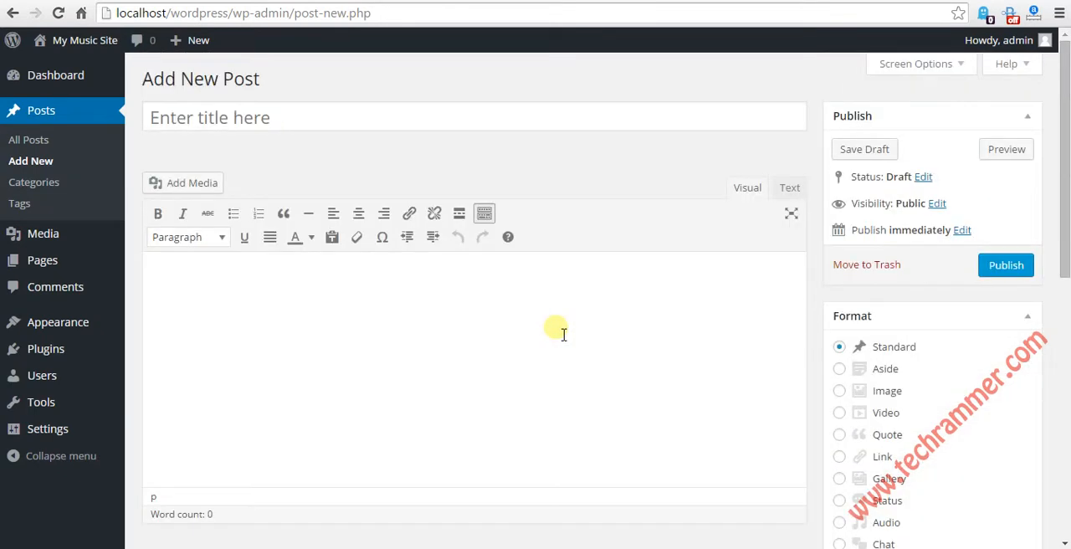
Step: Show the Excerpt and Discussion boxes on the post editing screen
{"action": "left_click", "coordinate": [965, 72]}
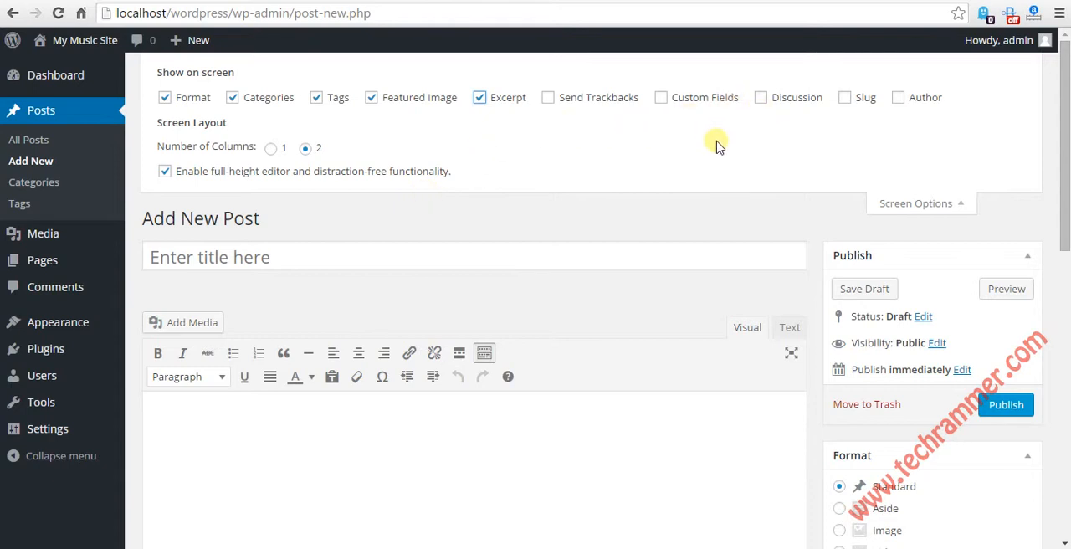
{"action": "left_click", "coordinate": [762, 99]}
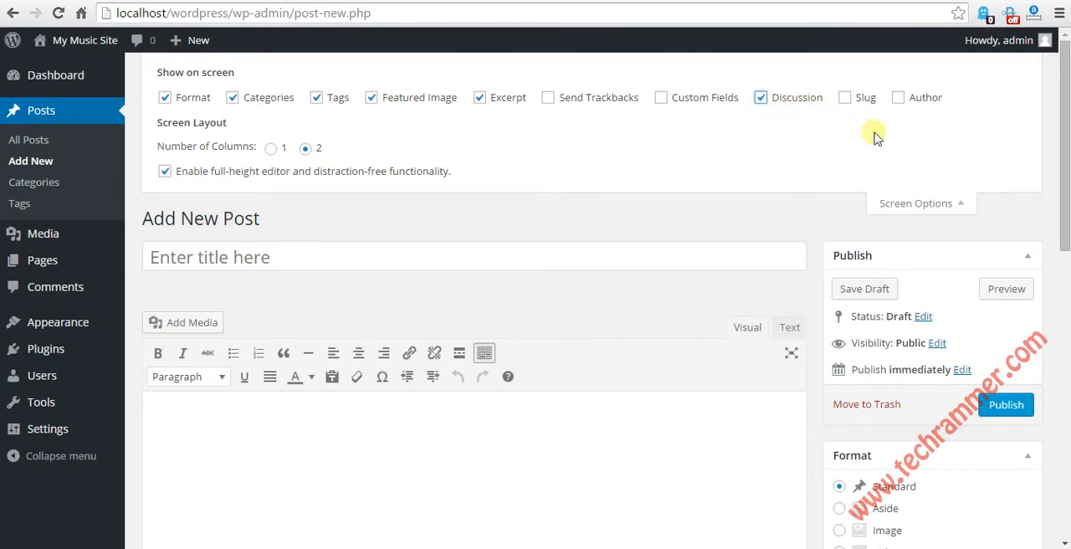
{"action": "left_click", "coordinate": [925, 203]}
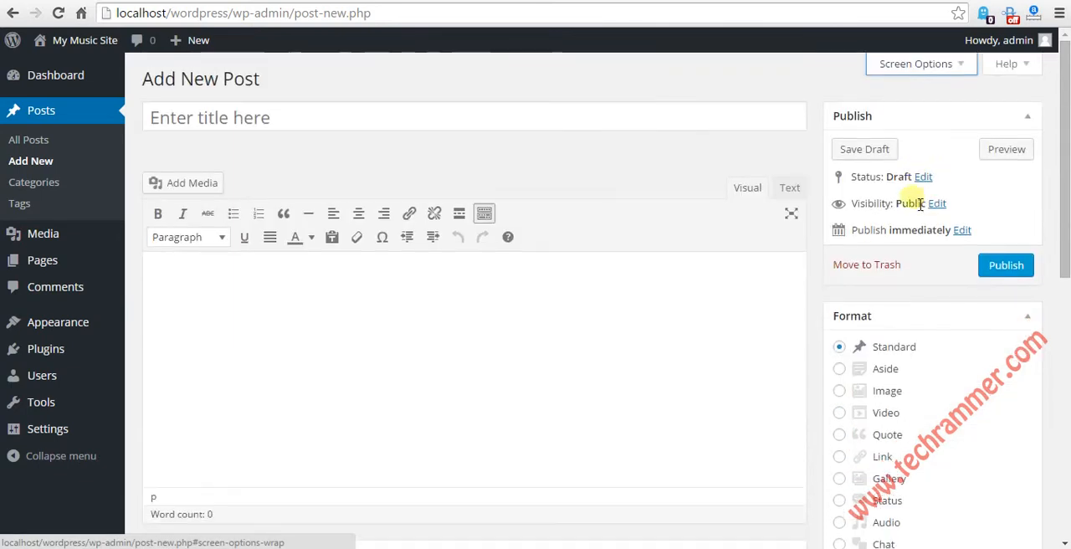
Step: In the post's discussion settings, disallow trackbacks and pingbacks, and switch comments off and back on
{"action": "left_click_drag", "start_coordinate": [1067, 114], "coordinate": [1063, 273]}
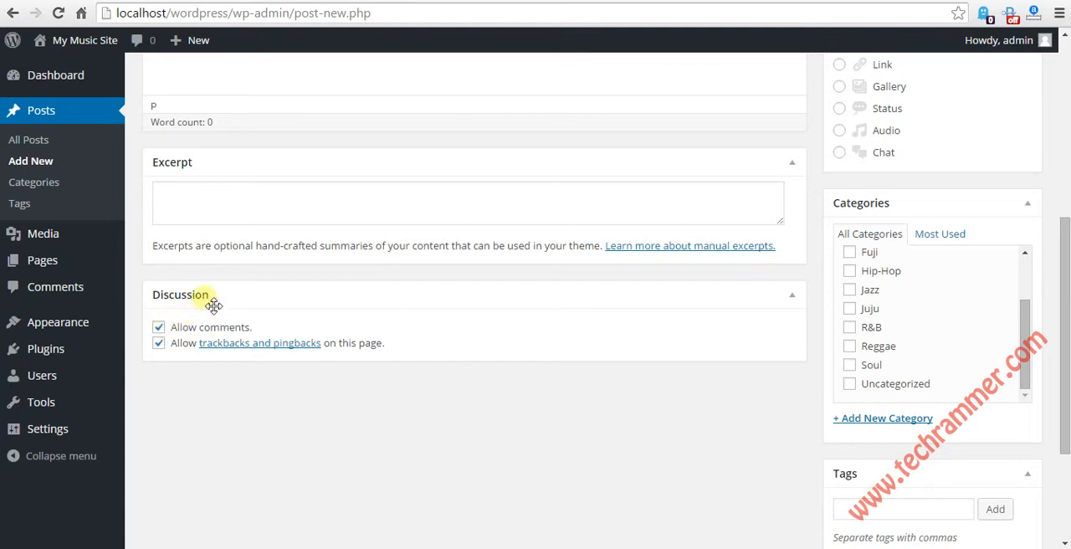
{"action": "left_click", "coordinate": [160, 329]}
{"action": "left_click", "coordinate": [159, 344]}
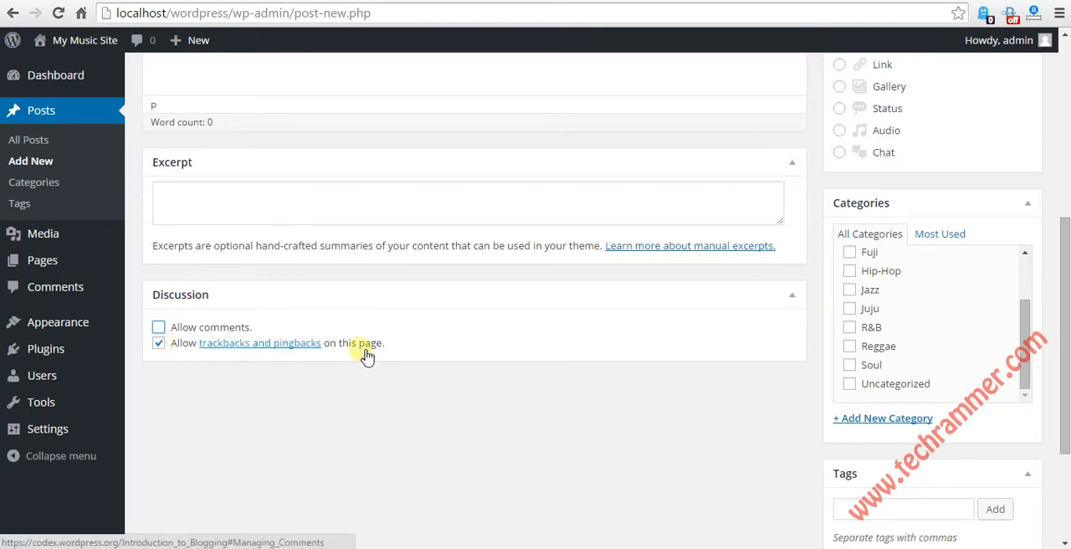
{"action": "left_click", "coordinate": [159, 345]}
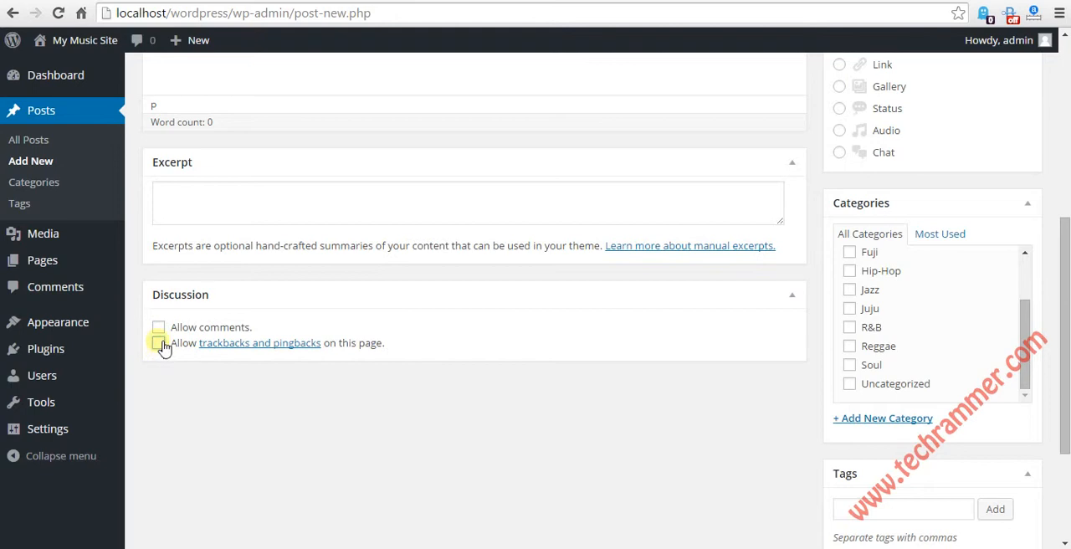
{"action": "left_click", "coordinate": [159, 327]}
{"action": "scroll", "coordinate": [490, 255], "scroll_direction": "up", "scroll_amount": 5}
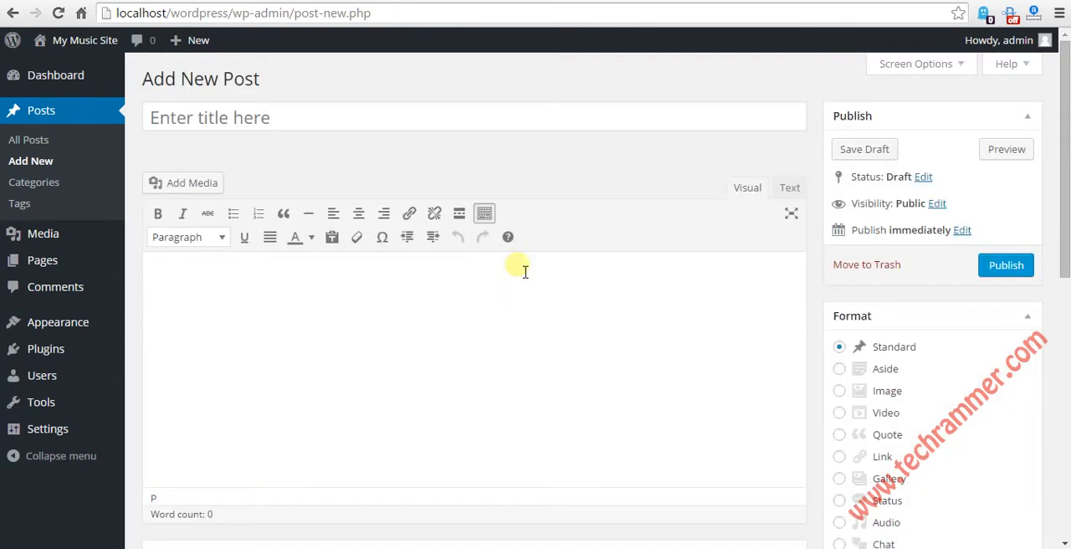
Step: Set the new post's format to Audio
{"action": "left_click", "coordinate": [406, 122]}
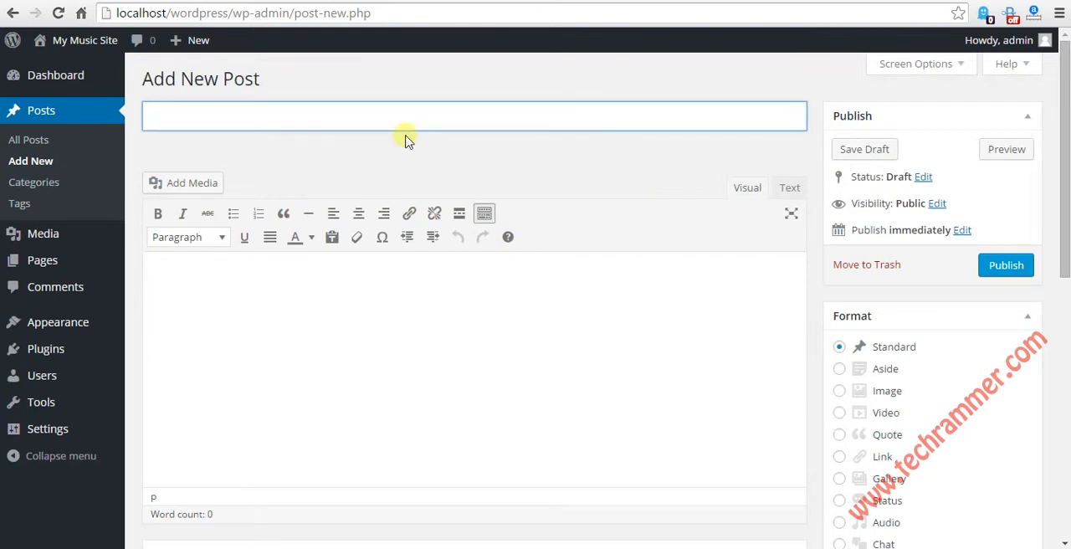
{"action": "mouse_move", "coordinate": [88, 40]}
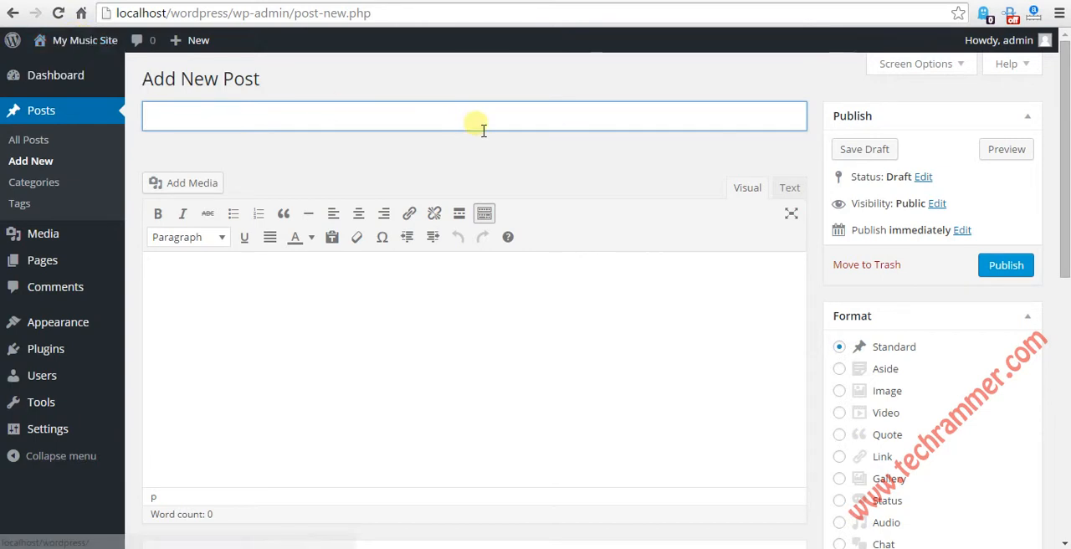
{"action": "scroll", "coordinate": [636, 268], "scroll_direction": "down", "scroll_amount": 1}
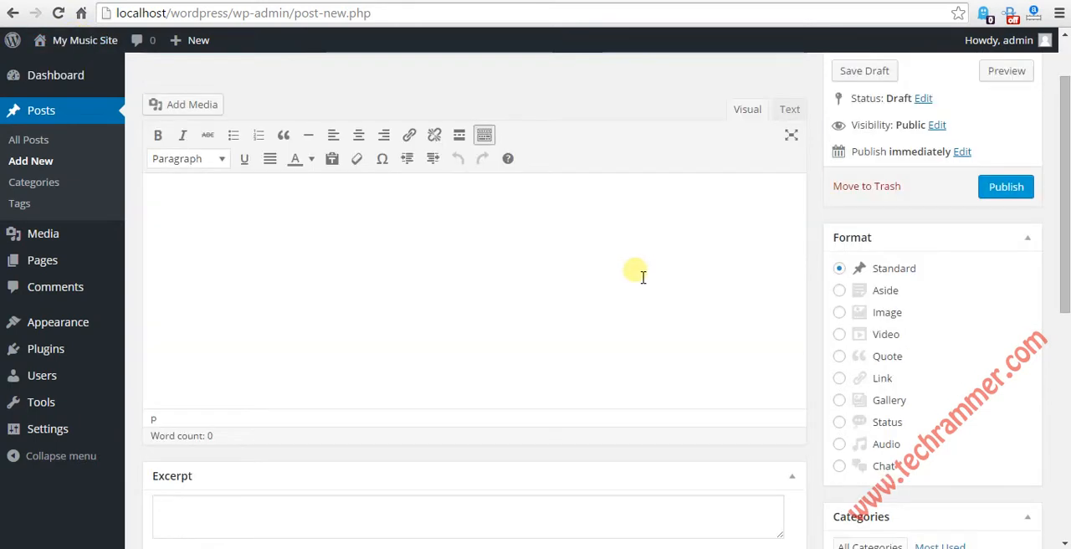
{"action": "left_click", "coordinate": [842, 448]}
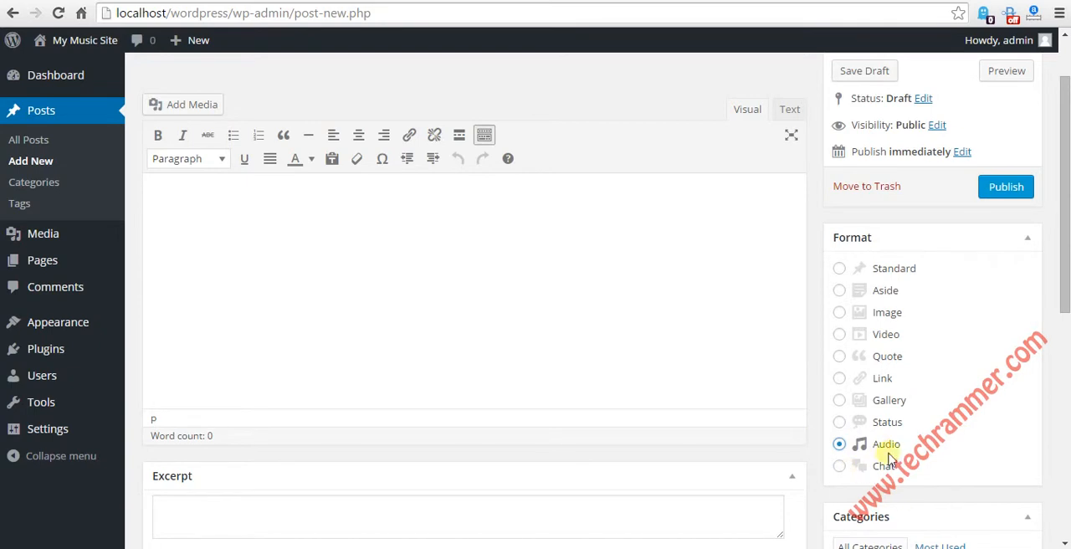
Step: Title the post "Majek Fashek - Send Down The Rain"
{"action": "scroll", "coordinate": [352, 242], "scroll_direction": "up", "scroll_amount": 2}
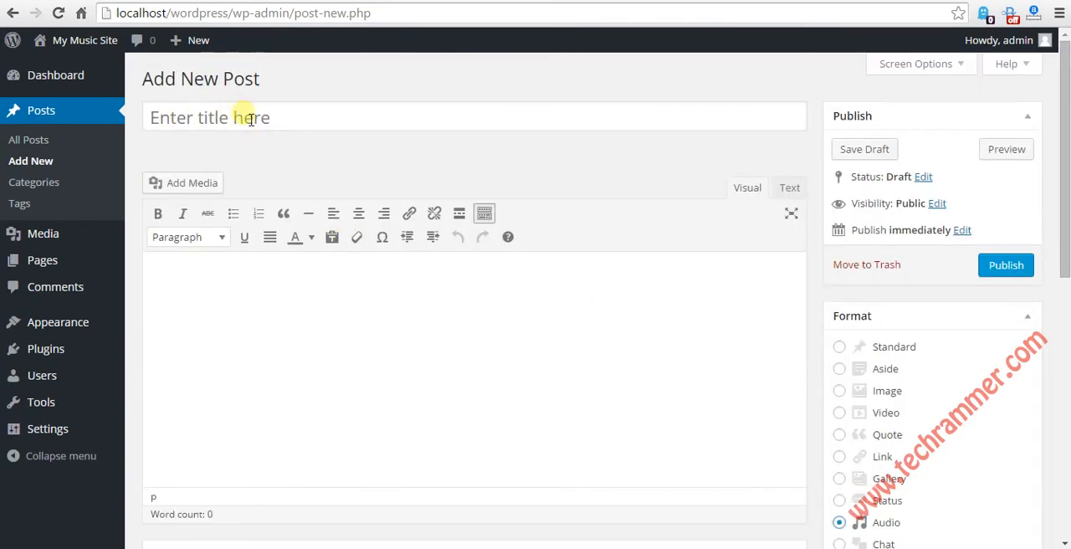
{"action": "left_click", "coordinate": [215, 122]}
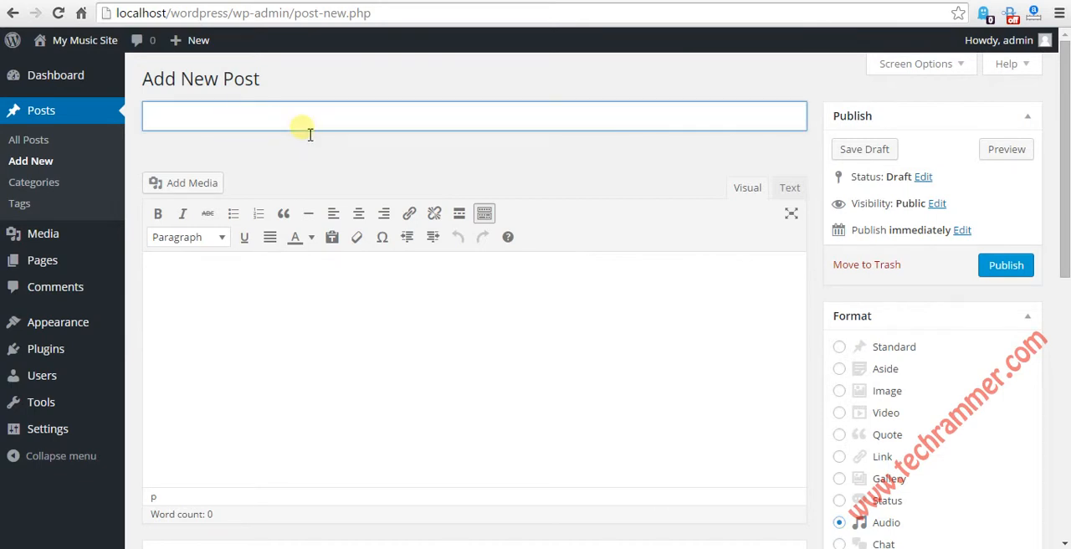
{"action": "type", "text": "Majek Fashek - Se"}
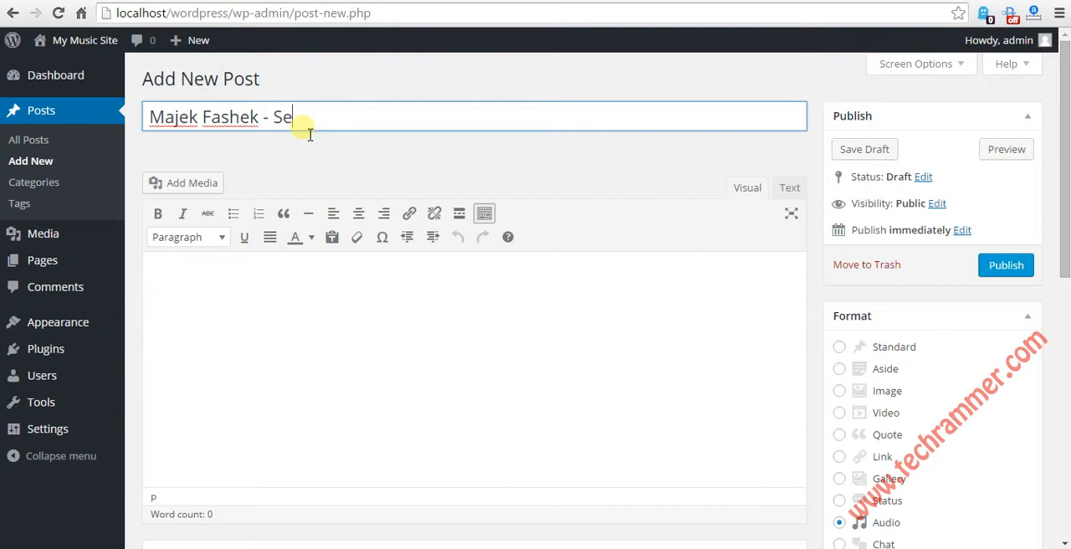
{"action": "type", "text": "nd Down The Rain"}
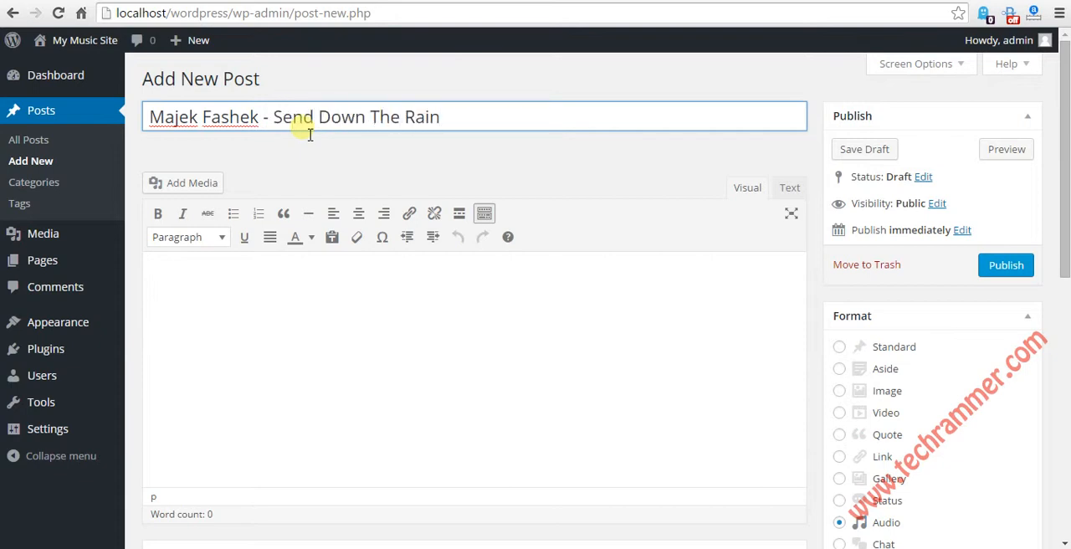
Step: Write the post body "Send Down The Rain was a hit song by Majek Fashek that made serious waves in the 90's...." followed by an empty line
{"action": "left_click", "coordinate": [377, 283]}
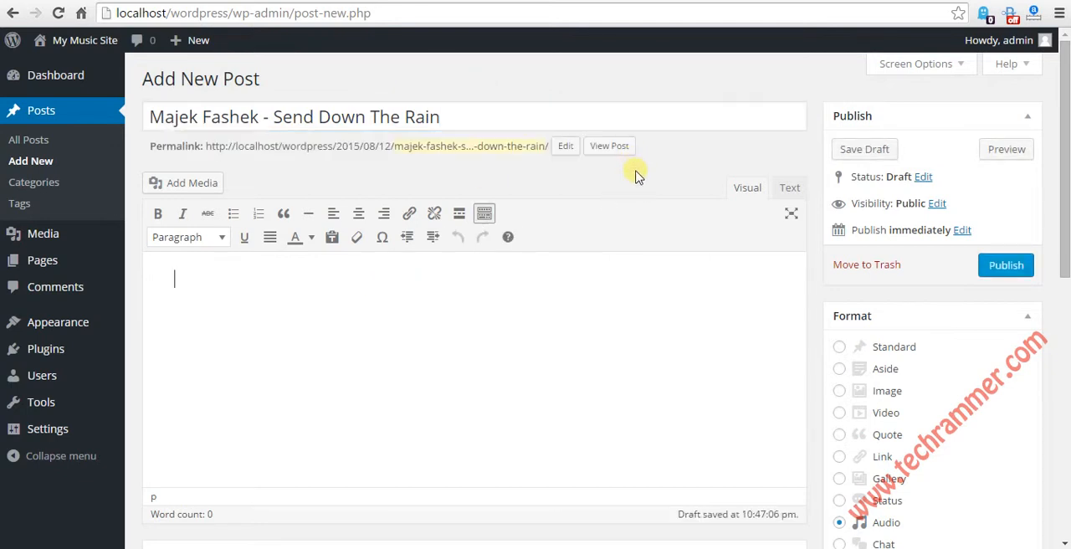
{"action": "scroll", "coordinate": [642, 186], "scroll_direction": "down", "scroll_amount": 1}
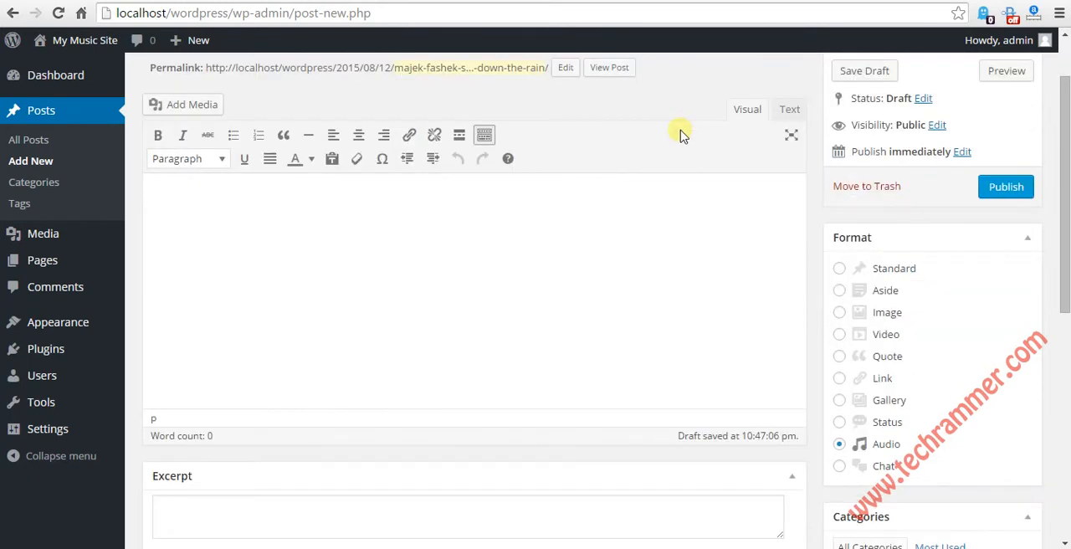
{"action": "scroll", "coordinate": [680, 184], "scroll_direction": "up", "scroll_amount": 1}
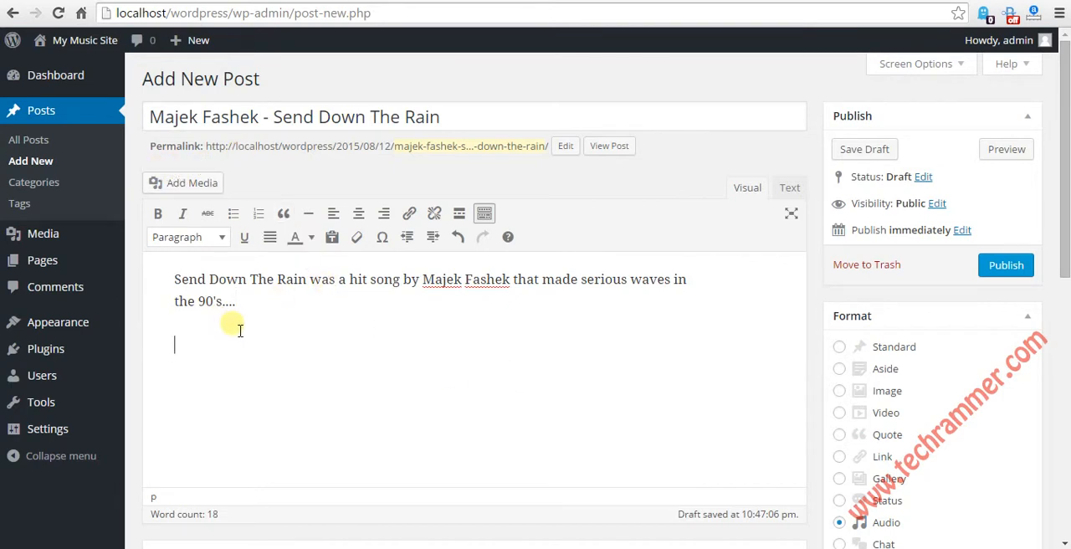
Step: Start adding media to the post by opening the file picker for a new upload
{"action": "left_click", "coordinate": [195, 185]}
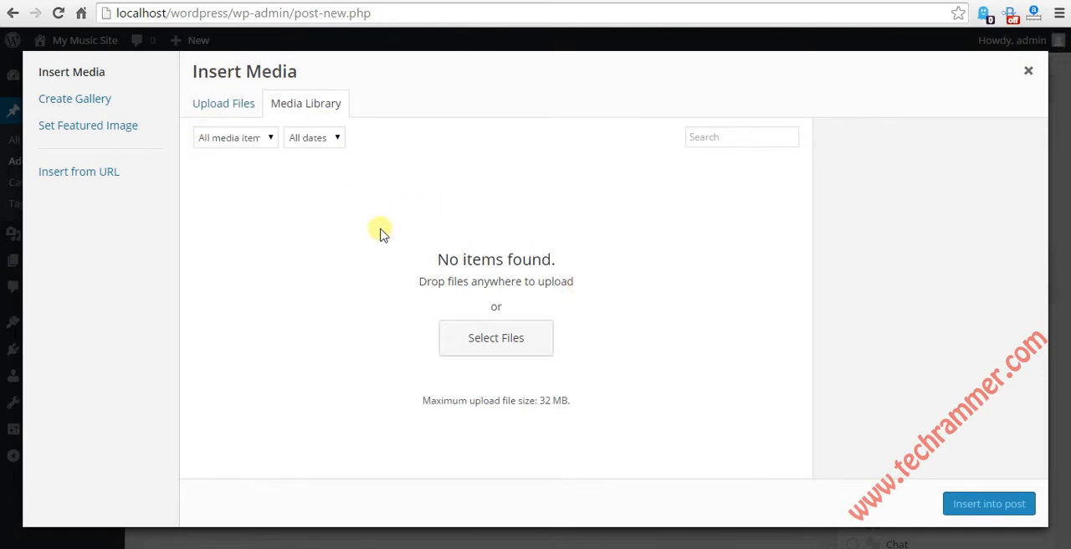
{"action": "left_click", "coordinate": [241, 111]}
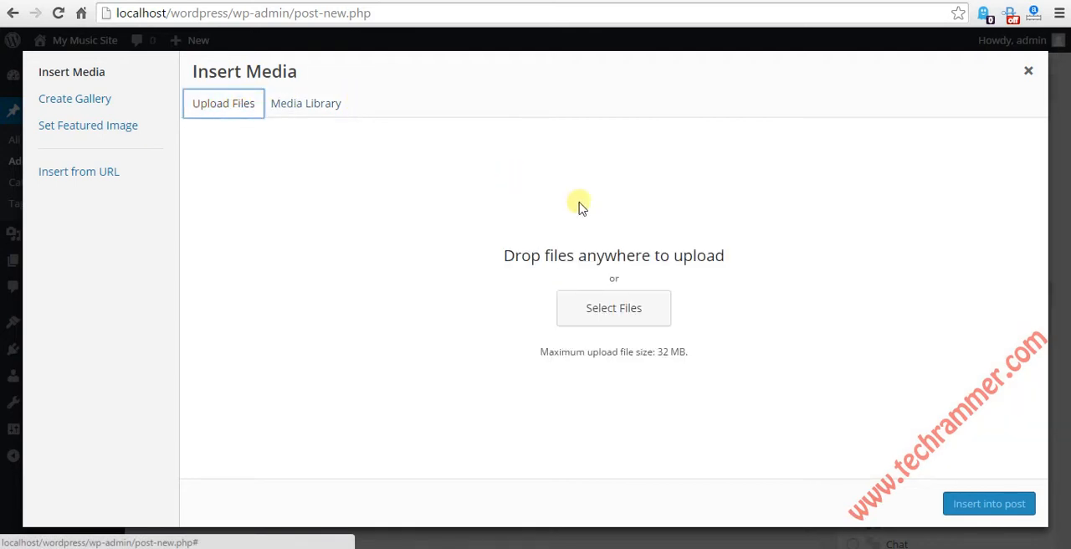
{"action": "left_click", "coordinate": [644, 316]}
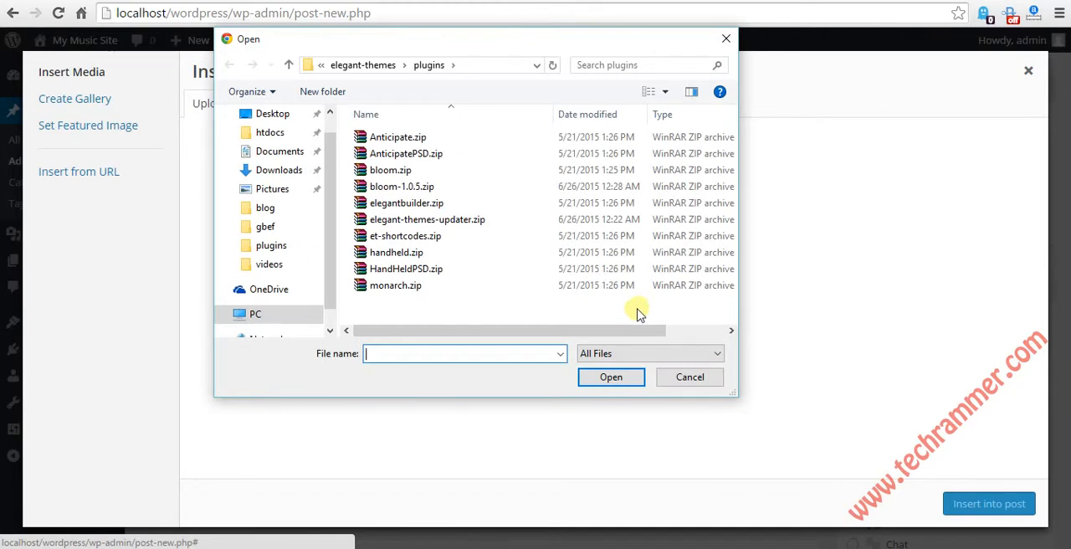
Step: Browse to the folder c:\tee\music\Majek Fashek for the upload
{"action": "scroll", "coordinate": [326, 188], "scroll_direction": "up", "scroll_amount": 3}
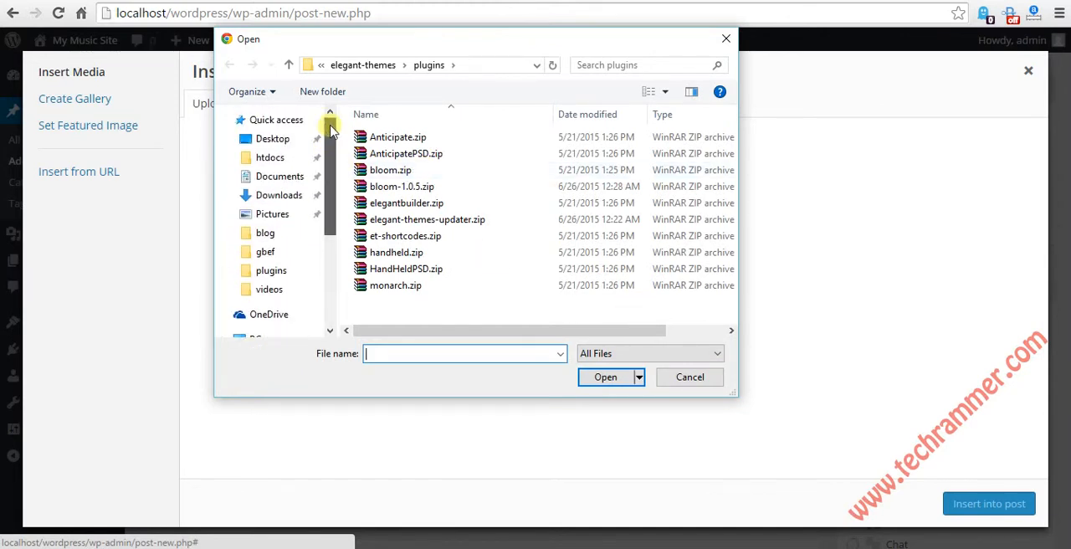
{"action": "left_click", "coordinate": [474, 67]}
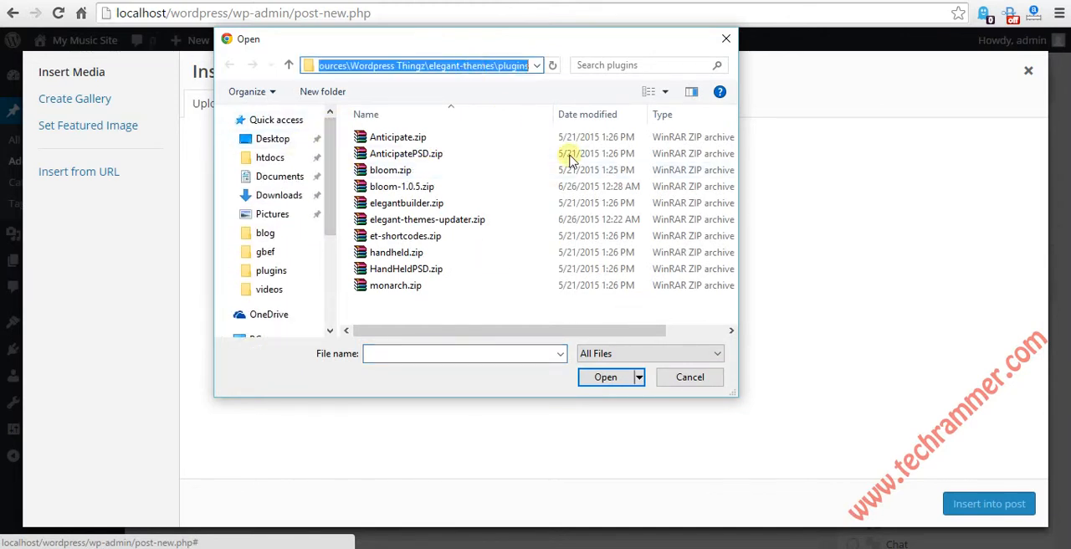
{"action": "type", "text": "c:\\tee\\Music"}
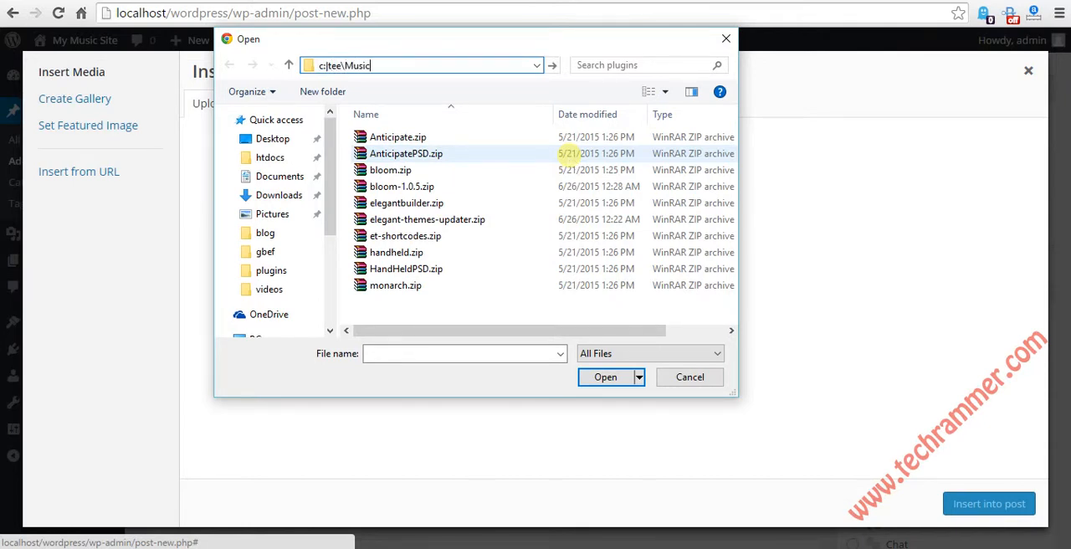
{"action": "left_click", "coordinate": [322, 65]}
{"action": "key", "text": "BackSpace"}
{"action": "type", "text": "c:\\tee\\"}
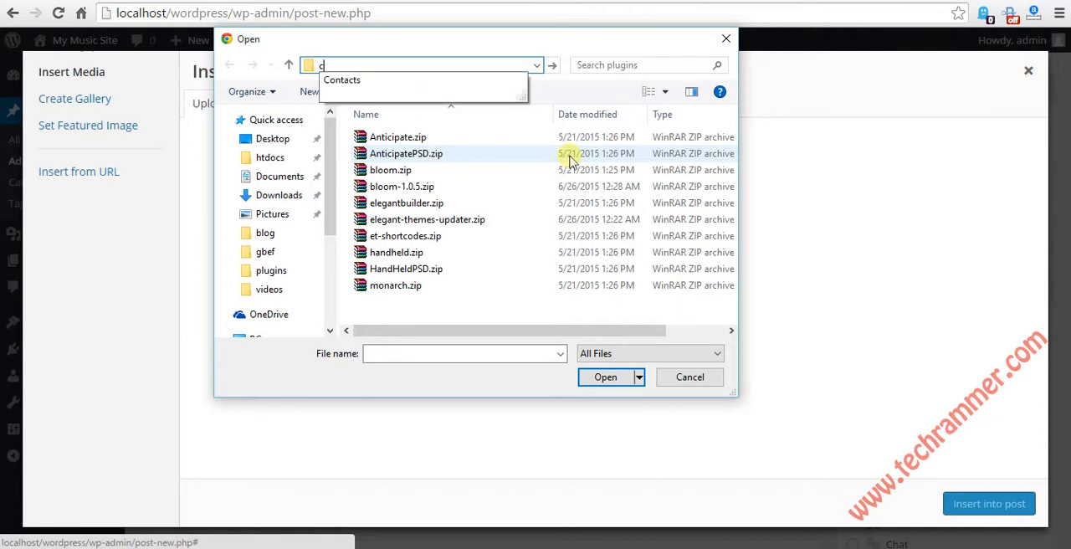
{"action": "type", "text": "mus"}
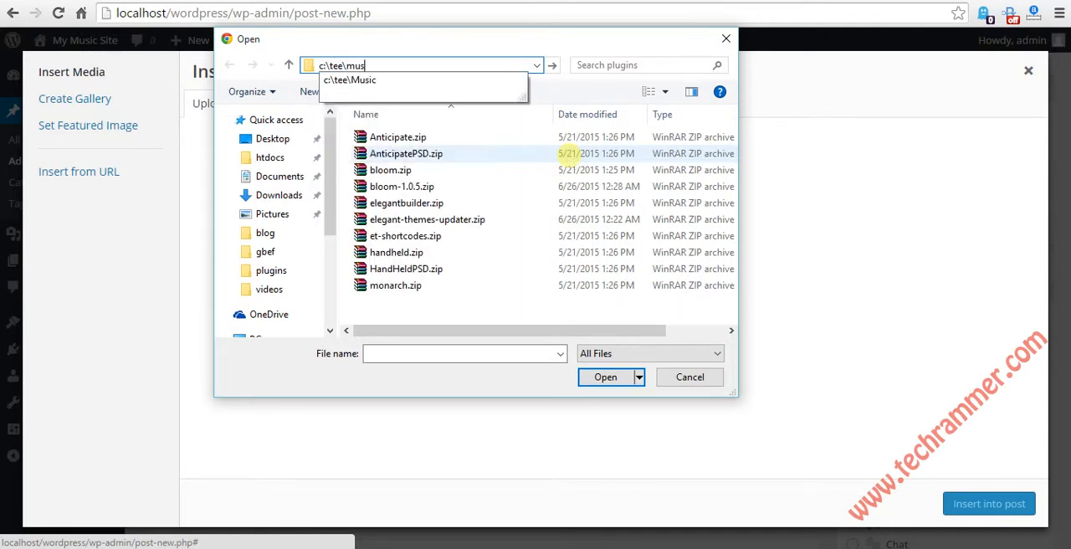
{"action": "type", "text": "ic\\"}
{"action": "type", "text": "majek"}
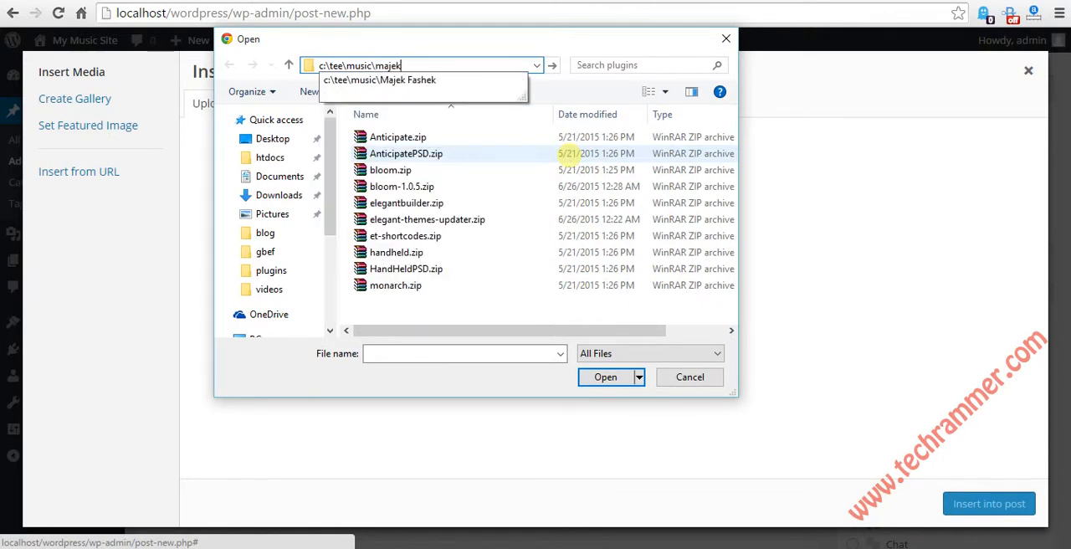
{"action": "key", "text": "Down"}
{"action": "key", "text": "Return"}
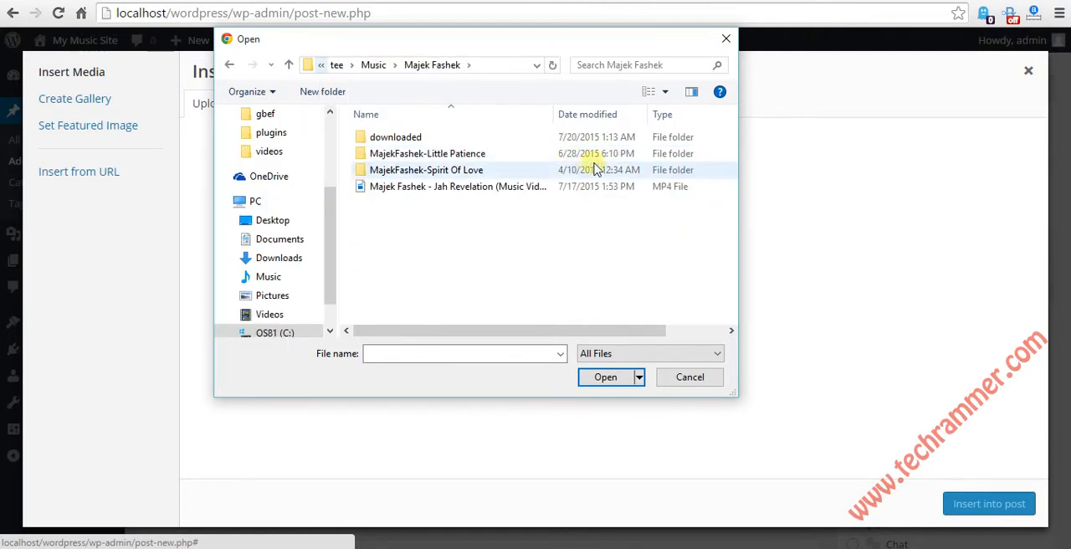
Step: Upload "08 Send Down The Rain.m4a" from the MajekFashek-Spirit Of Love folder to the media library
{"action": "double_click", "coordinate": [429, 171]}
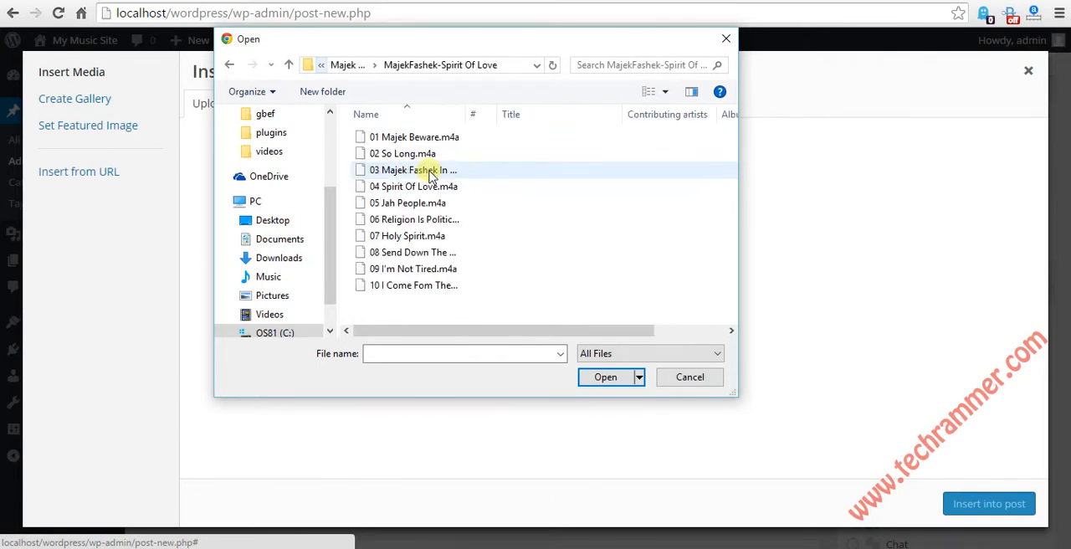
{"action": "left_click", "coordinate": [401, 256]}
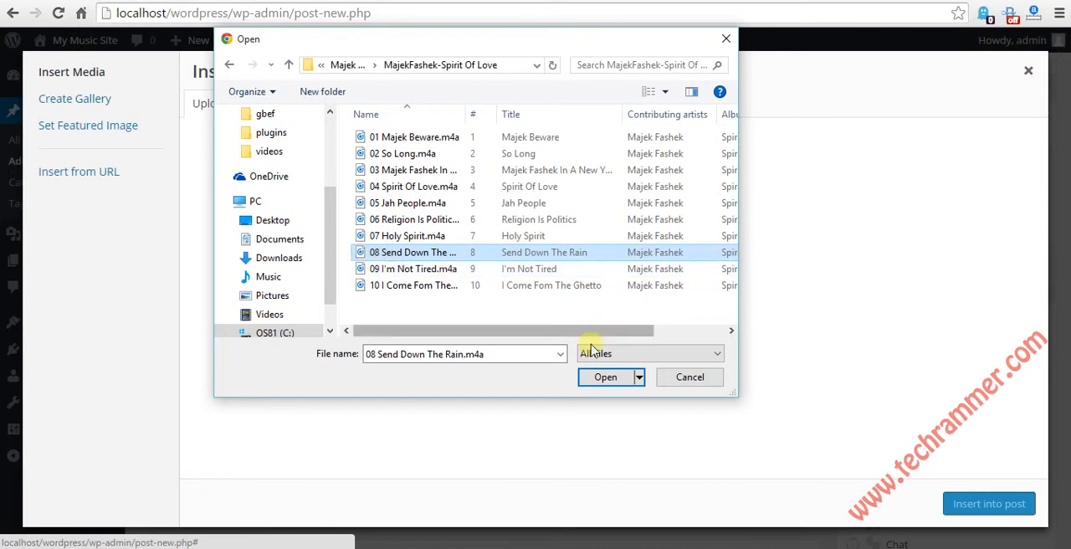
{"action": "left_click", "coordinate": [596, 376]}
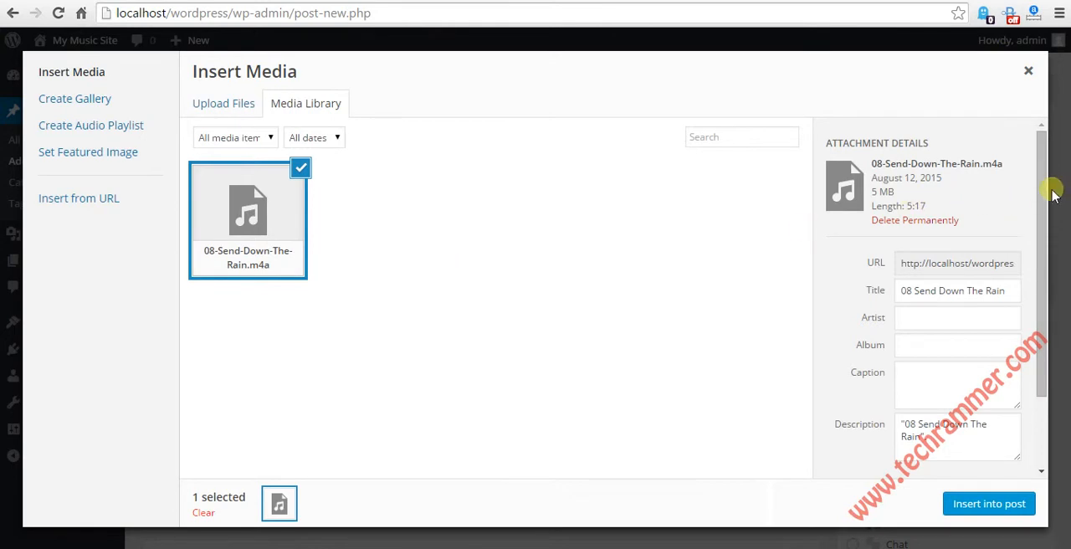
Step: Insert the uploaded song into the post with its display setting on Embed Media Player
{"action": "left_click_drag", "start_coordinate": [1040, 165], "coordinate": [1035, 264]}
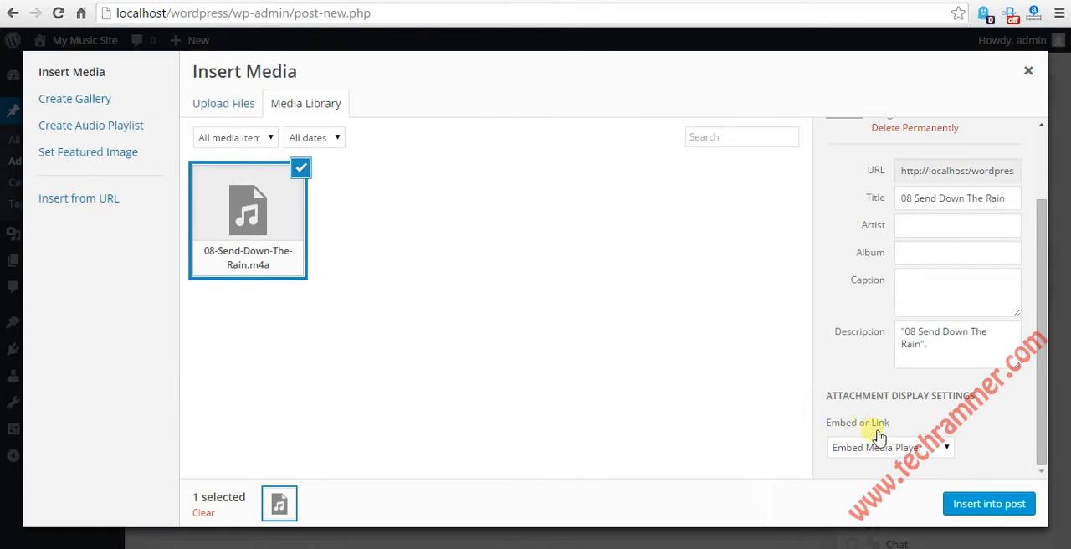
{"action": "left_click", "coordinate": [919, 450]}
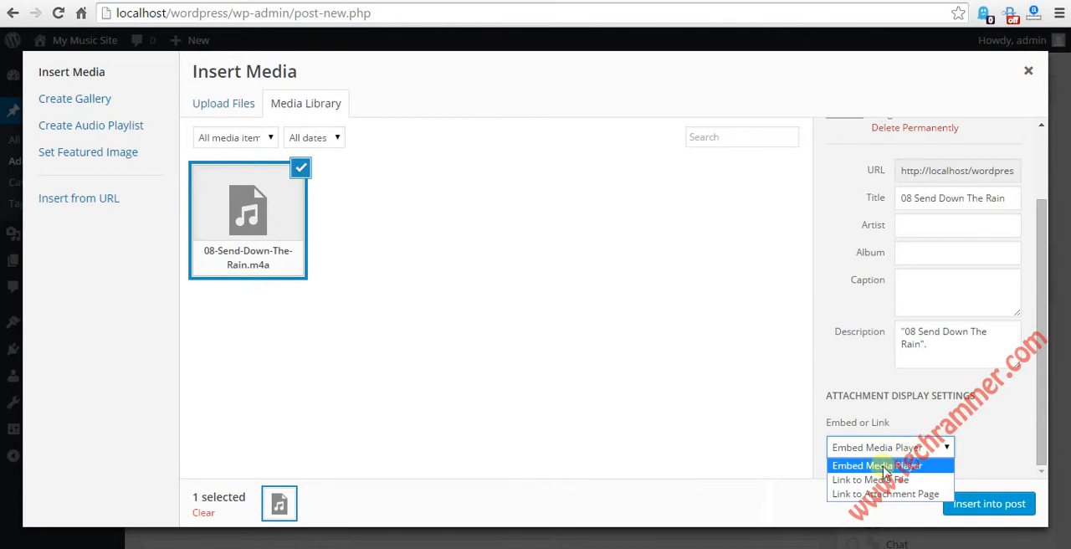
{"action": "left_click", "coordinate": [885, 467]}
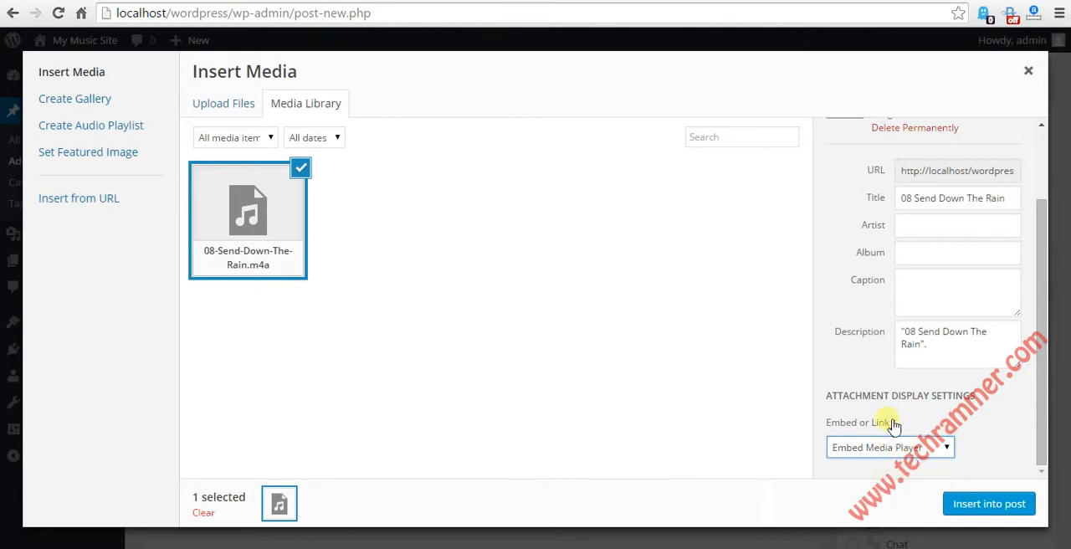
{"action": "left_click", "coordinate": [983, 505]}
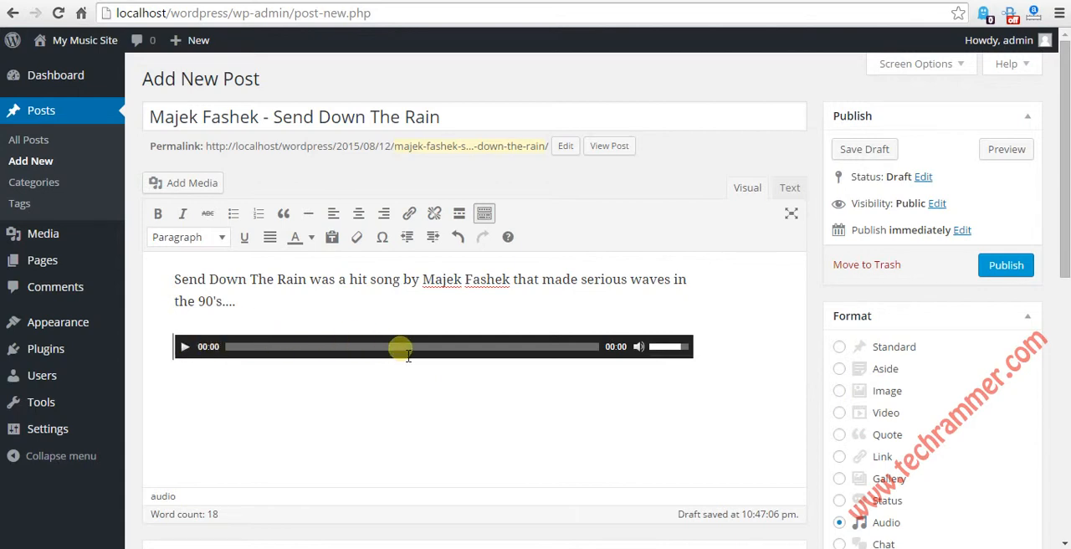
Step: Shorten the dots after "the 90's" in the post text to three
{"action": "left_click", "coordinate": [347, 281]}
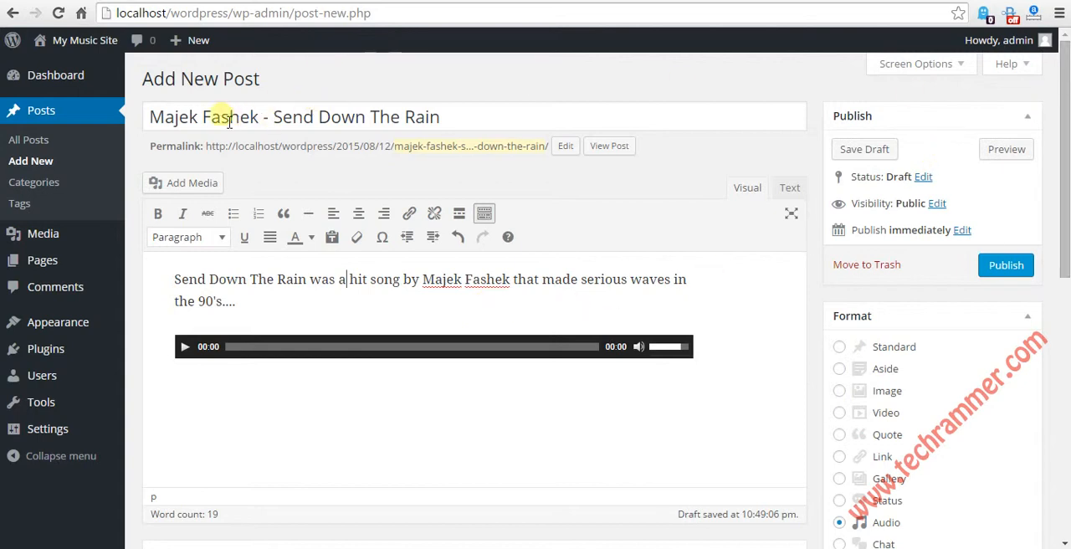
{"action": "left_click_drag", "start_coordinate": [210, 118], "coordinate": [292, 118]}
{"action": "left_click_drag", "start_coordinate": [174, 280], "coordinate": [259, 308]}
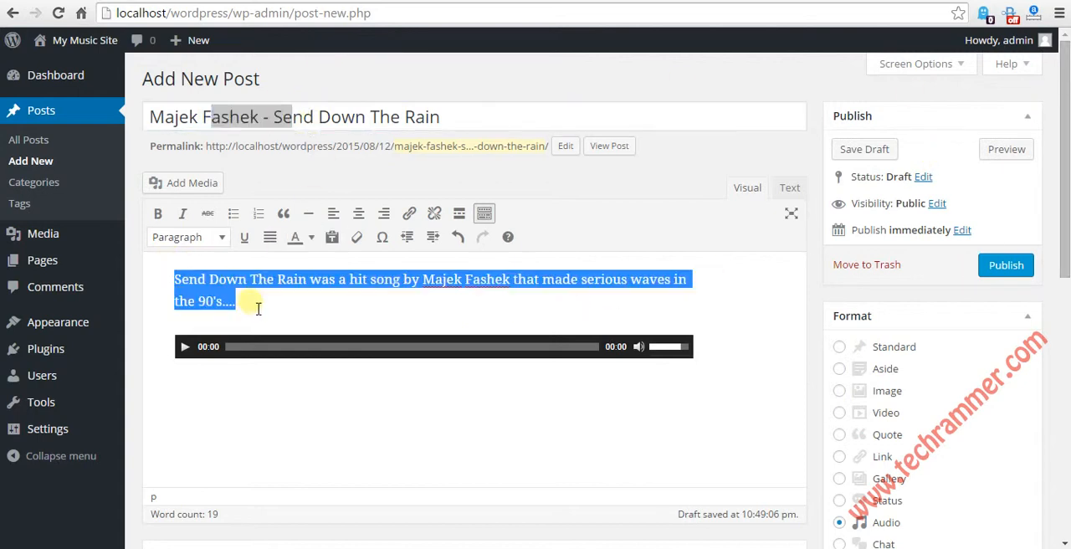
{"action": "left_click", "coordinate": [267, 309]}
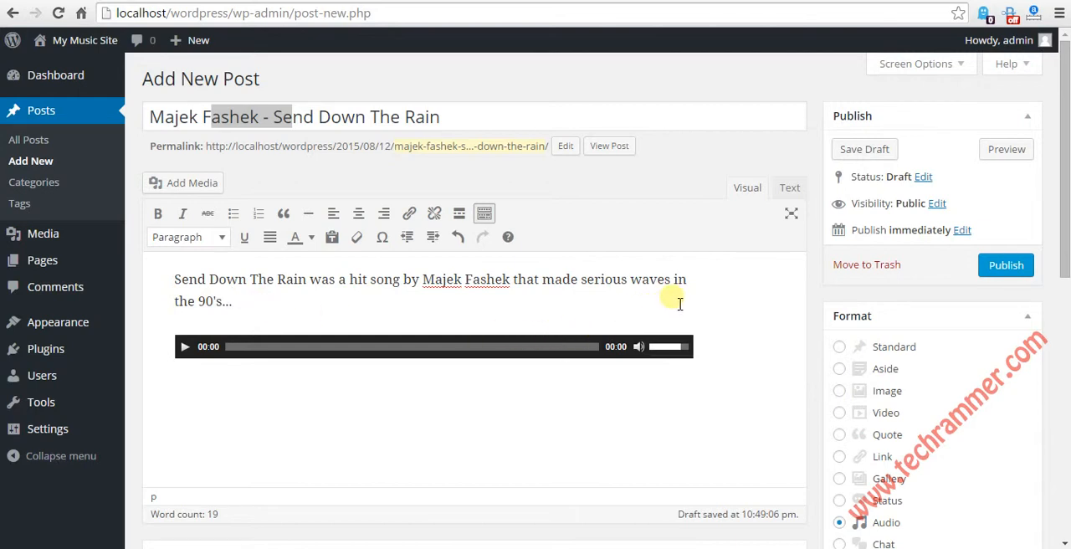
{"action": "left_click", "coordinate": [448, 117]}
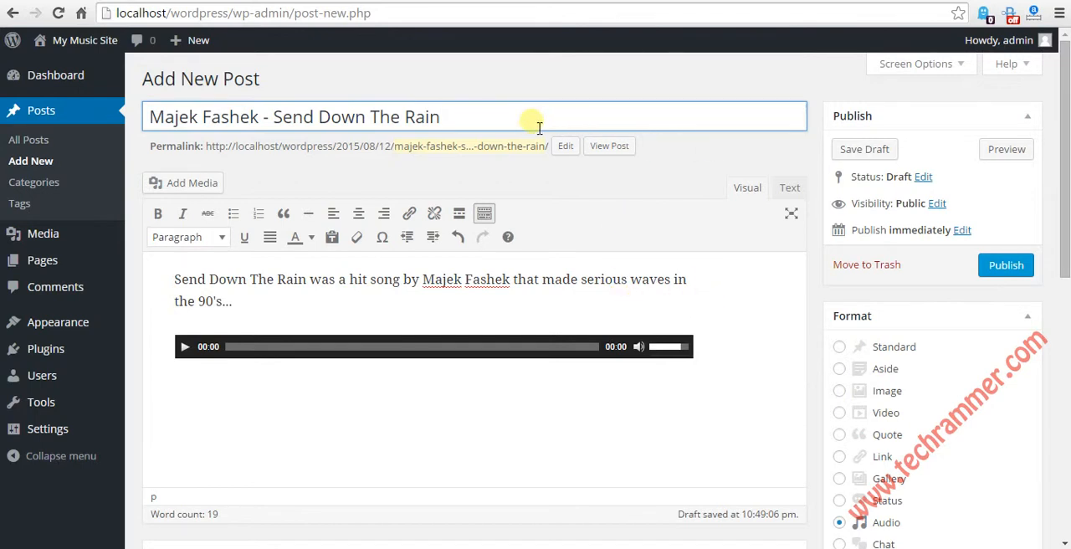
{"action": "left_click", "coordinate": [628, 278]}
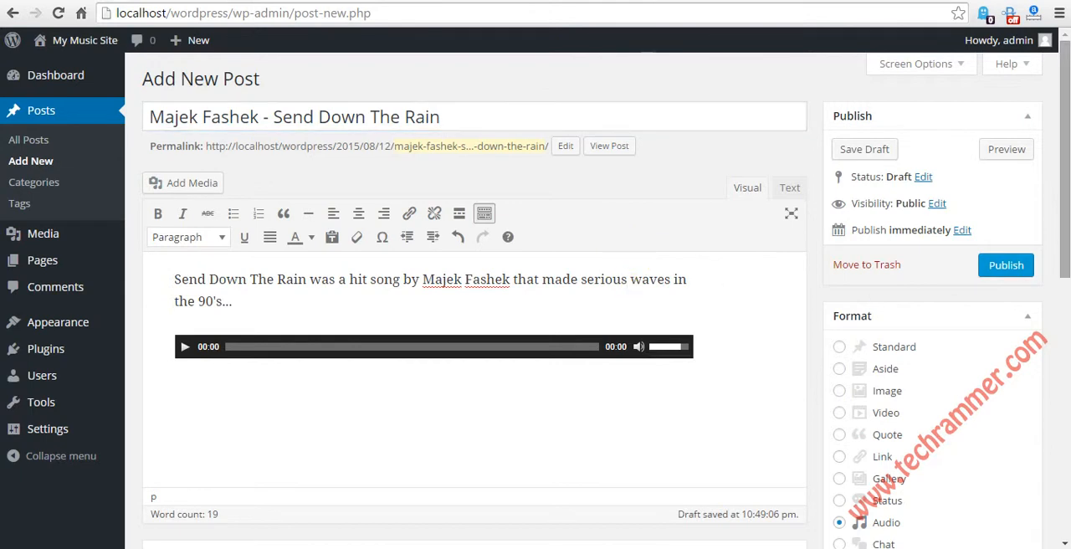
Step: Assign the post to the Reggae category
{"action": "left_click_drag", "start_coordinate": [1067, 159], "coordinate": [1064, 237]}
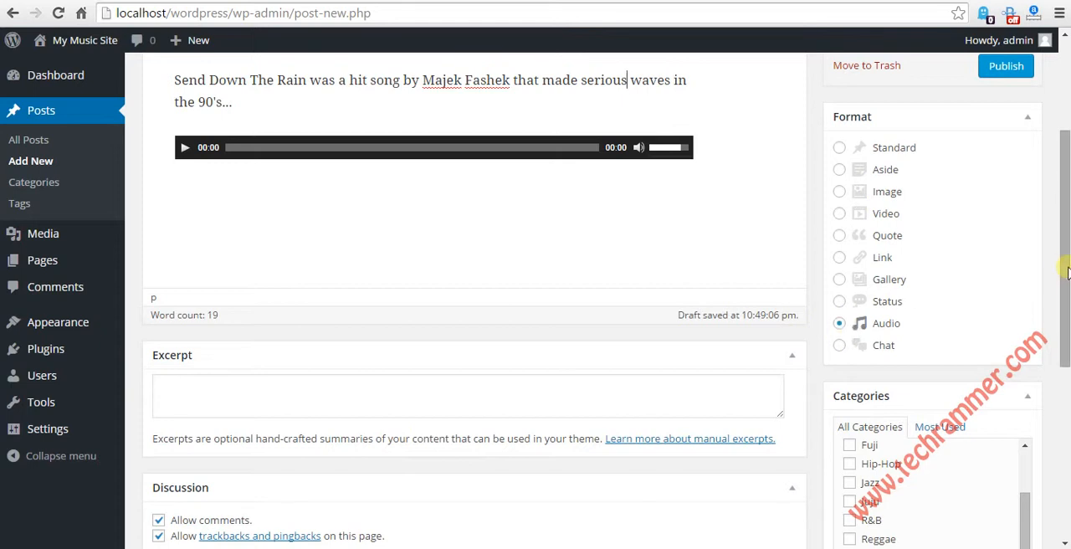
{"action": "left_click_drag", "start_coordinate": [1067, 272], "coordinate": [1051, 359]}
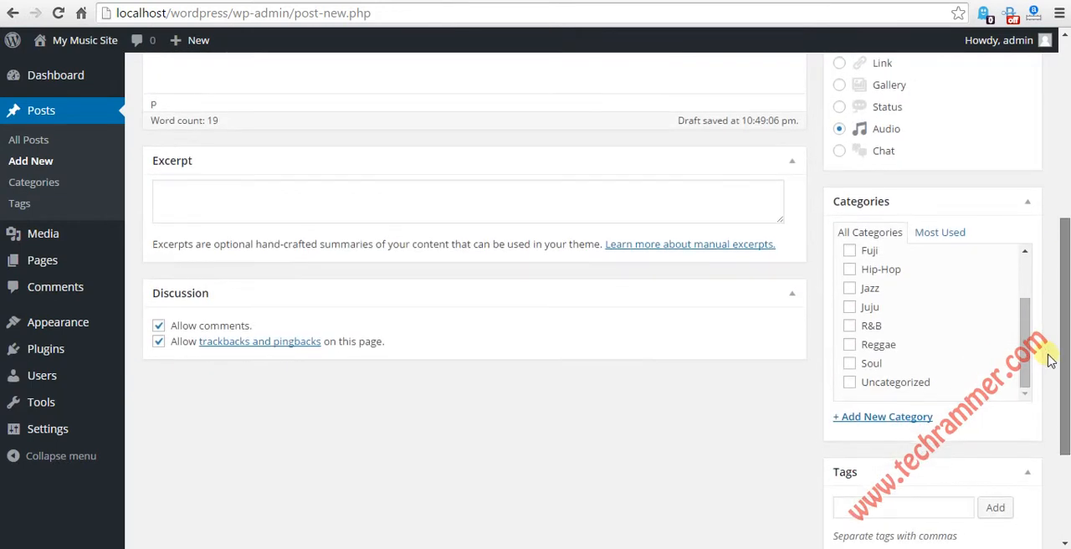
{"action": "left_click", "coordinate": [850, 345]}
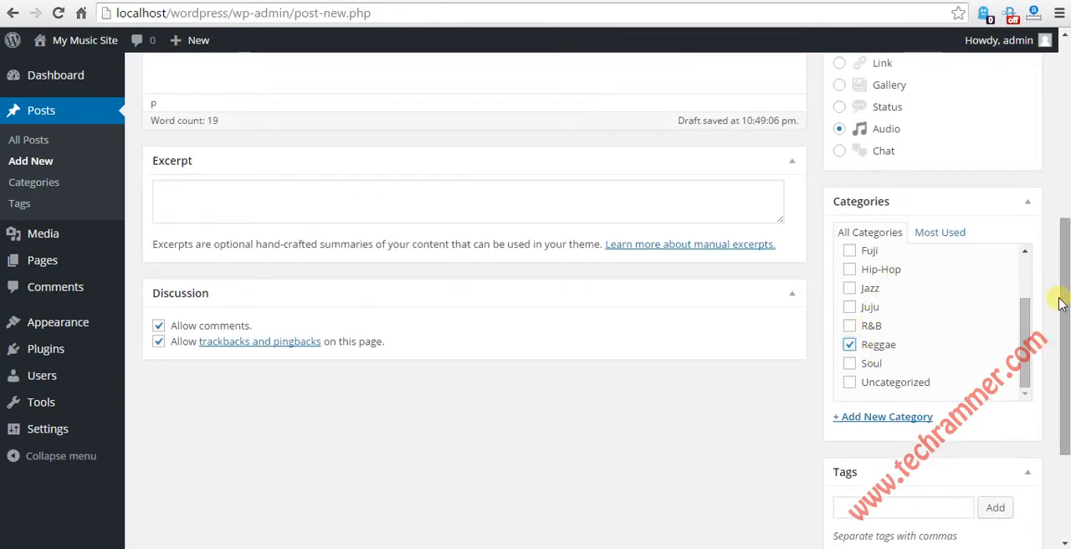
Step: Add the tags "majek fashek", "send down the rain" and "rainmaker" to the post
{"action": "left_click_drag", "start_coordinate": [1066, 300], "coordinate": [1057, 346]}
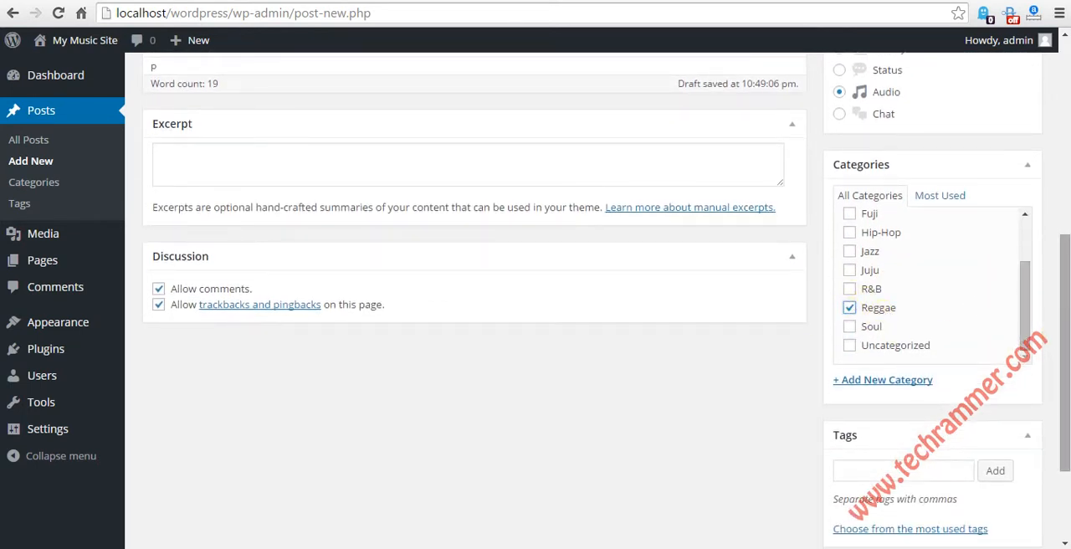
{"action": "left_click_drag", "start_coordinate": [1067, 282], "coordinate": [1063, 337]}
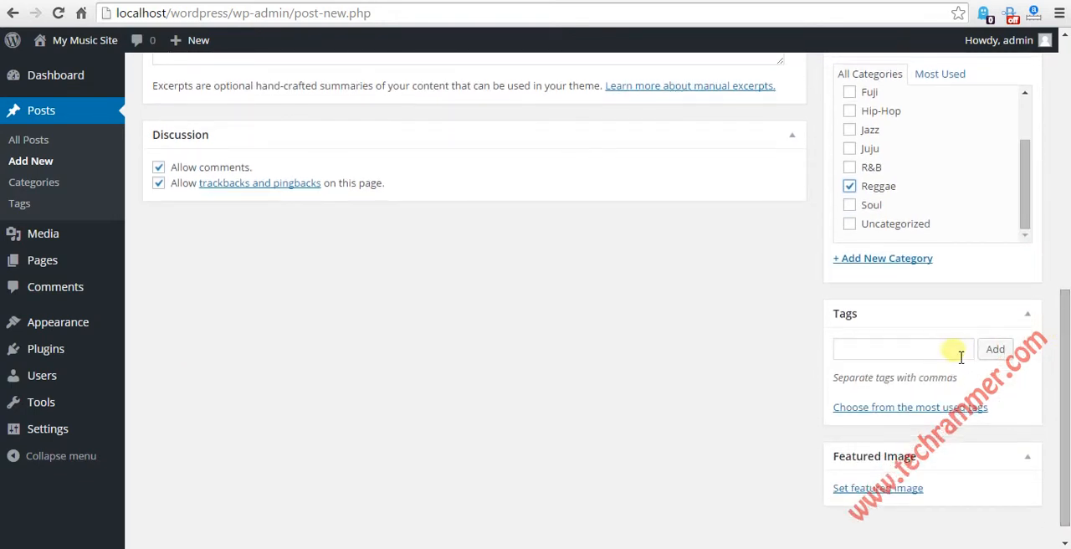
{"action": "left_click", "coordinate": [906, 357]}
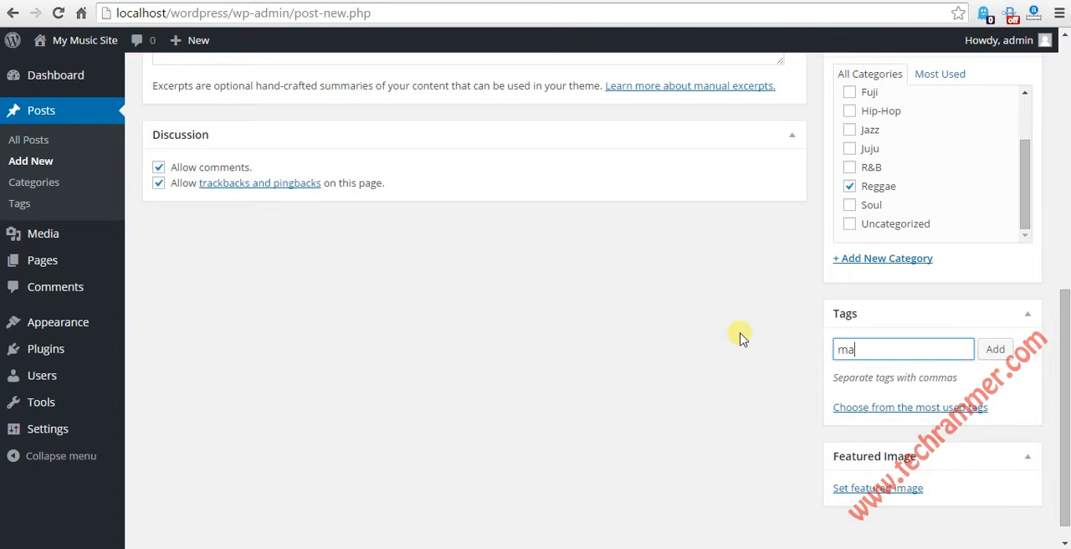
{"action": "type", "text": "majek fashek"}
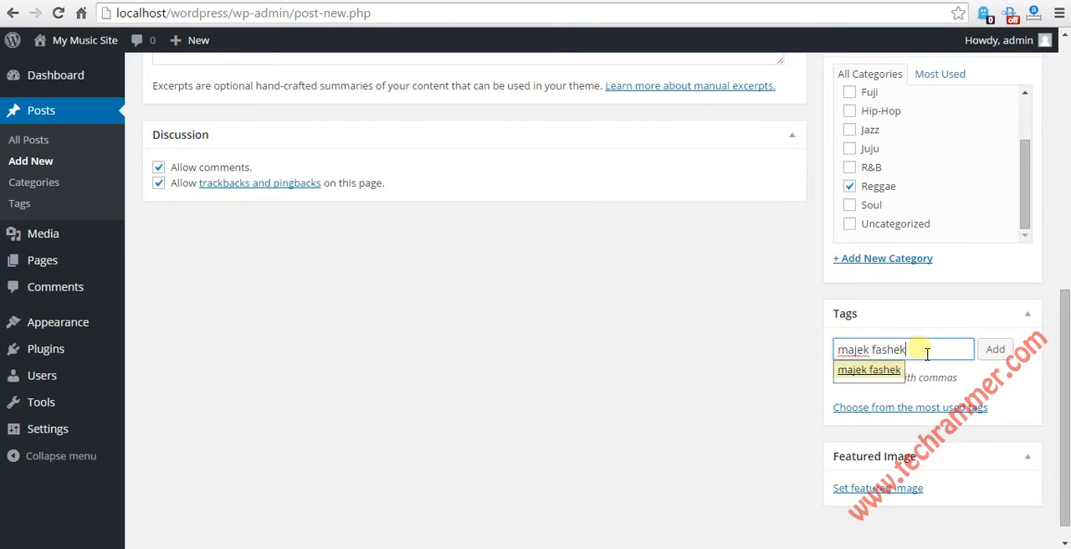
{"action": "left_click", "coordinate": [872, 372]}
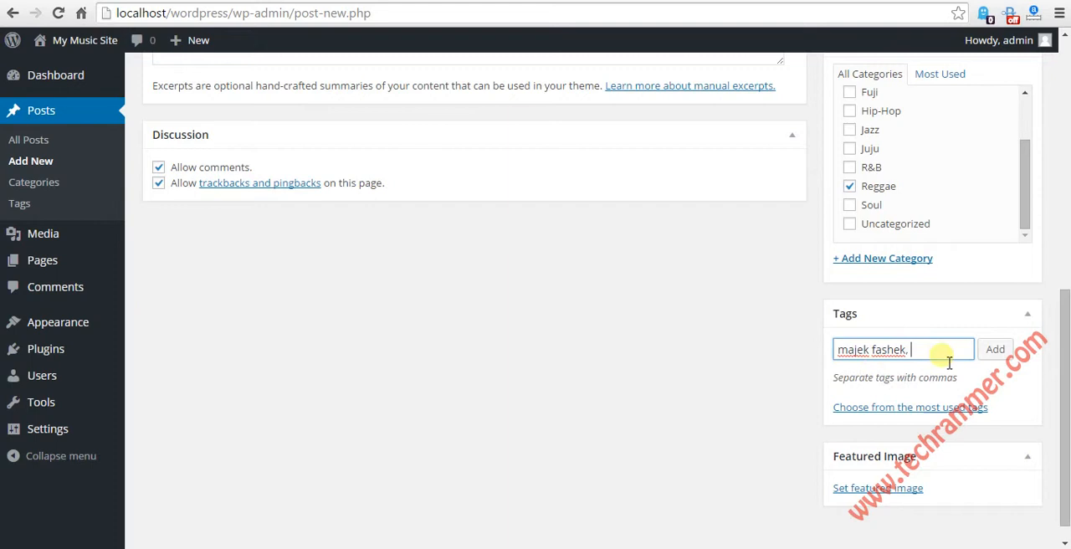
{"action": "left_click", "coordinate": [981, 357]}
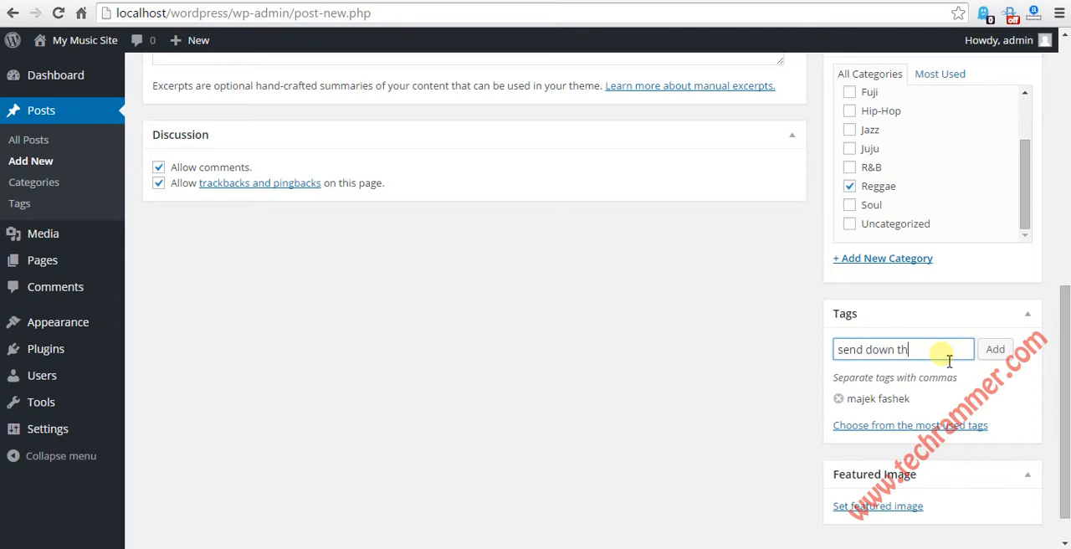
{"action": "left_click", "coordinate": [994, 351]}
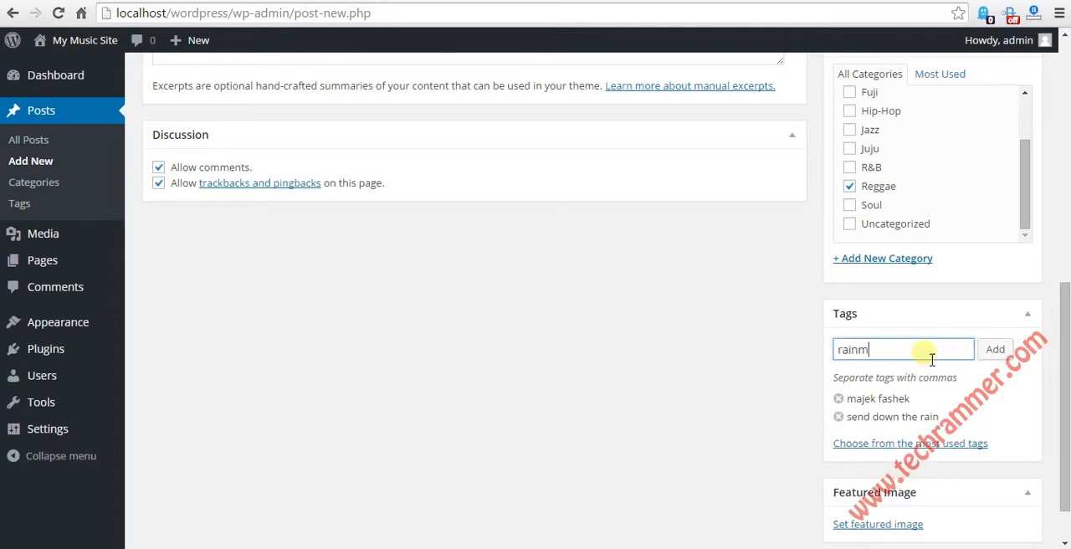
{"action": "left_click", "coordinate": [994, 350]}
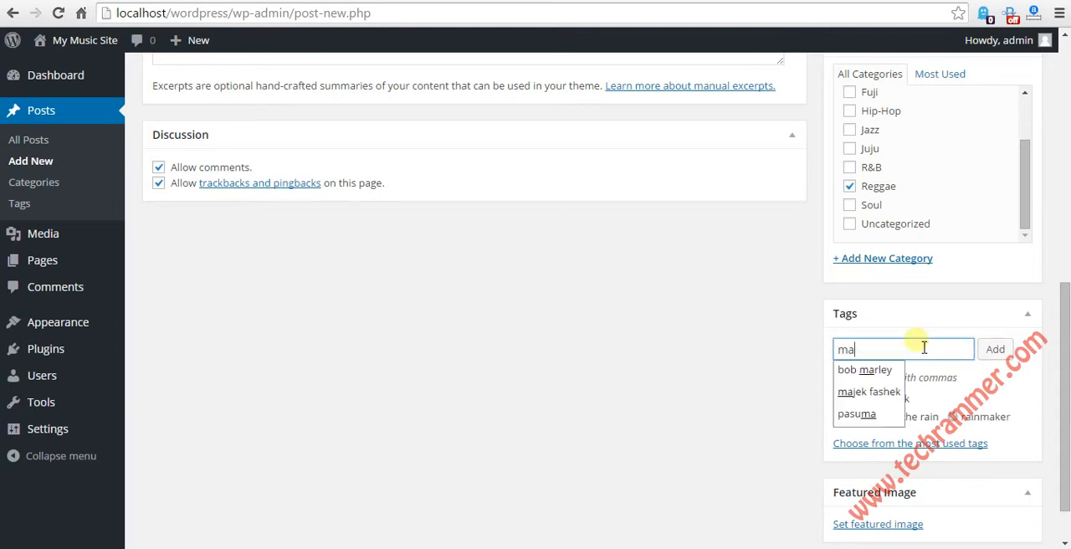
Step: Add the separate tags "majek" and "fashek" to the post
{"action": "type", "text": "majek"}
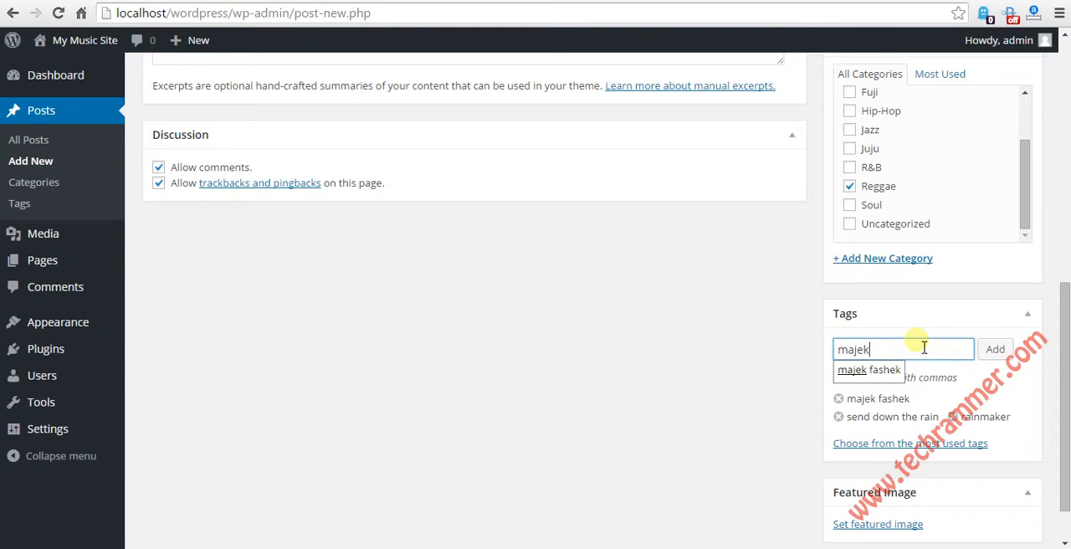
{"action": "left_click", "coordinate": [989, 348]}
{"action": "type", "text": "fas"}
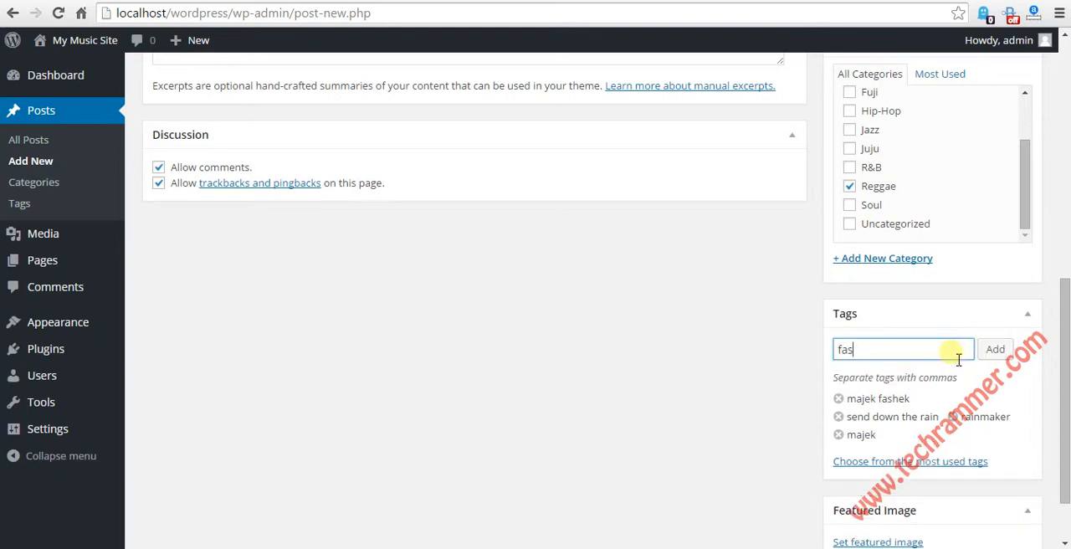
{"action": "type", "text": "hek"}
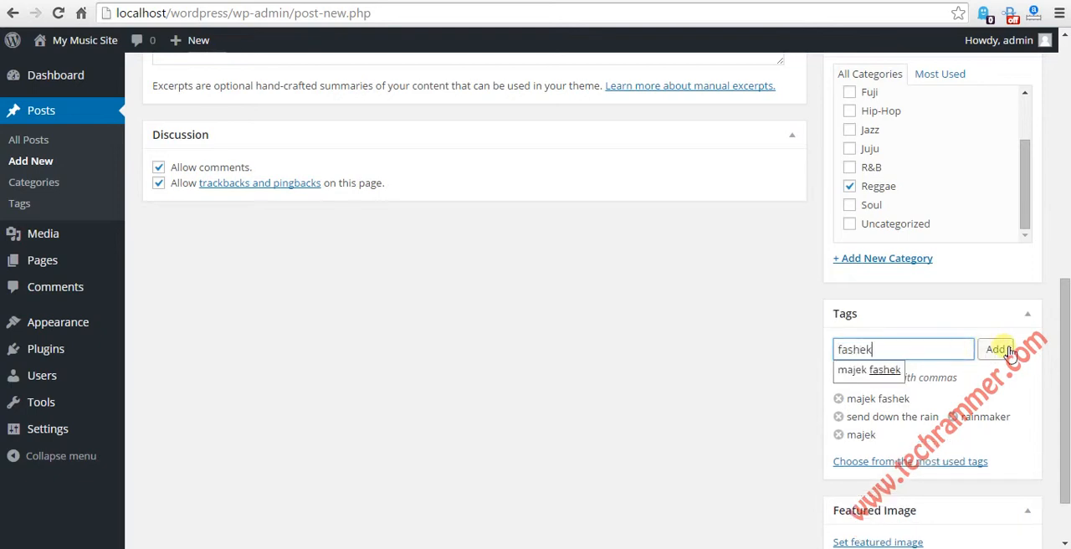
{"action": "left_click", "coordinate": [1008, 350]}
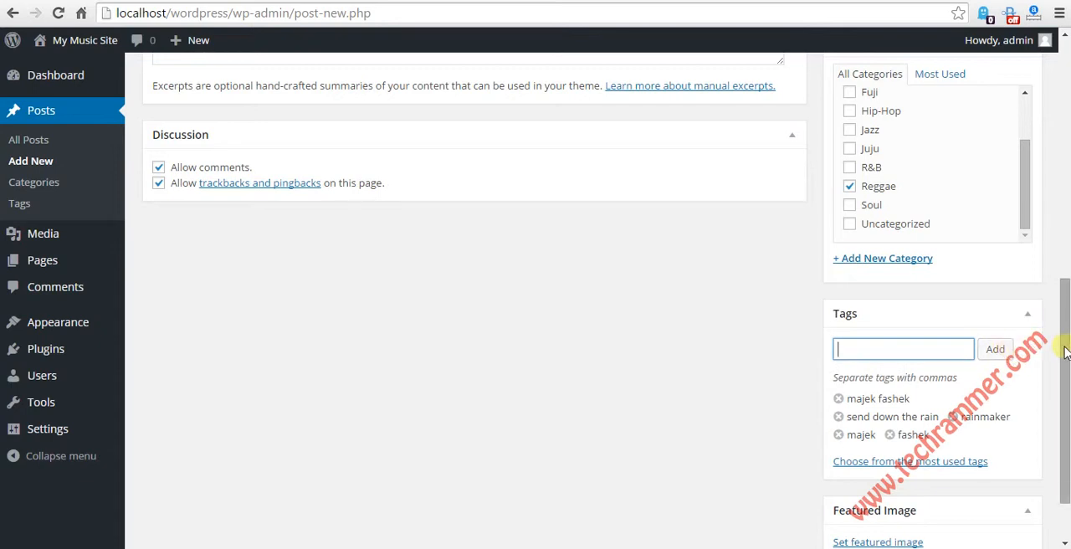
{"action": "left_click", "coordinate": [900, 355]}
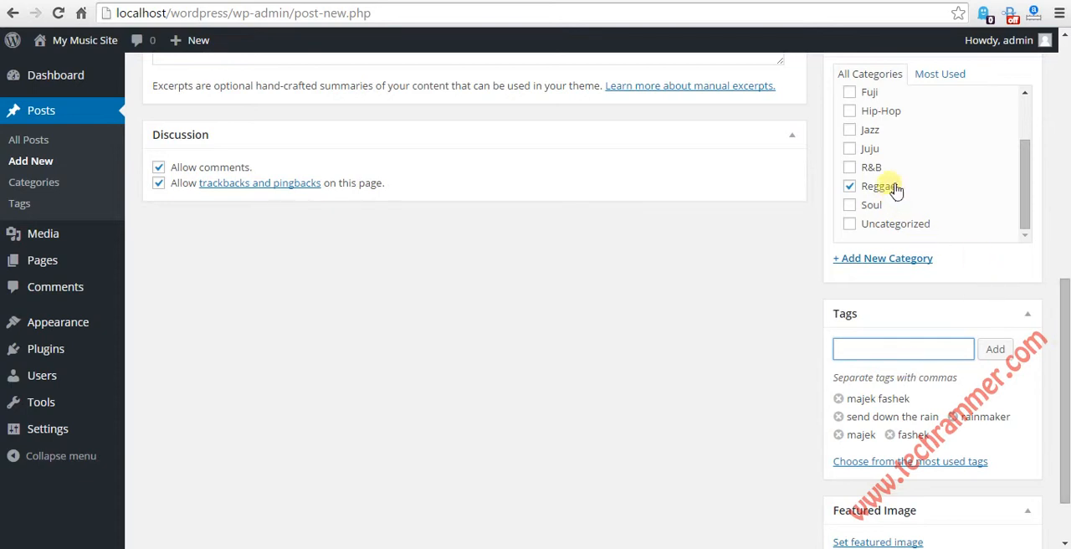
Step: Upload majek-fashek1.jpg from the Desktop folder as the image for the post's featured image
{"action": "left_click_drag", "start_coordinate": [1063, 312], "coordinate": [1068, 368]}
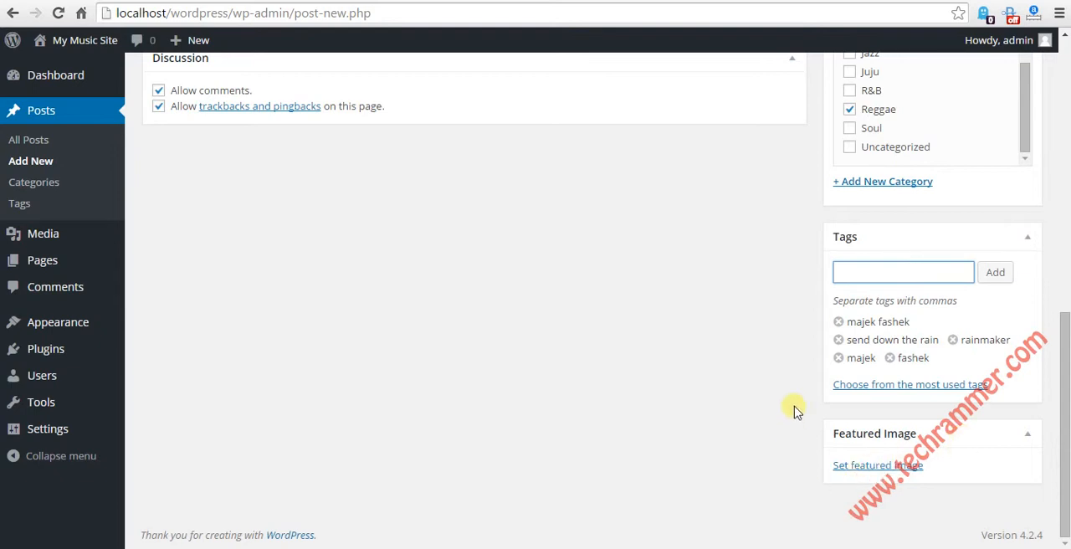
{"action": "left_click", "coordinate": [890, 471]}
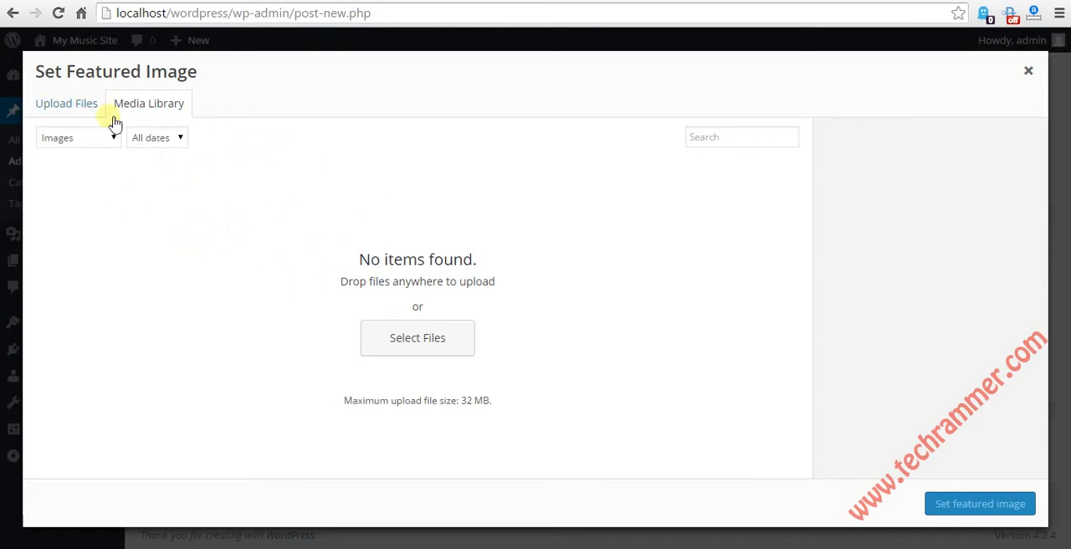
{"action": "left_click", "coordinate": [61, 107]}
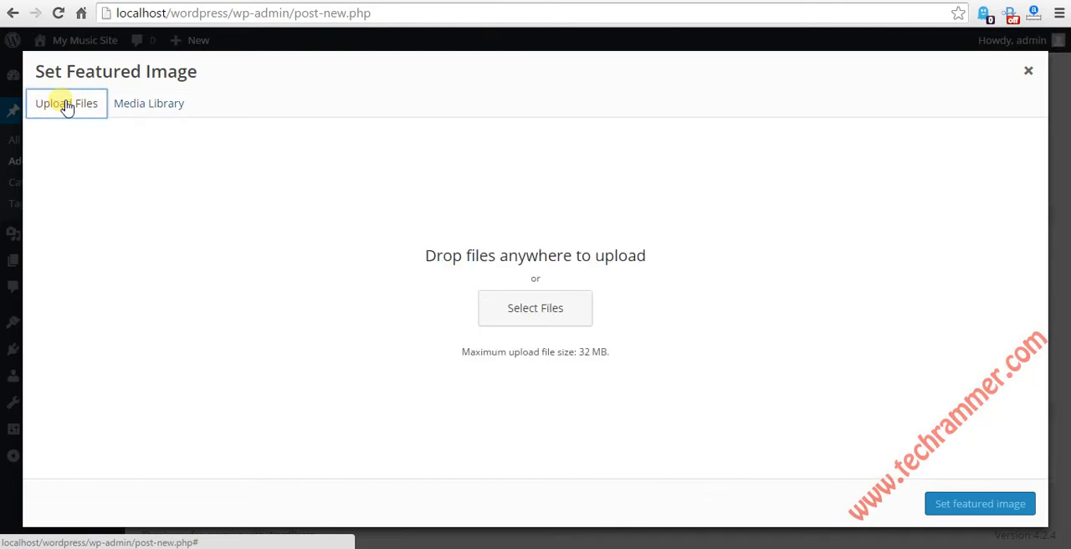
{"action": "left_click", "coordinate": [545, 309]}
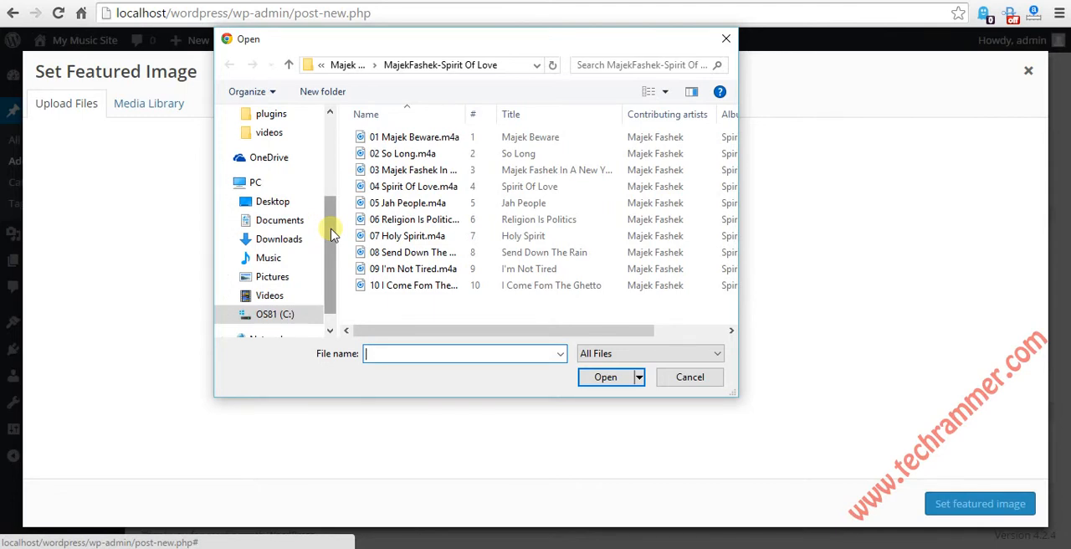
{"action": "mouse_move", "coordinate": [331, 229]}
{"action": "left_mouse_down"}
{"action": "mouse_move", "coordinate": [332, 218]}
{"action": "mouse_move", "coordinate": [332, 246]}
{"action": "left_mouse_up"}
{"action": "left_click", "coordinate": [553, 407]}
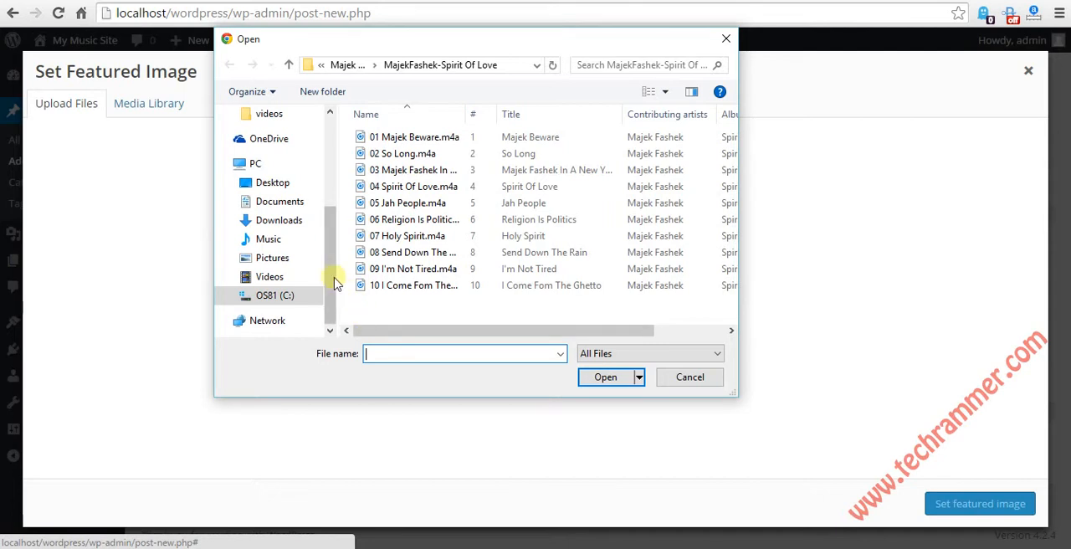
{"action": "left_click_drag", "start_coordinate": [333, 285], "coordinate": [335, 264]}
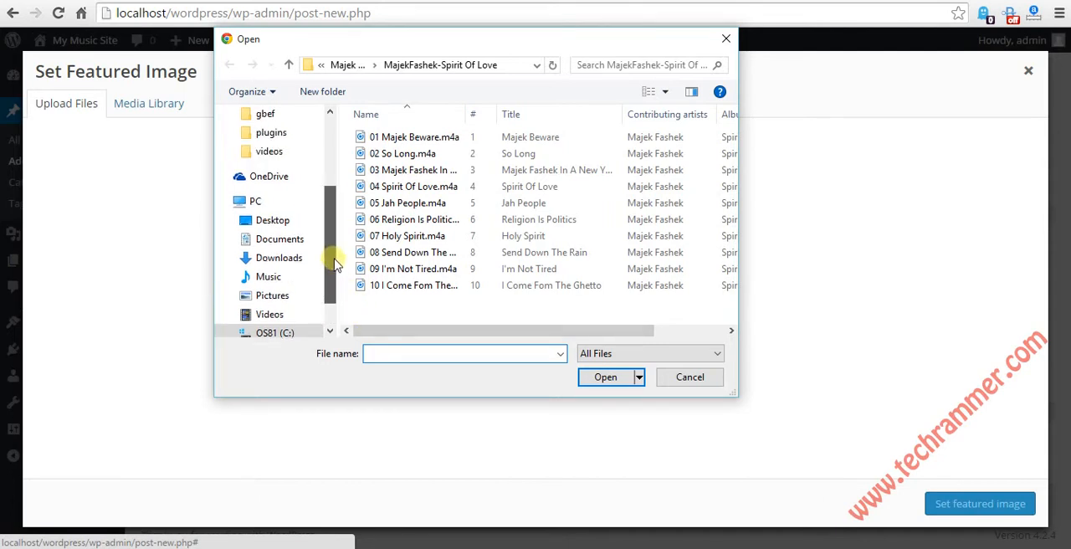
{"action": "left_click", "coordinate": [276, 222]}
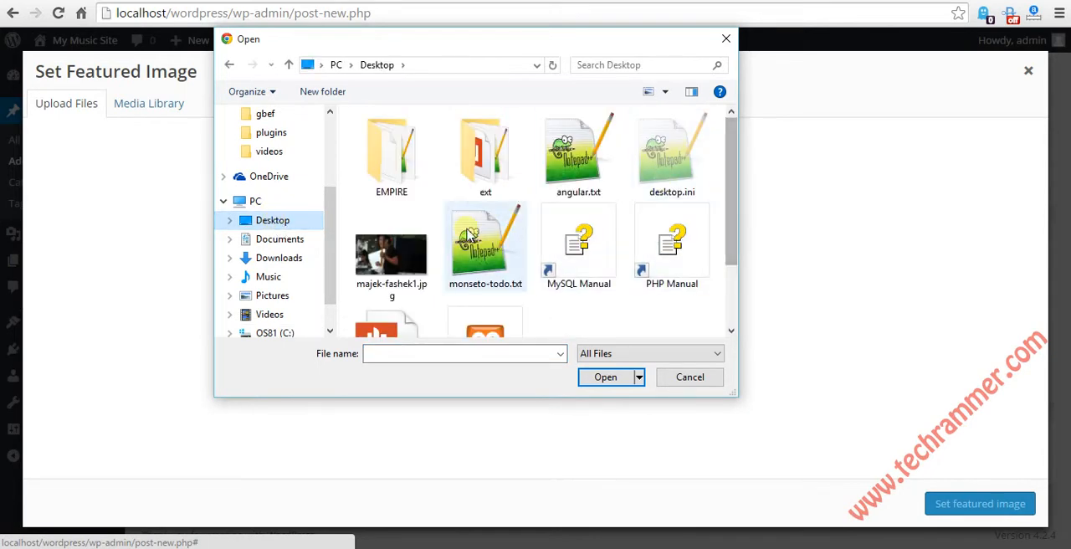
{"action": "double_click", "coordinate": [397, 251]}
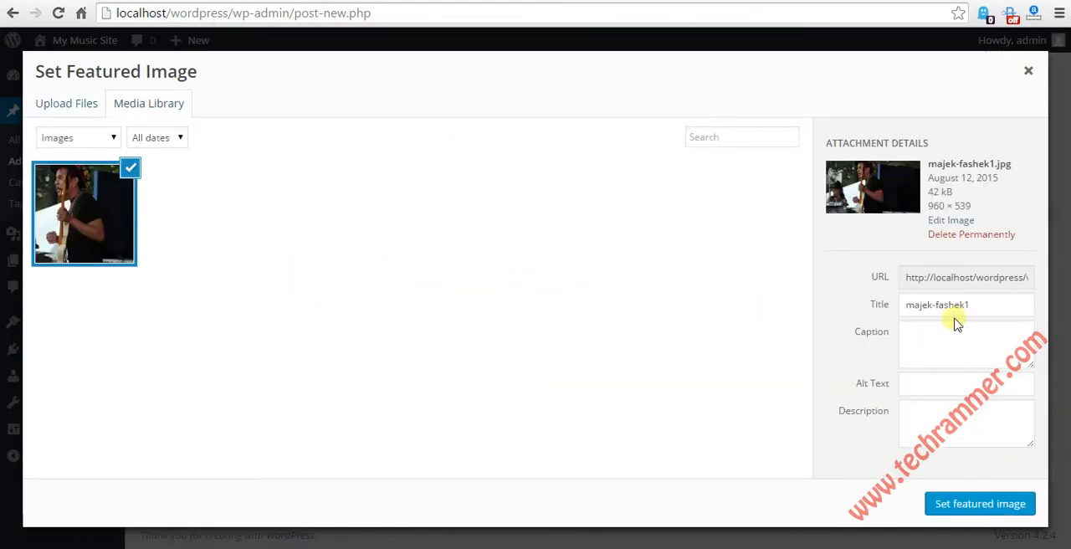
Step: Enter "Majek Fashek" as the title, alt text and description of the uploaded image
{"action": "left_click", "coordinate": [994, 311]}
{"action": "key", "text": "ctrl+a"}
{"action": "type", "text": "M"}
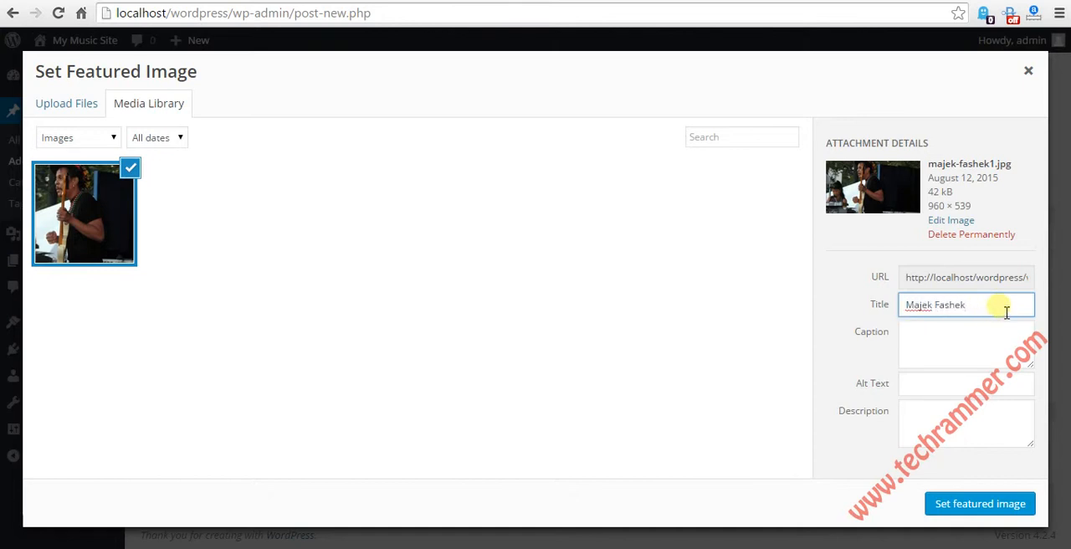
{"action": "key", "text": "ctrl+a"}
{"action": "key", "text": "ctrl+c"}
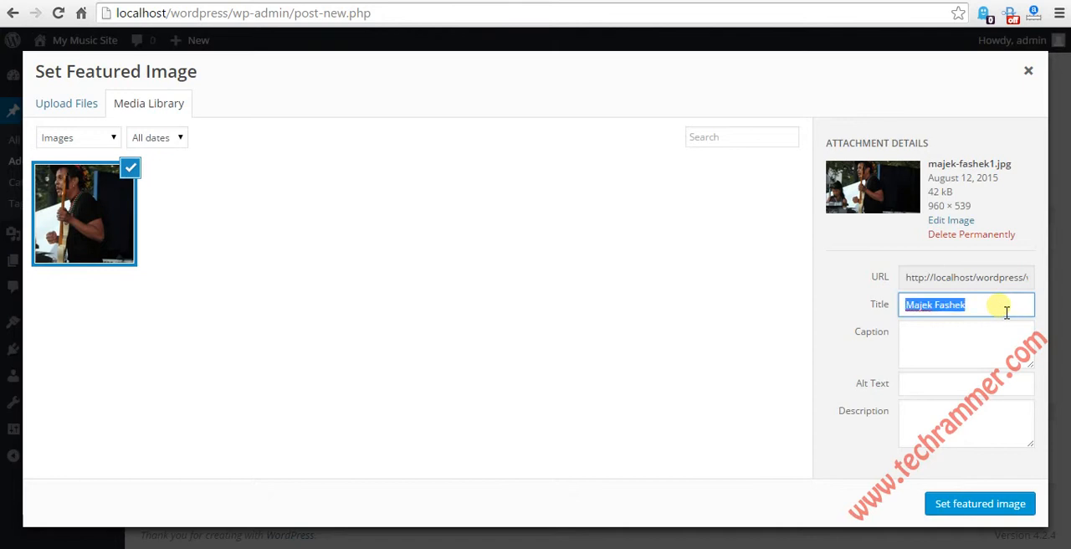
{"action": "left_click", "coordinate": [939, 395]}
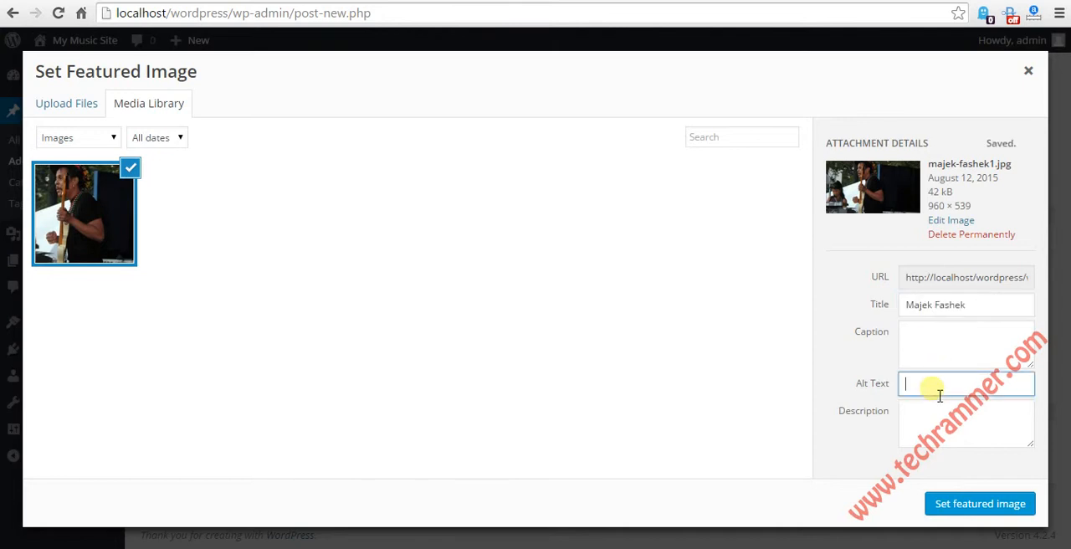
{"action": "key", "text": "ctrl+v"}
{"action": "left_click", "coordinate": [944, 427]}
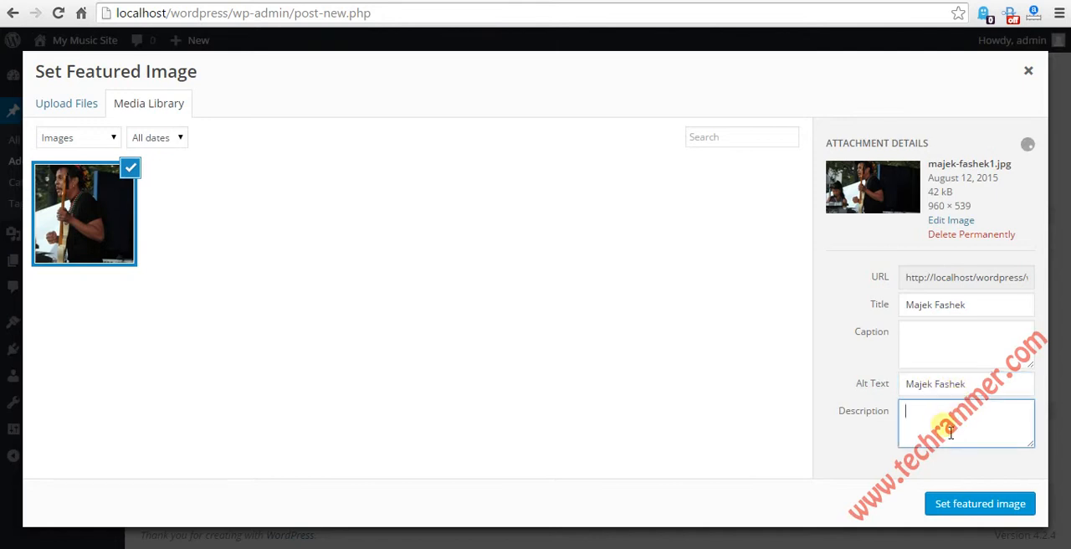
{"action": "key", "text": "ctrl+v"}
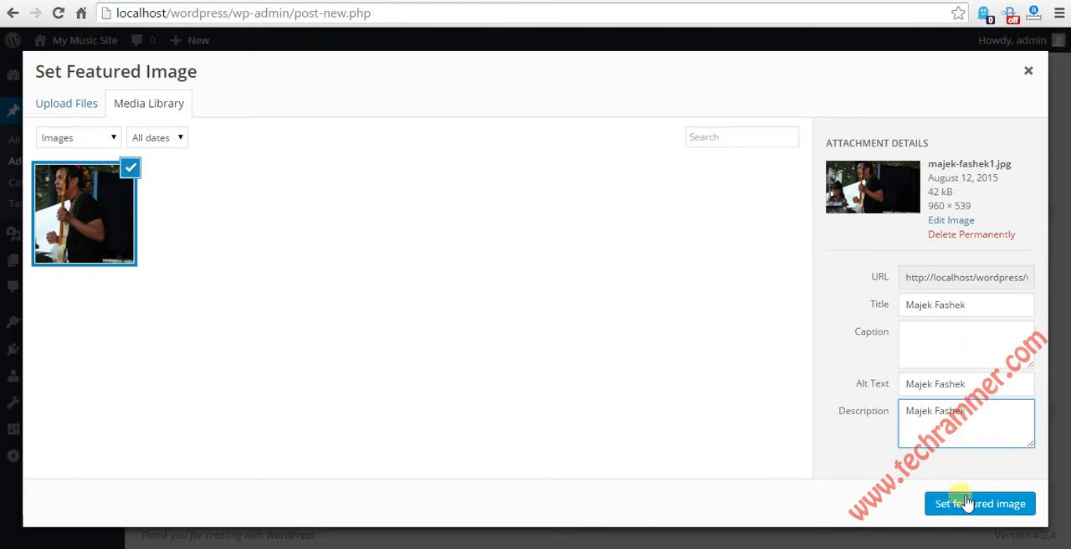
Step: Set the uploaded majek-fashek1.jpg as the post's featured image
{"action": "left_click_drag", "start_coordinate": [906, 304], "coordinate": [967, 308]}
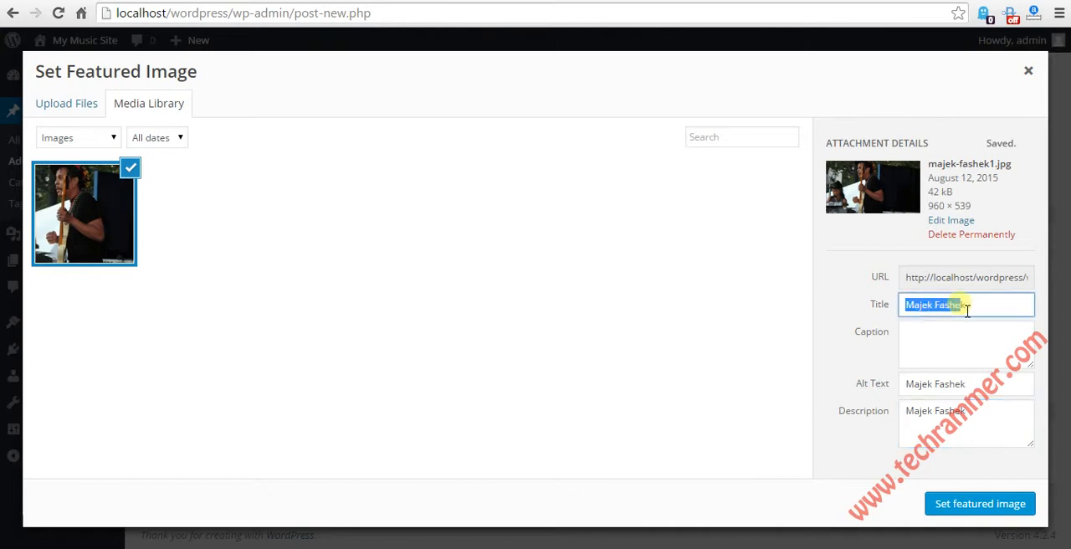
{"action": "left_click", "coordinate": [928, 392]}
{"action": "left_click_drag", "start_coordinate": [959, 392], "coordinate": [920, 390]}
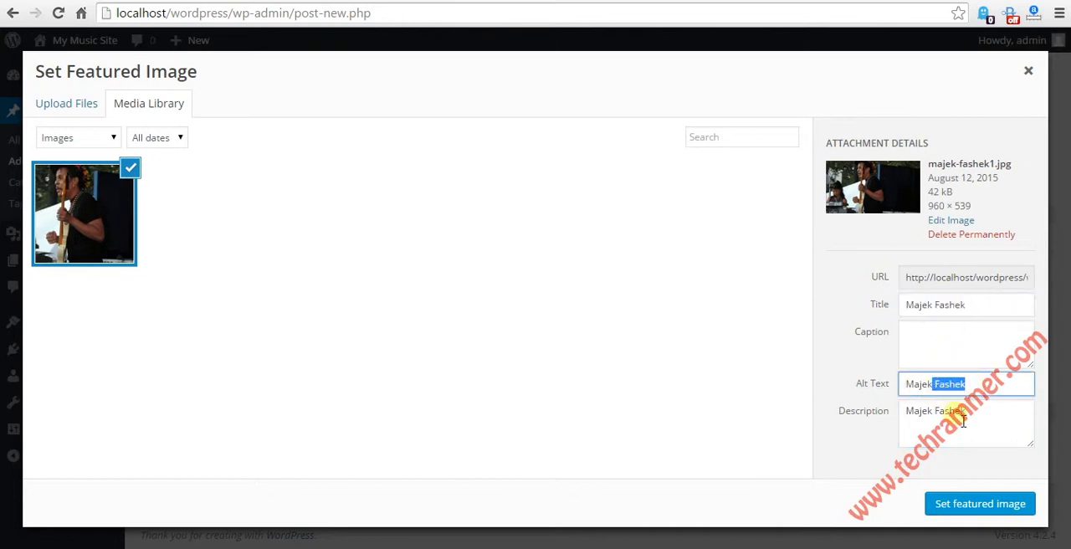
{"action": "left_click", "coordinate": [988, 512]}
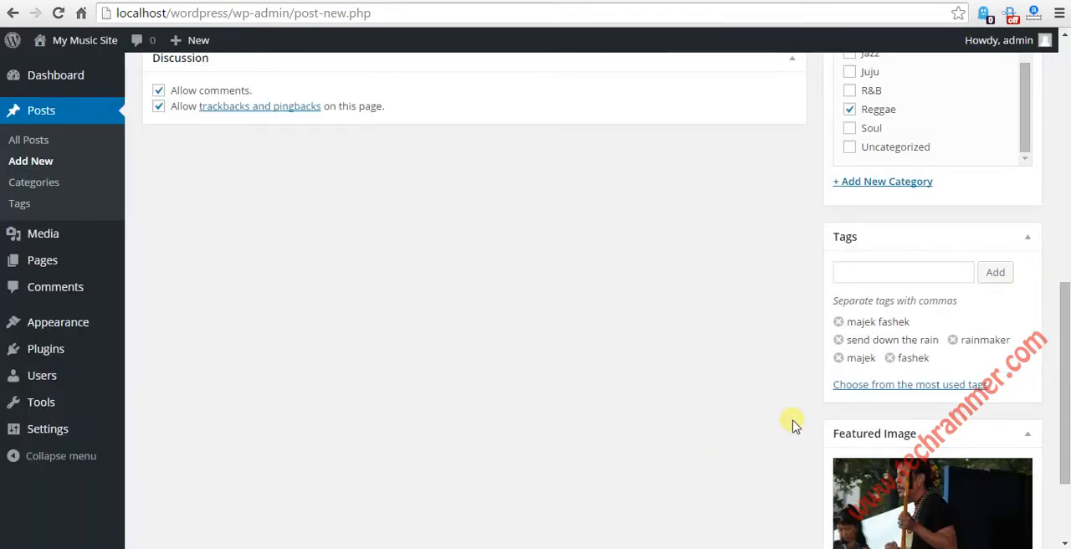
Step: Fill the post's excerpt with "Send Down The Rain was a hit song by Majek Fashek in the 90's.", reusing the opening words of the body text
{"action": "scroll", "coordinate": [793, 425], "scroll_direction": "down", "scroll_amount": 2}
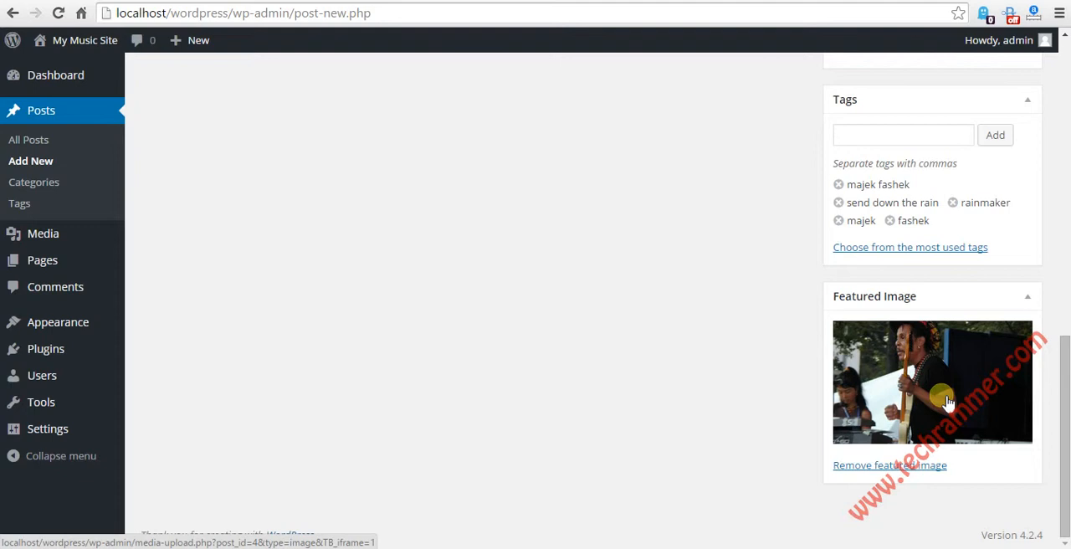
{"action": "scroll", "coordinate": [694, 316], "scroll_direction": "up", "scroll_amount": 6}
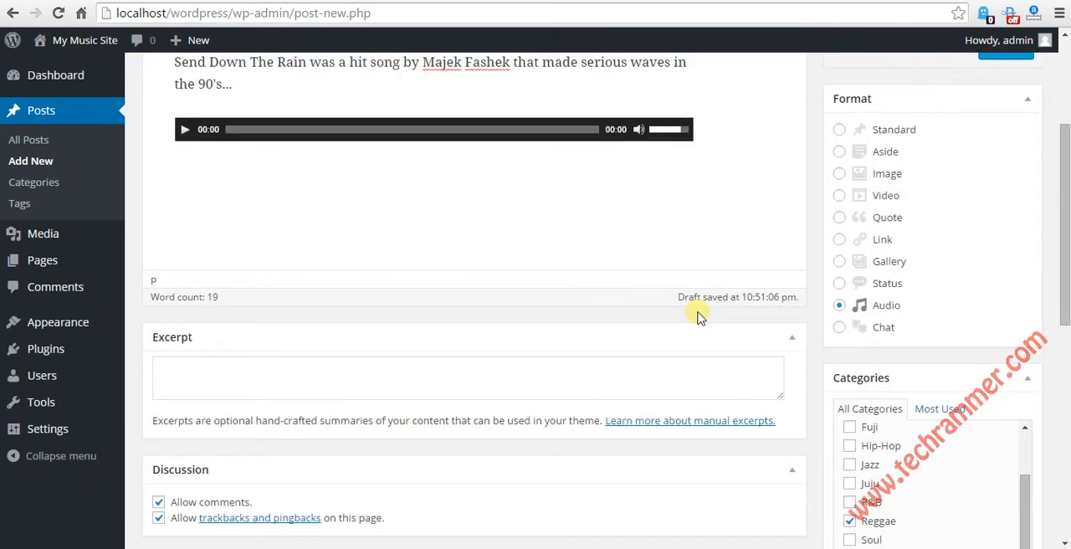
{"action": "left_click", "coordinate": [265, 383]}
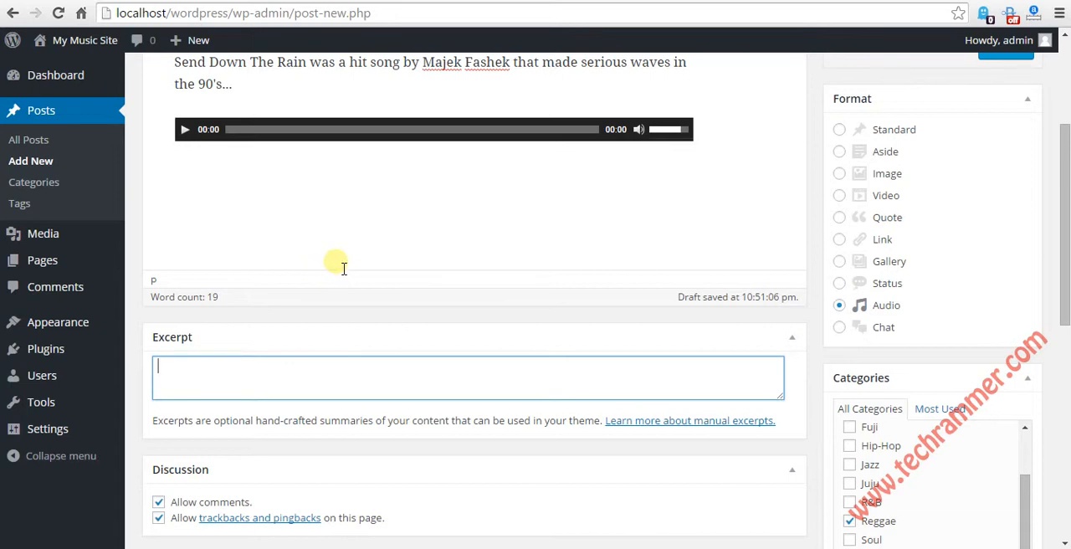
{"action": "scroll", "coordinate": [339, 285], "scroll_direction": "up", "scroll_amount": 1}
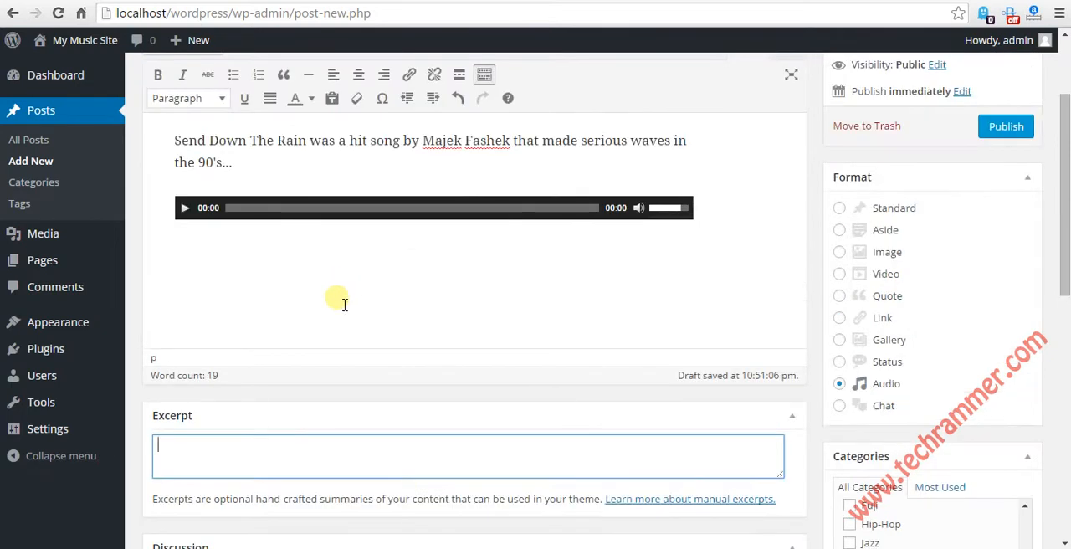
{"action": "scroll", "coordinate": [330, 354], "scroll_direction": "down", "scroll_amount": 2}
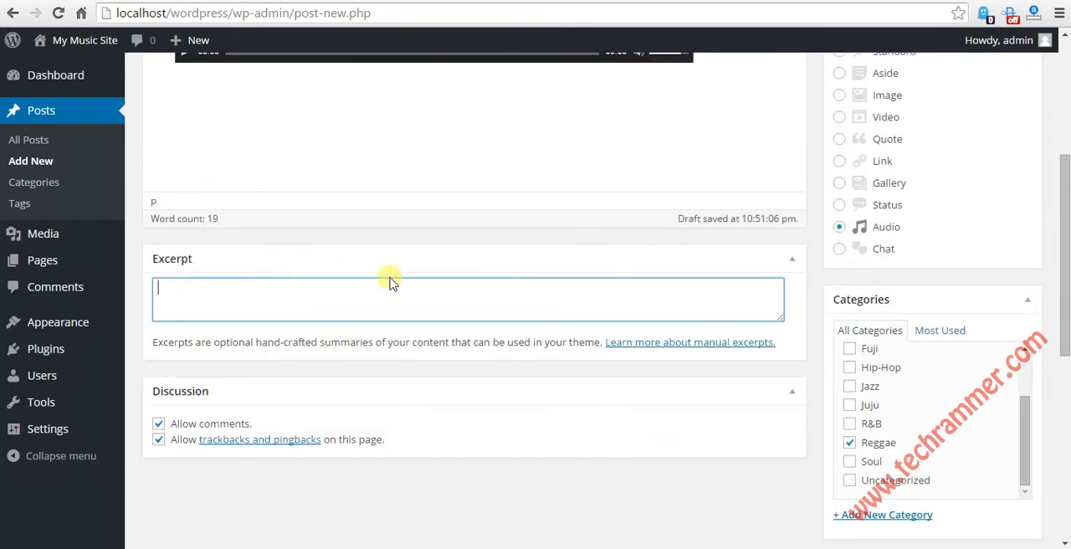
{"action": "scroll", "coordinate": [353, 266], "scroll_direction": "up", "scroll_amount": 5}
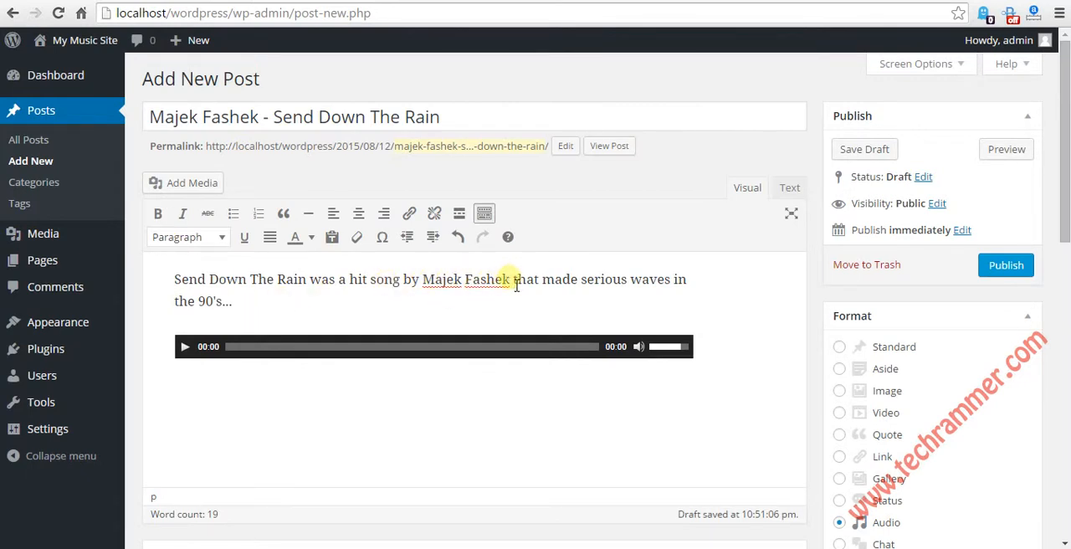
{"action": "left_click_drag", "start_coordinate": [513, 281], "coordinate": [173, 280]}
{"action": "key", "text": "ctrl+c"}
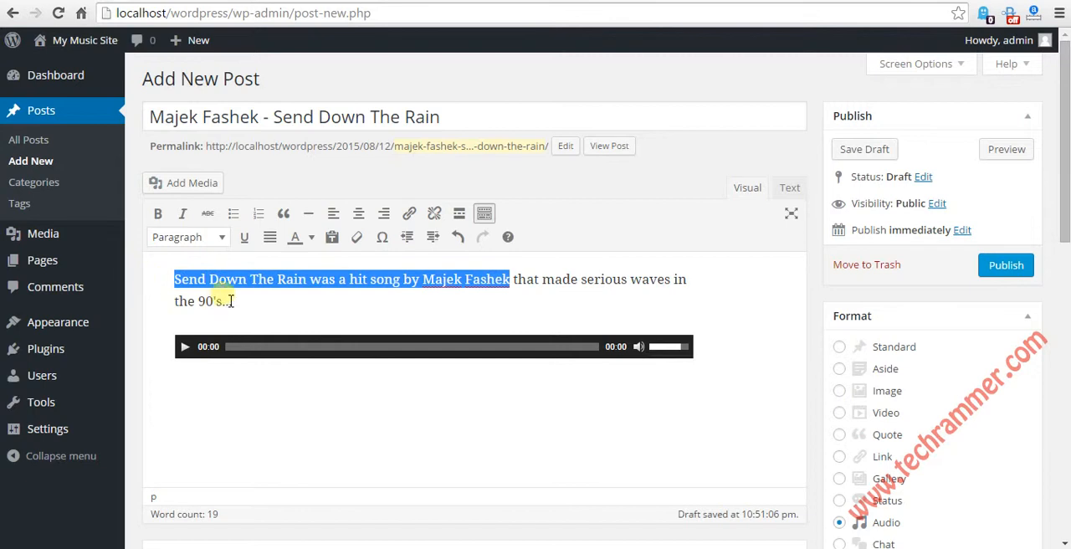
{"action": "scroll", "coordinate": [526, 411], "scroll_direction": "down", "scroll_amount": 5}
{"action": "left_click", "coordinate": [331, 224]}
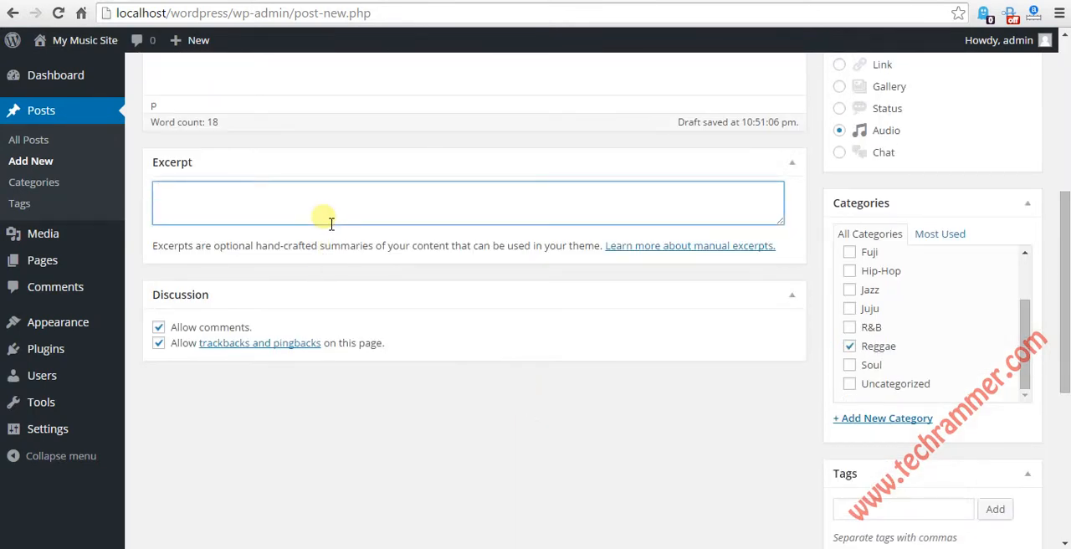
{"action": "key", "text": "ctrl+v"}
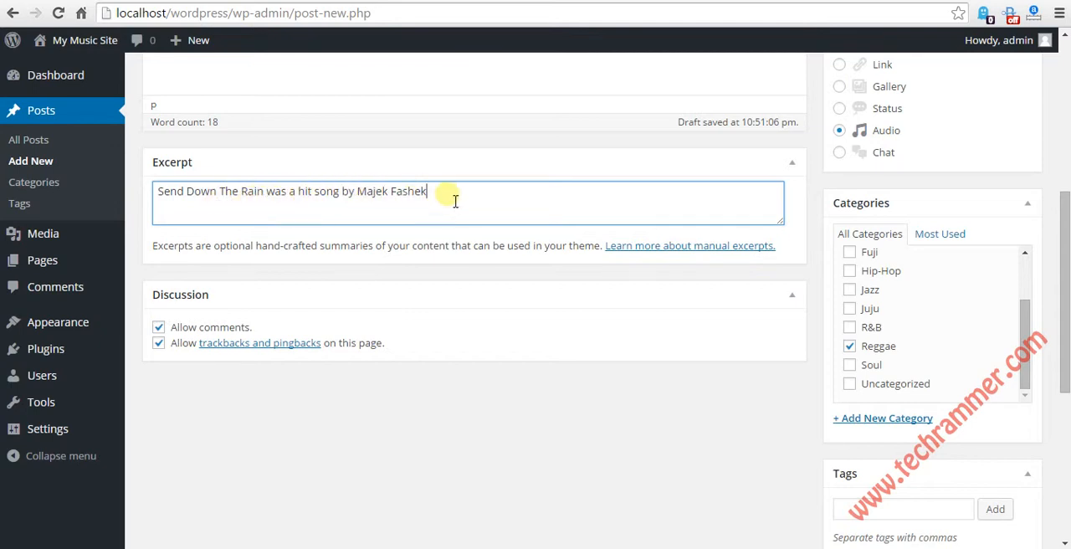
{"action": "type", "text": "in the 90's."}
{"action": "scroll", "coordinate": [636, 201], "scroll_direction": "up", "scroll_amount": 4}
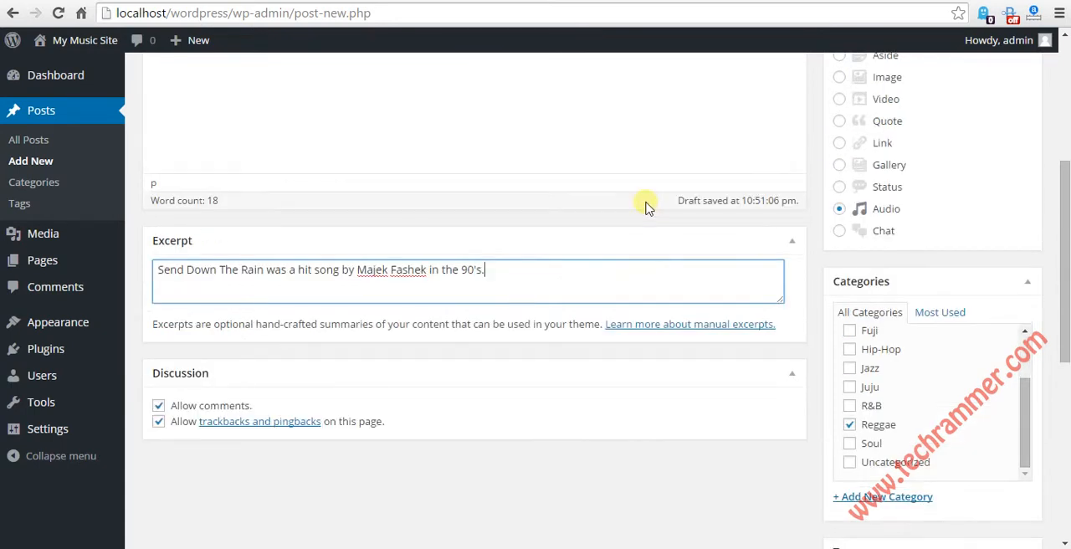
Step: Publish the "Majek Fashek - Send Down The Rain" post immediately with public visibility
{"action": "scroll", "coordinate": [672, 203], "scroll_direction": "up", "scroll_amount": 1}
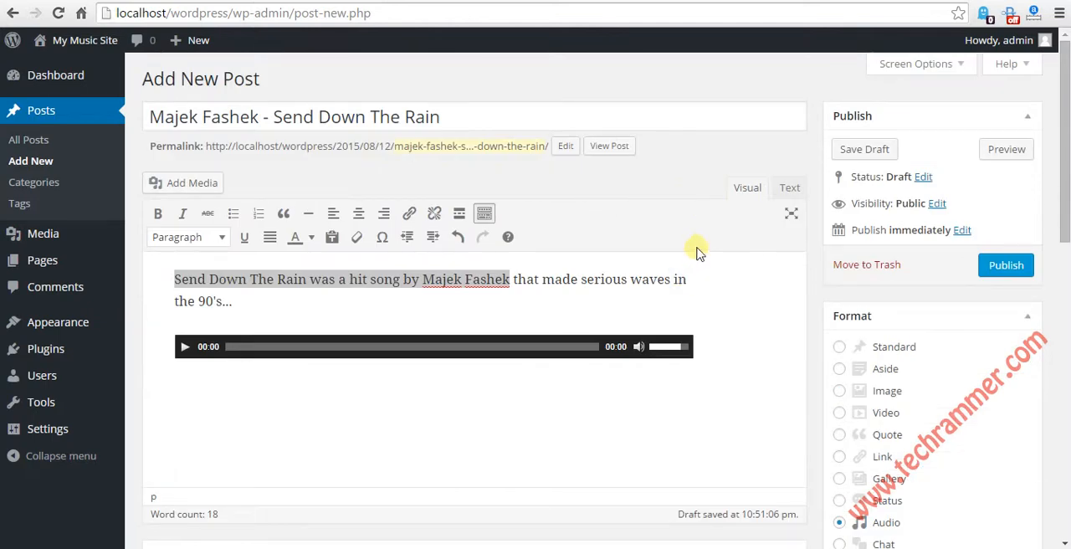
{"action": "left_click", "coordinate": [288, 303]}
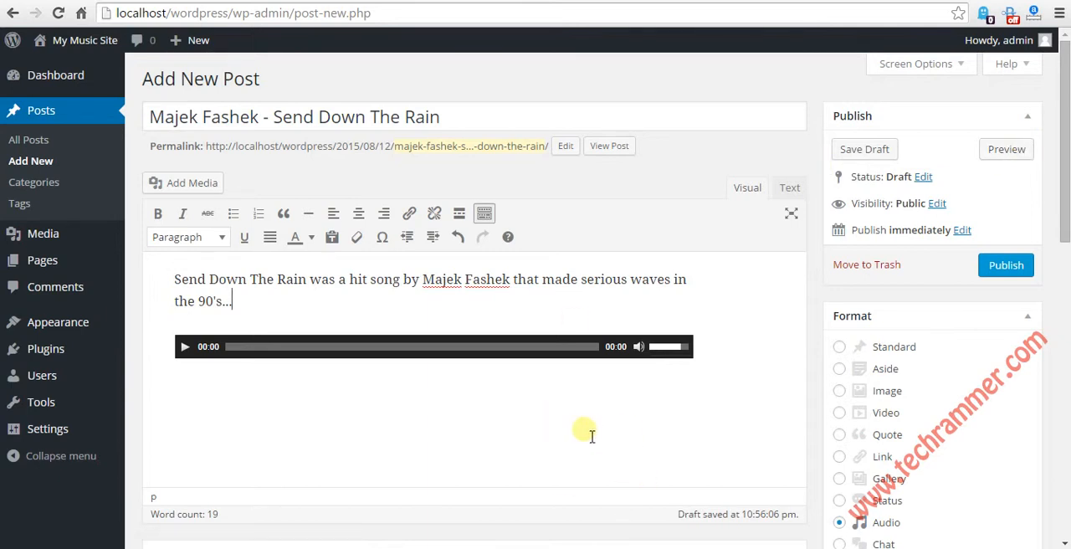
{"action": "left_click", "coordinate": [1005, 267]}
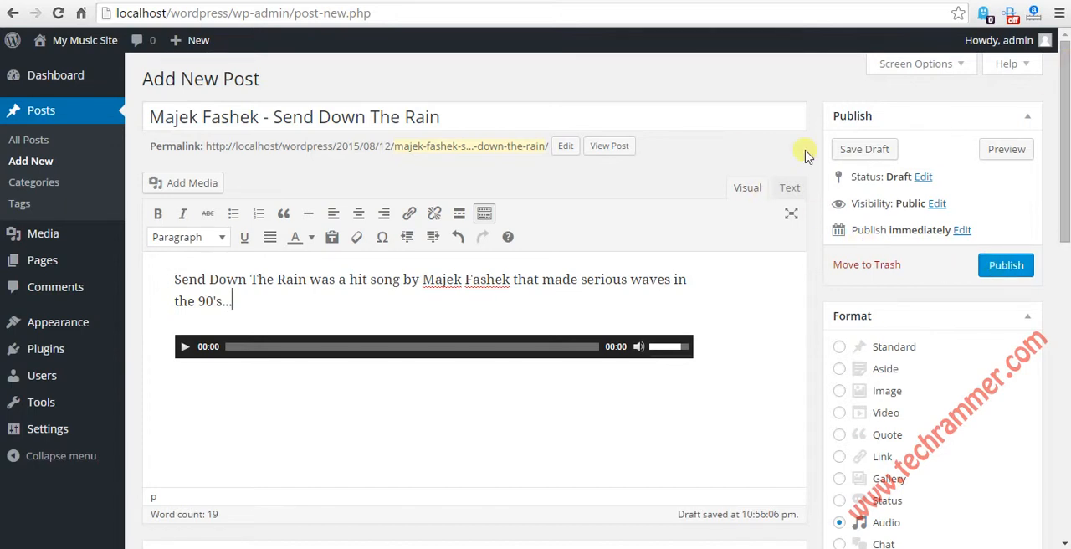
{"action": "left_click", "coordinate": [1008, 266]}
{"action": "left_click", "coordinate": [1008, 266]}
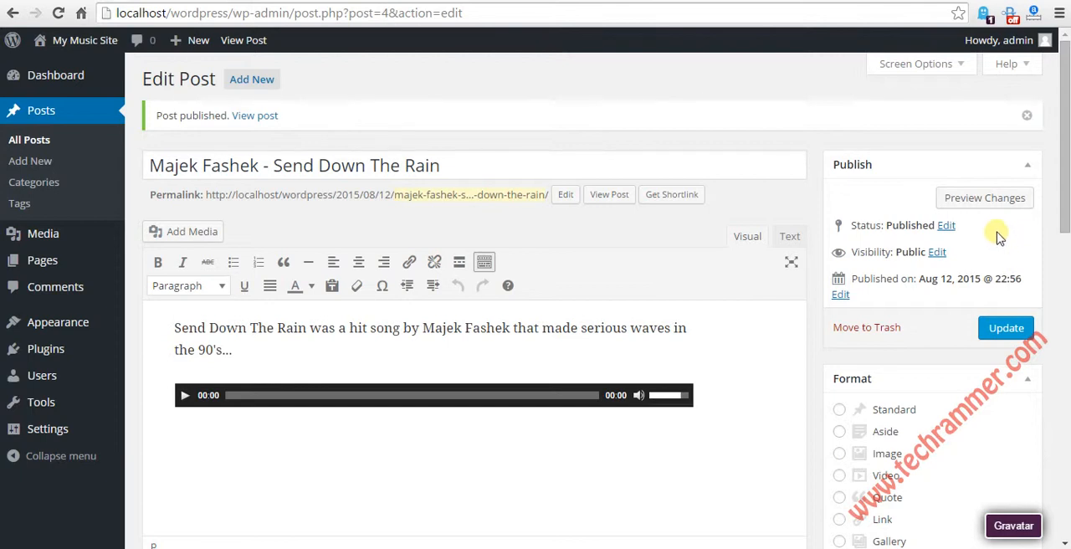
Step: Open the front page of My Music Site in a new browser tab and switch to it
{"action": "mouse_move", "coordinate": [81, 43]}
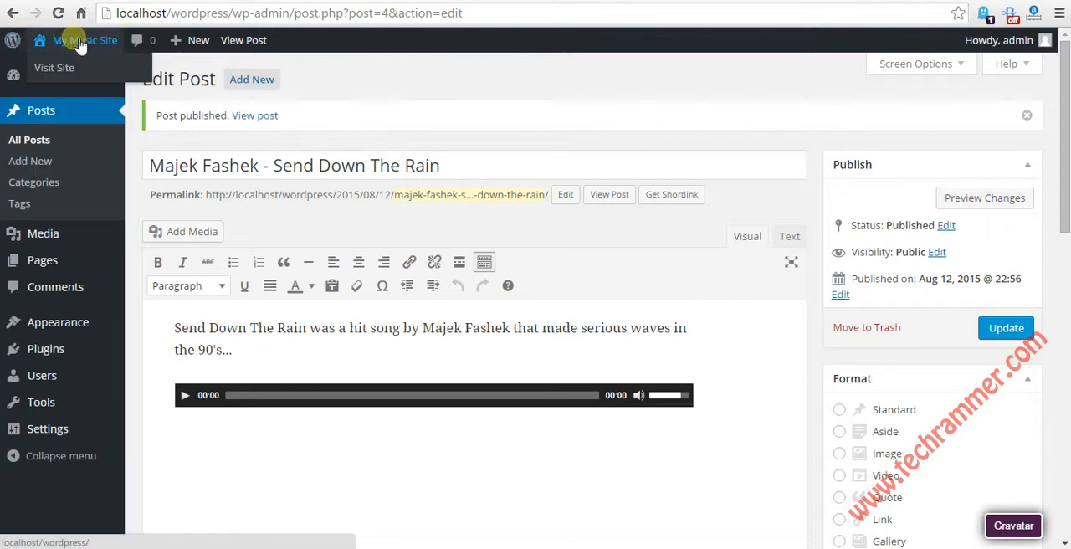
{"action": "right_click", "coordinate": [59, 68]}
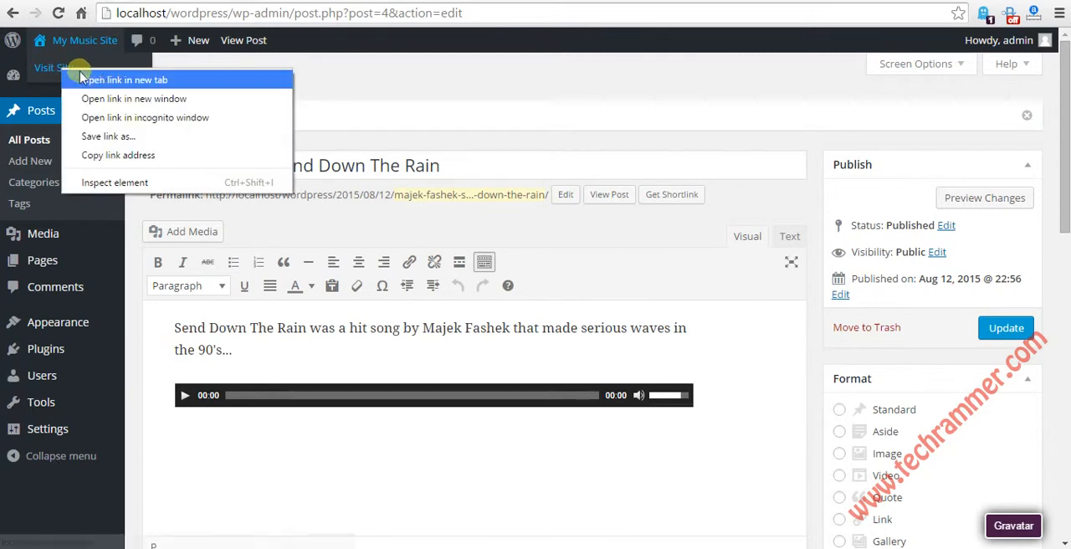
{"action": "left_click", "coordinate": [93, 79]}
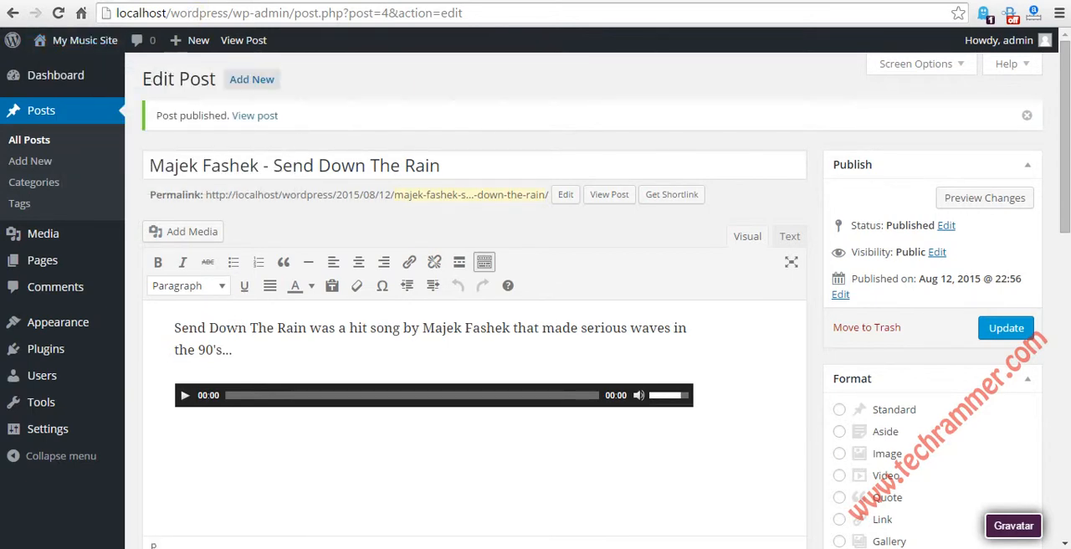
{"action": "key", "text": "ctrl+Tab"}
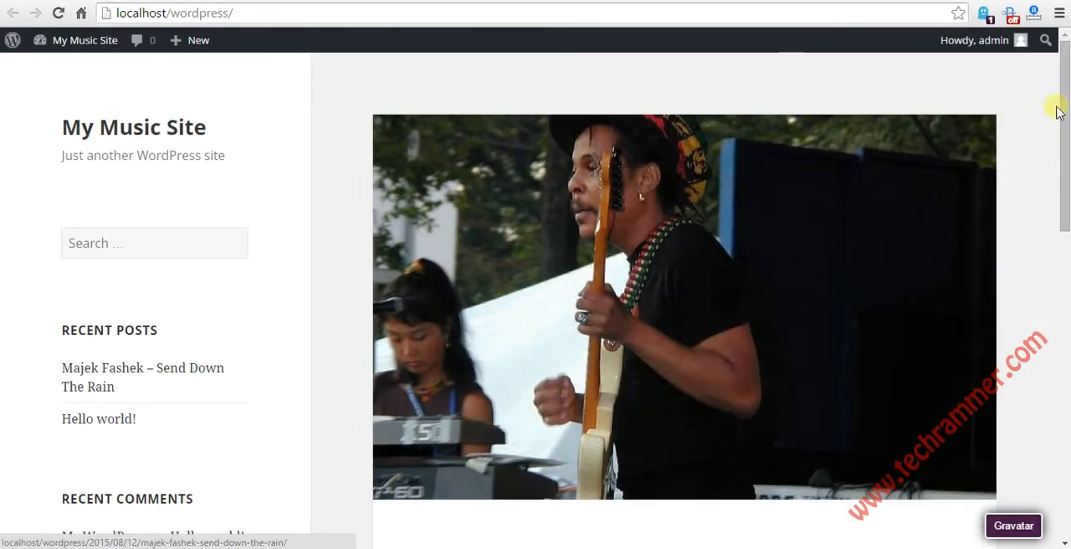
{"action": "left_click_drag", "start_coordinate": [1064, 84], "coordinate": [1064, 114]}
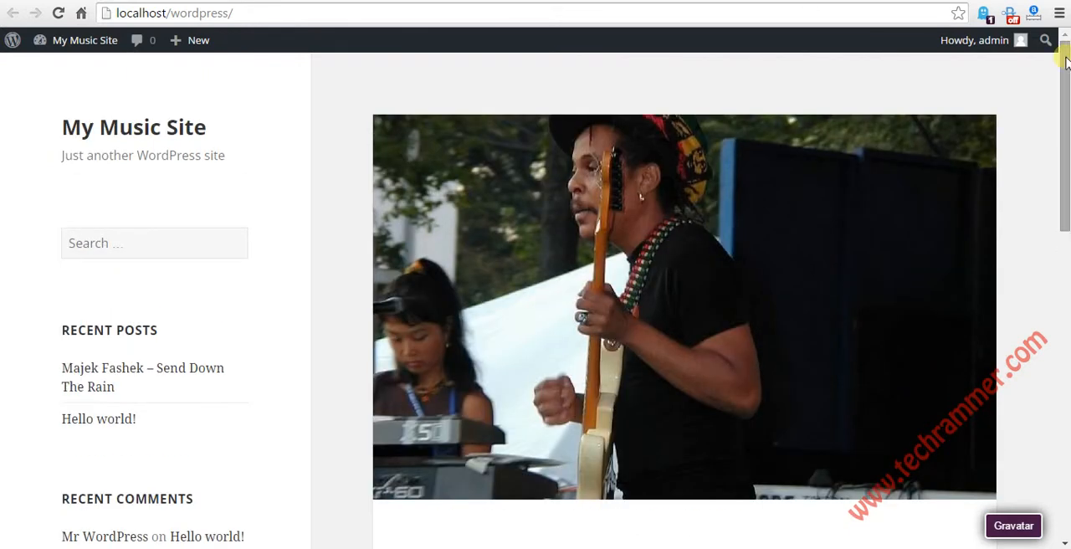
{"action": "left_click", "coordinate": [292, 15]}
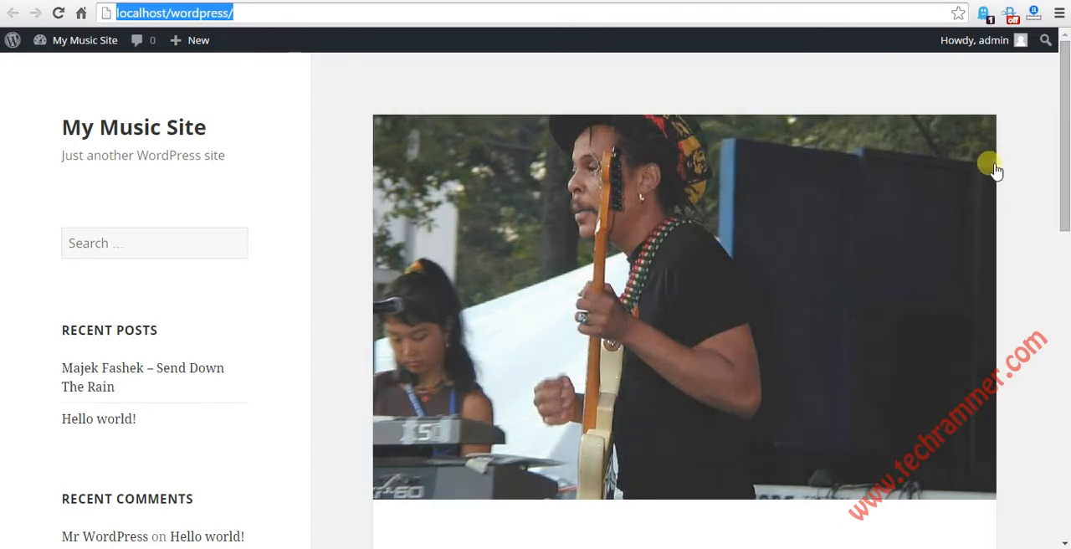
Step: Examine the published post on the front page, including its featured image, text, audio player, category and tags
{"action": "scroll", "coordinate": [1030, 240], "scroll_direction": "down", "scroll_amount": 2}
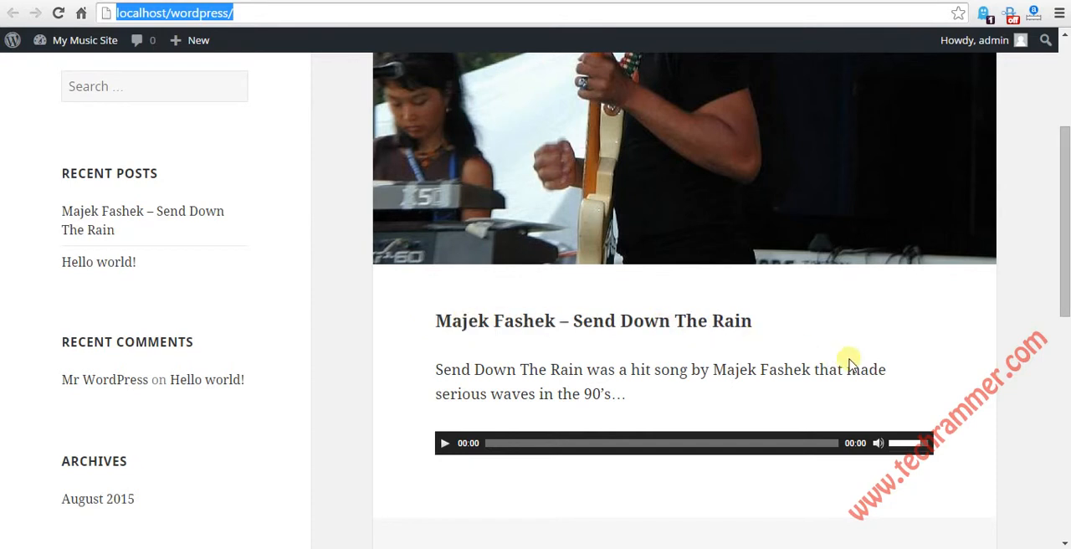
{"action": "left_click_drag", "start_coordinate": [444, 375], "coordinate": [650, 396]}
{"action": "left_click", "coordinate": [658, 397]}
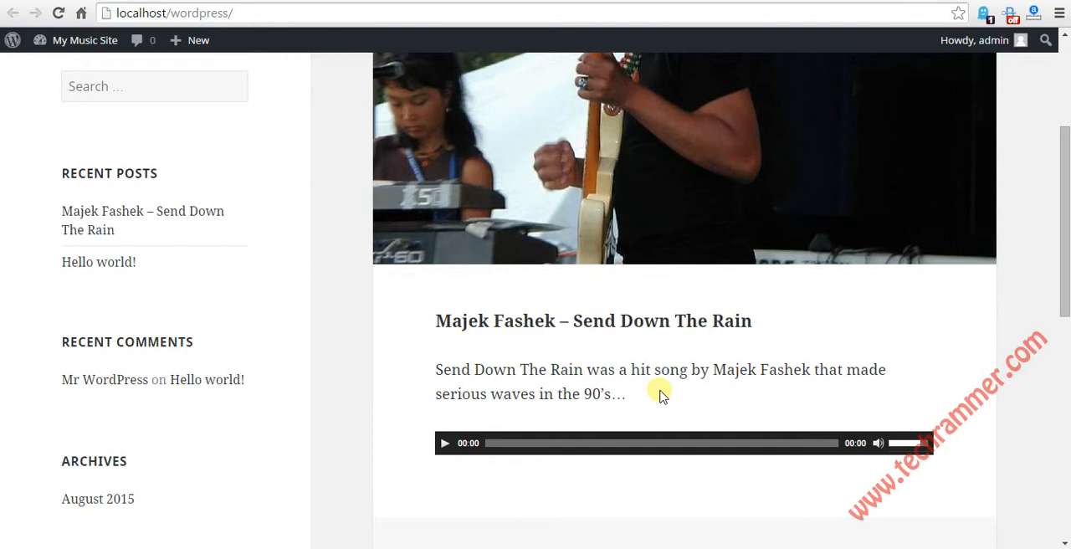
{"action": "scroll", "coordinate": [761, 368], "scroll_direction": "down", "scroll_amount": 3}
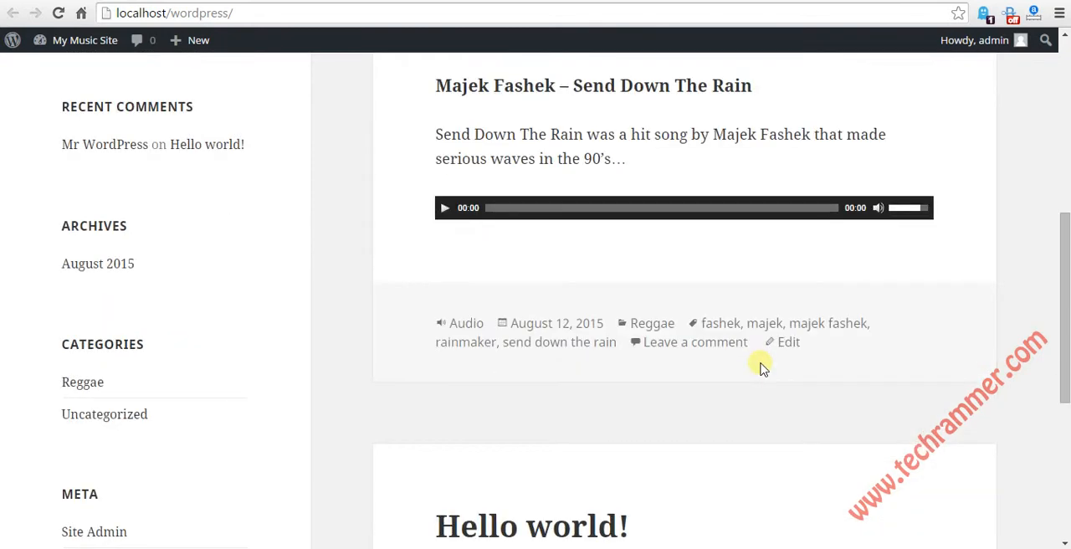
{"action": "scroll", "coordinate": [762, 368], "scroll_direction": "up", "scroll_amount": 2}
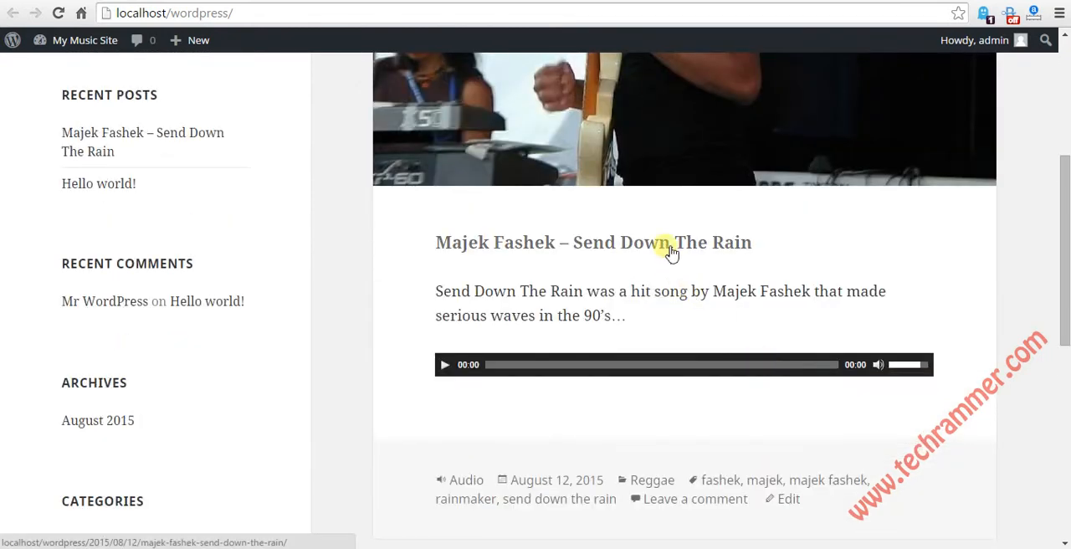
{"action": "scroll", "coordinate": [642, 430], "scroll_direction": "down", "scroll_amount": 1}
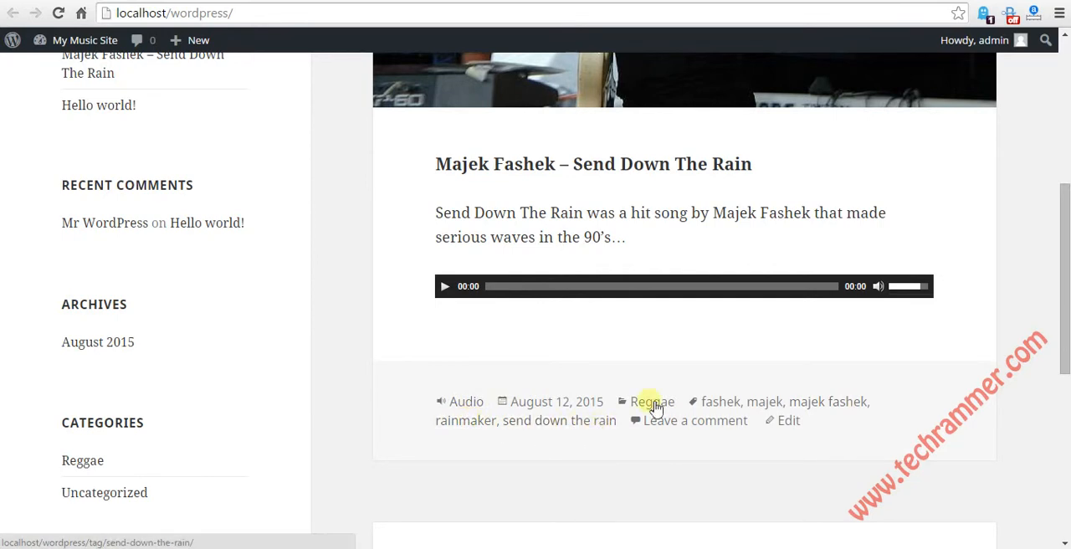
{"action": "scroll", "coordinate": [857, 416], "scroll_direction": "down", "scroll_amount": 5}
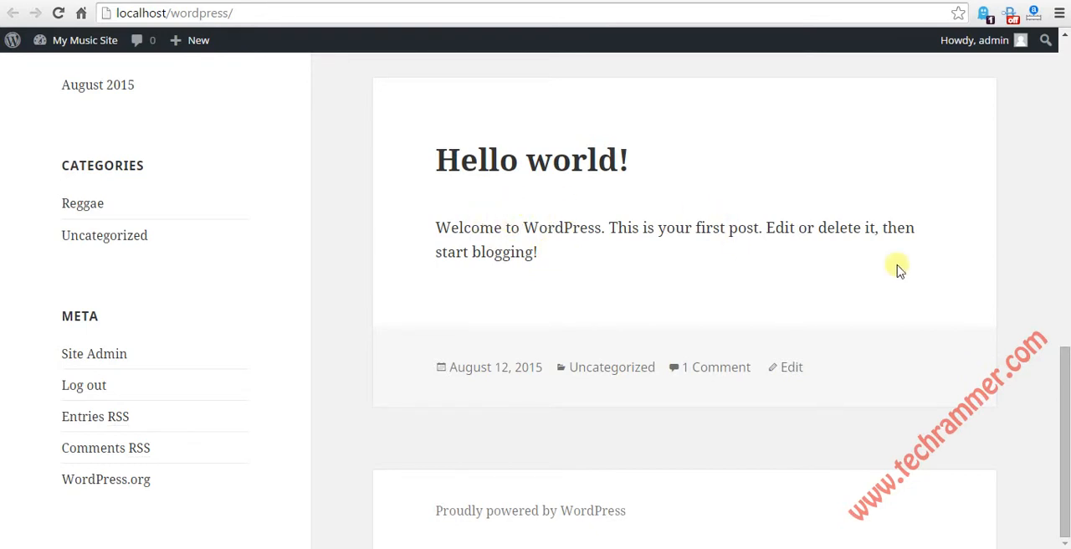
{"action": "scroll", "coordinate": [960, 308], "scroll_direction": "up", "scroll_amount": 10}
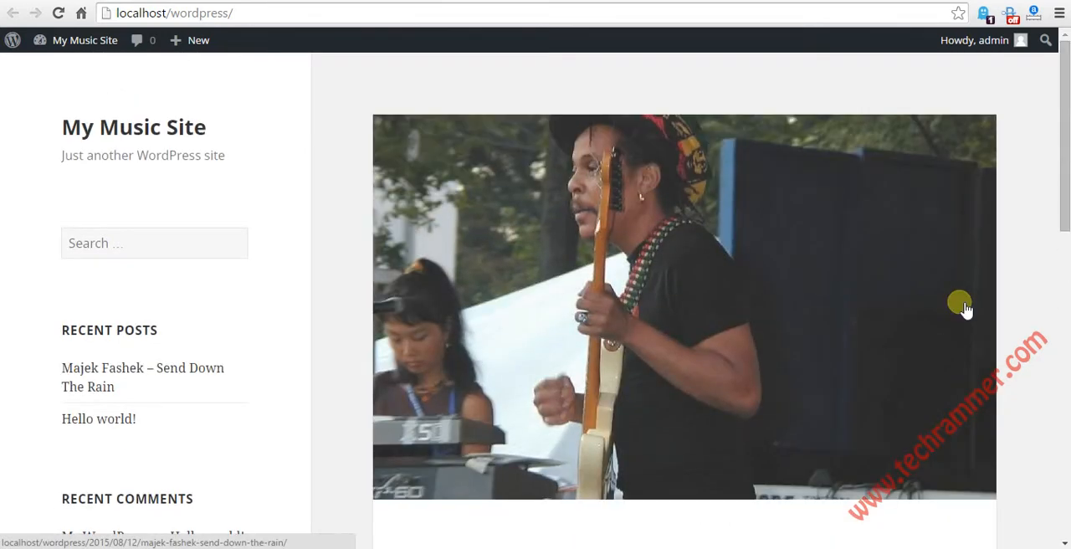
Step: Open the single-post page of "Majek Fashek – Send Down The Rain" from the front page
{"action": "scroll", "coordinate": [787, 320], "scroll_direction": "down", "scroll_amount": 3}
{"action": "left_click", "coordinate": [627, 325]}
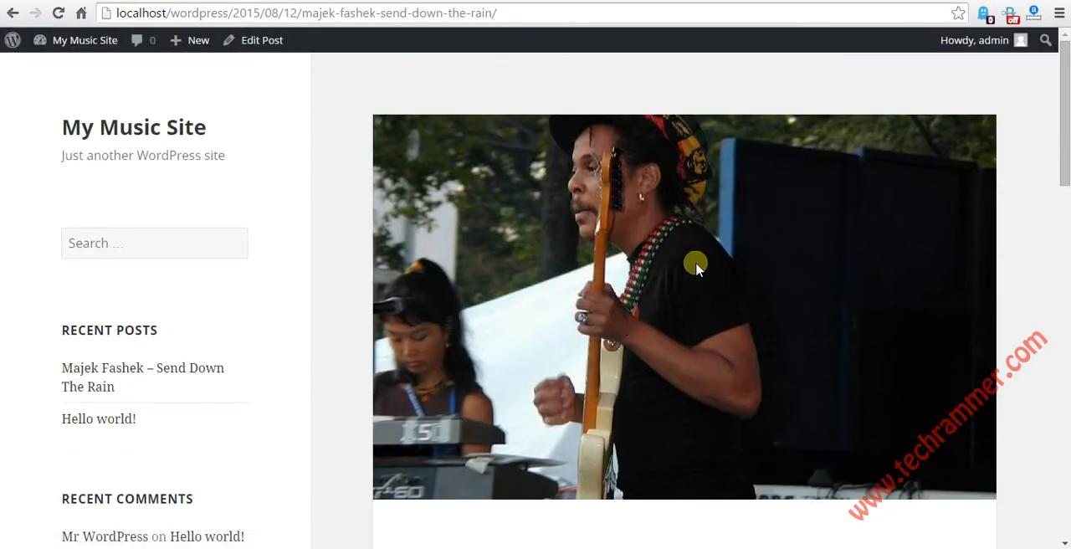
{"action": "scroll", "coordinate": [696, 262], "scroll_direction": "down", "scroll_amount": 10}
{"action": "scroll", "coordinate": [722, 263], "scroll_direction": "up", "scroll_amount": 2}
{"action": "scroll", "coordinate": [722, 259], "scroll_direction": "up", "scroll_amount": 10}
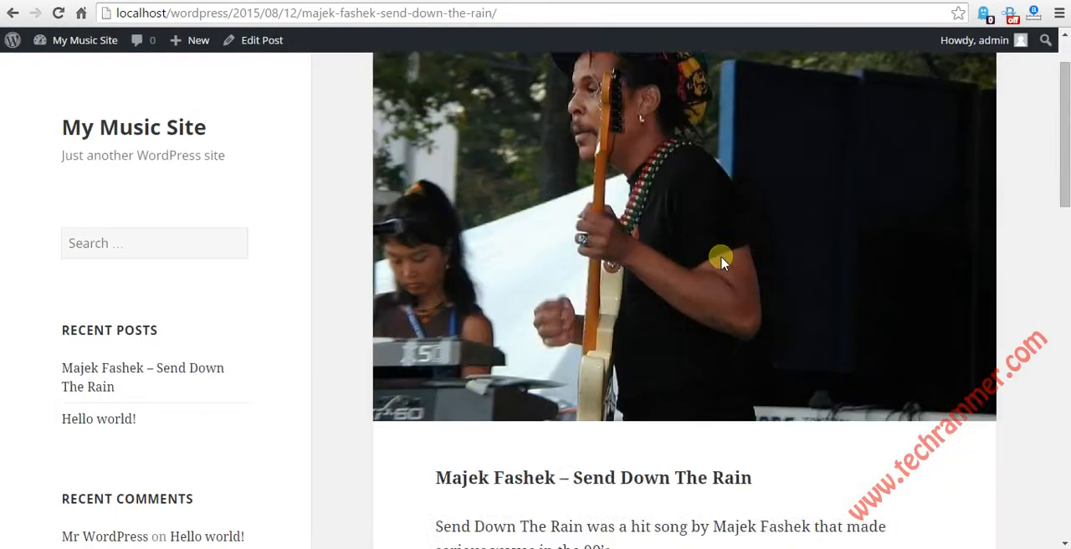
Step: Play the song in the post's embedded audio player for a few seconds and pause it
{"action": "scroll", "coordinate": [712, 318], "scroll_direction": "down", "scroll_amount": 2}
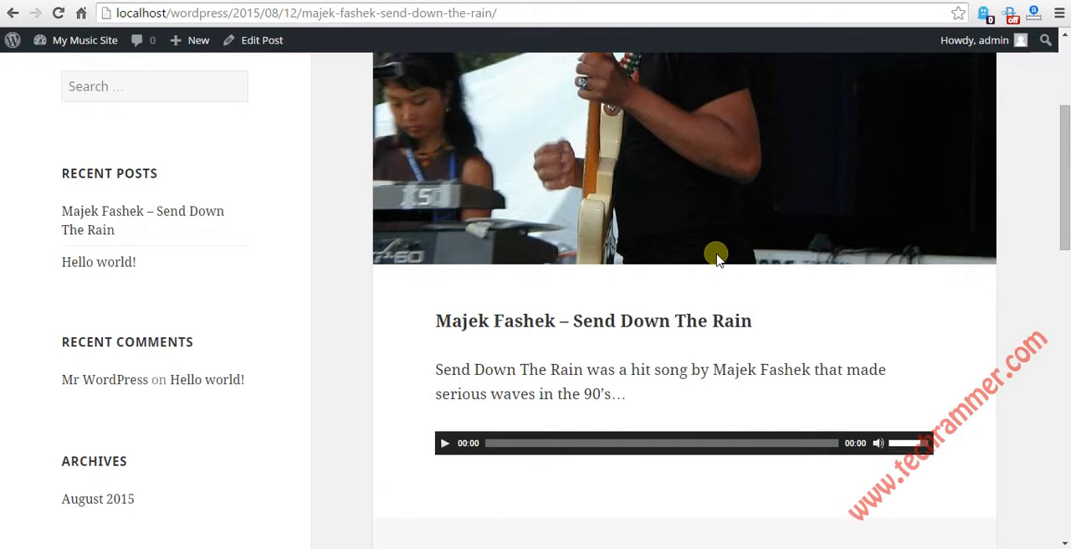
{"action": "left_click", "coordinate": [445, 444]}
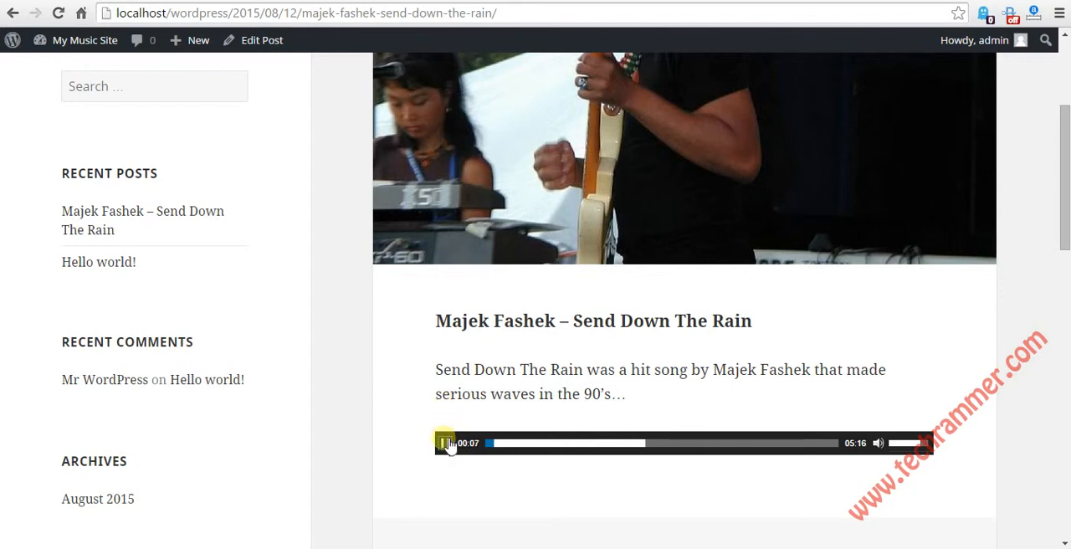
{"action": "left_click", "coordinate": [446, 445]}
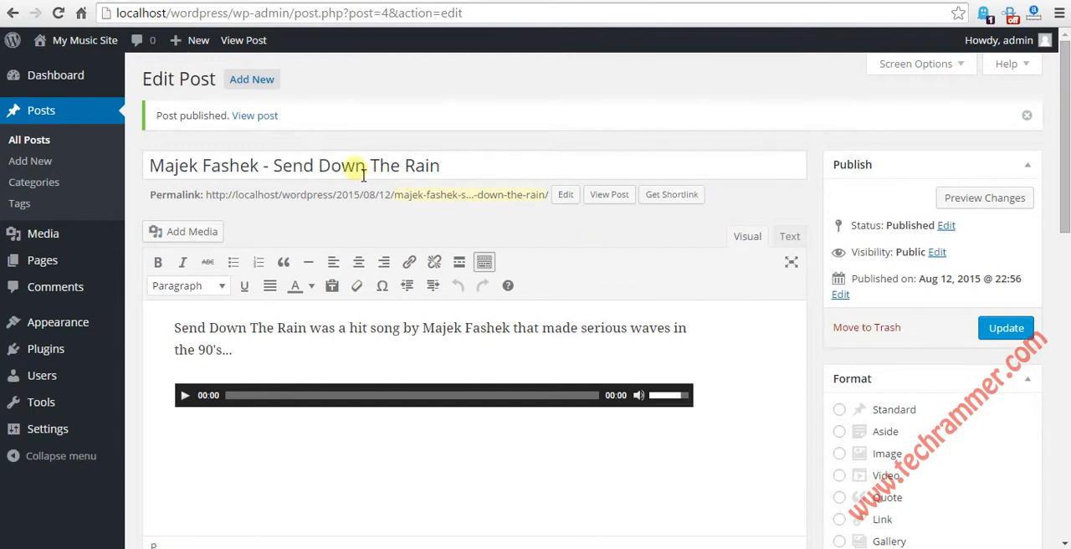
Step: Review the title, body text, audio player, excerpt and discussion settings of the published post in the post editor
{"action": "left_click", "coordinate": [458, 172]}
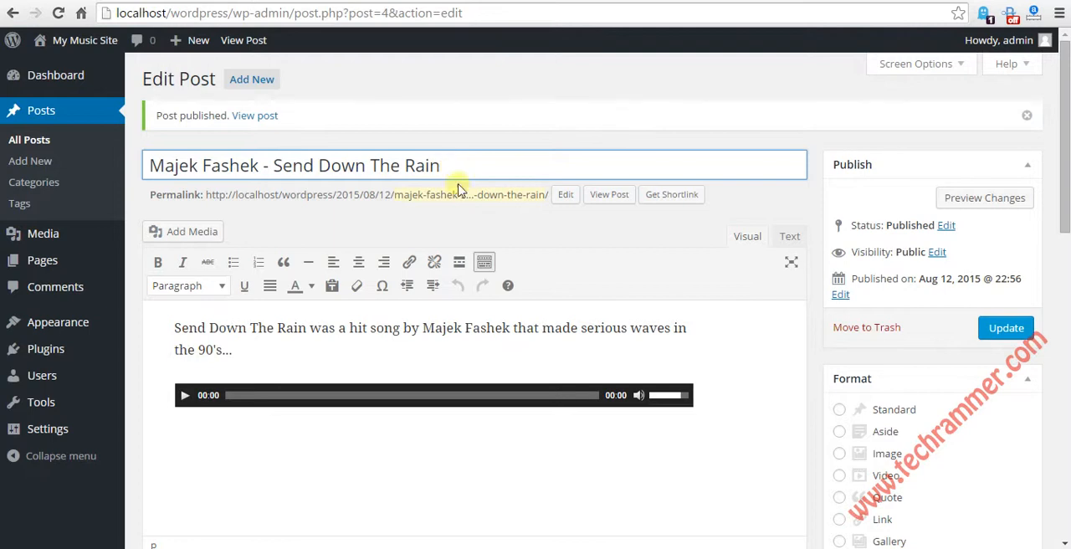
{"action": "scroll", "coordinate": [411, 341], "scroll_direction": "down", "scroll_amount": 4}
{"action": "scroll", "coordinate": [323, 159], "scroll_direction": "up", "scroll_amount": 2}
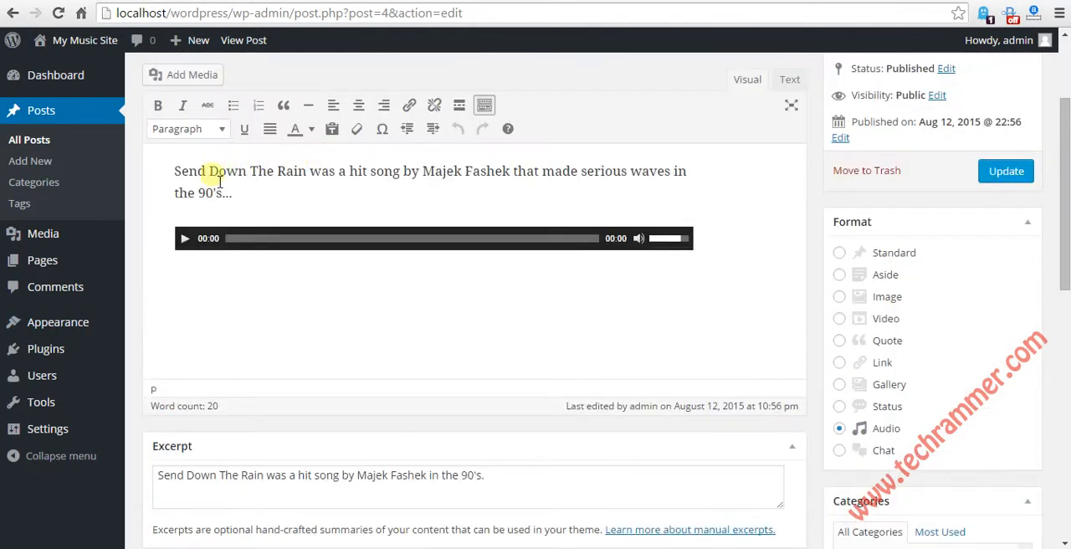
{"action": "left_click_drag", "start_coordinate": [175, 170], "coordinate": [246, 194]}
{"action": "left_click", "coordinate": [251, 192]}
{"action": "scroll", "coordinate": [268, 293], "scroll_direction": "down", "scroll_amount": 2}
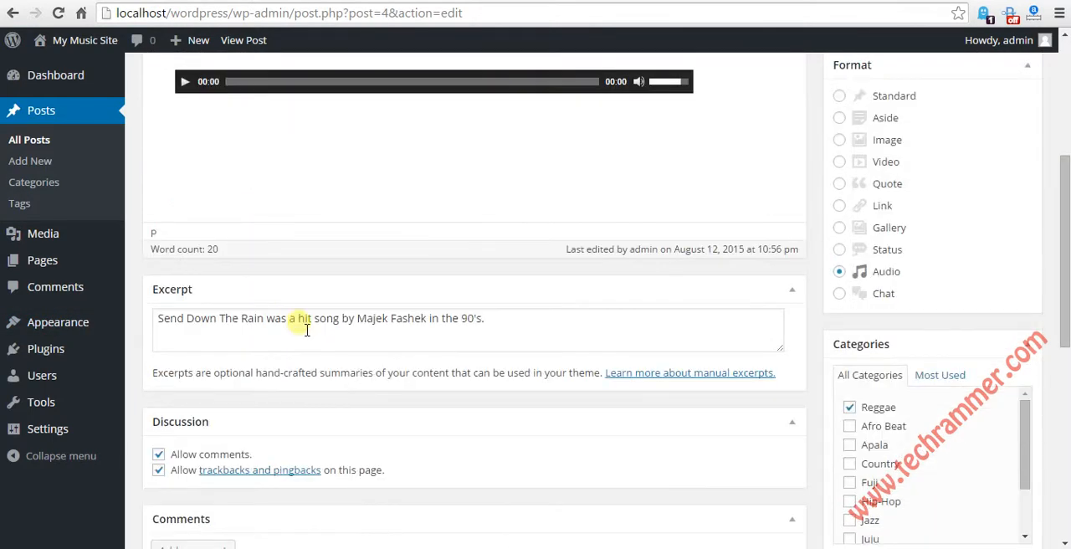
{"action": "left_click", "coordinate": [556, 343]}
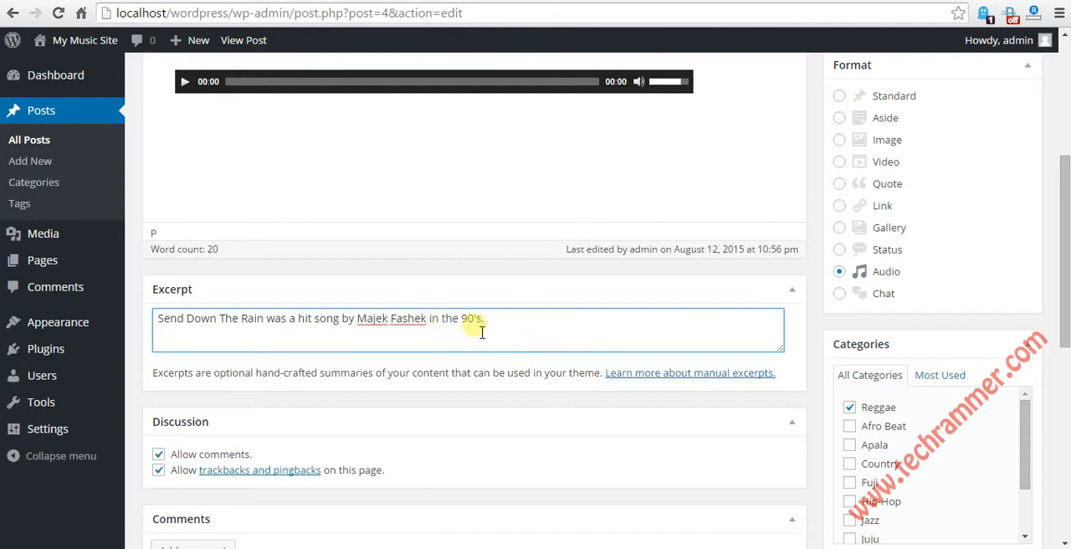
{"action": "scroll", "coordinate": [492, 345], "scroll_direction": "down", "scroll_amount": 3}
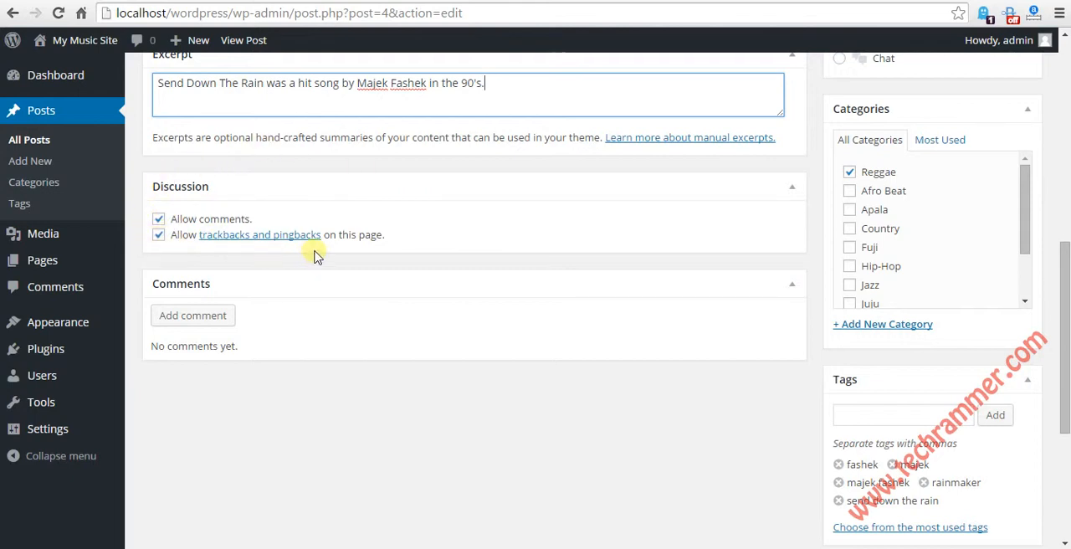
{"action": "scroll", "coordinate": [577, 251], "scroll_direction": "up", "scroll_amount": 1}
{"action": "scroll", "coordinate": [658, 292], "scroll_direction": "up", "scroll_amount": 5}
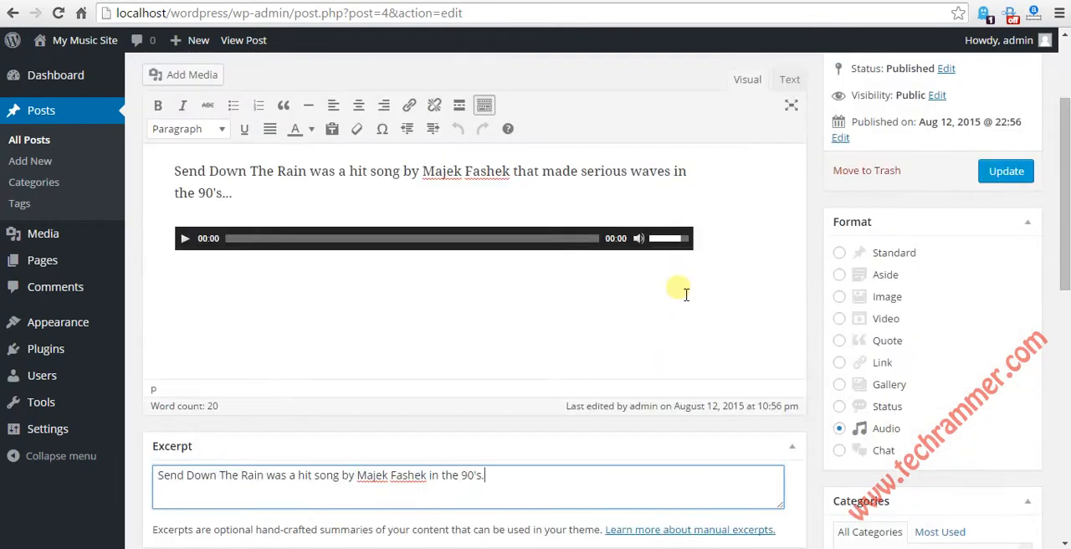
Step: Examine the post's format, category list, tags and featured image, opening the form for adding a new category
{"action": "scroll", "coordinate": [708, 292], "scroll_direction": "down", "scroll_amount": 3}
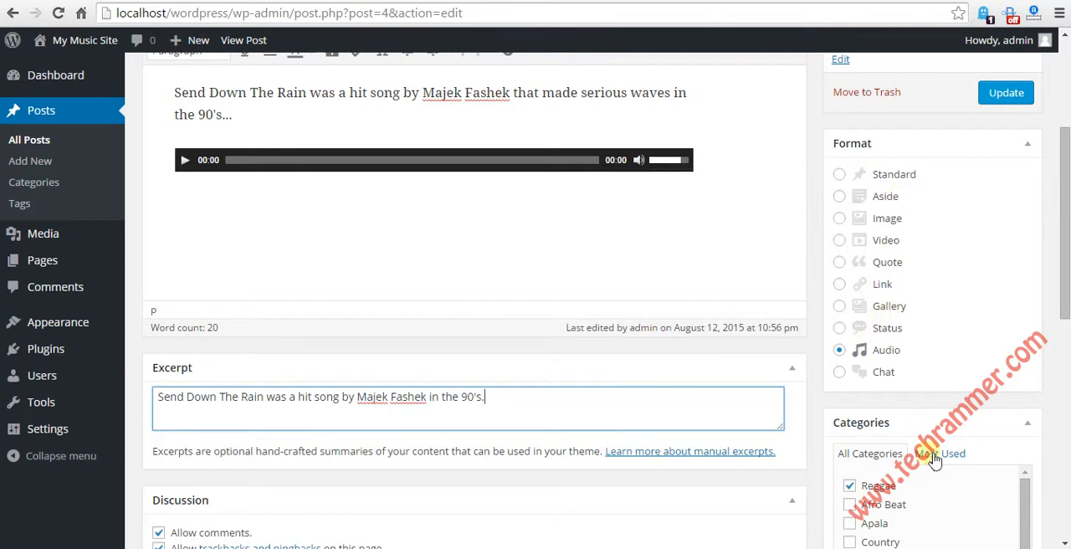
{"action": "scroll", "coordinate": [944, 365], "scroll_direction": "down", "scroll_amount": 2}
{"action": "scroll", "coordinate": [945, 368], "scroll_direction": "down", "scroll_amount": 3}
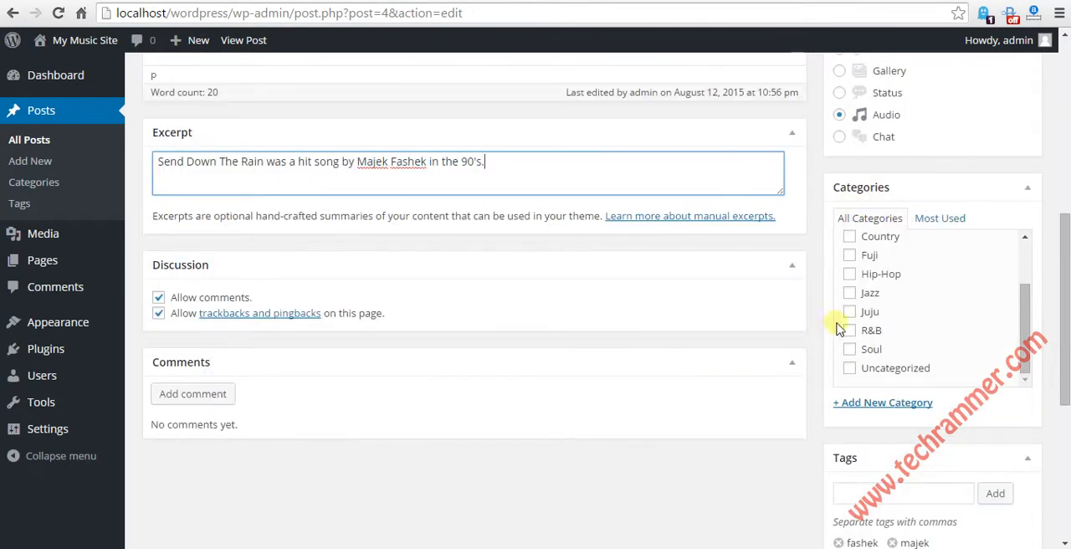
{"action": "mouse_move", "coordinate": [1025, 335]}
{"action": "left_mouse_down"}
{"action": "mouse_move", "coordinate": [1028, 277]}
{"action": "mouse_move", "coordinate": [1022, 358]}
{"action": "mouse_move", "coordinate": [1030, 268]}
{"action": "mouse_move", "coordinate": [1030, 339]}
{"action": "left_mouse_up"}
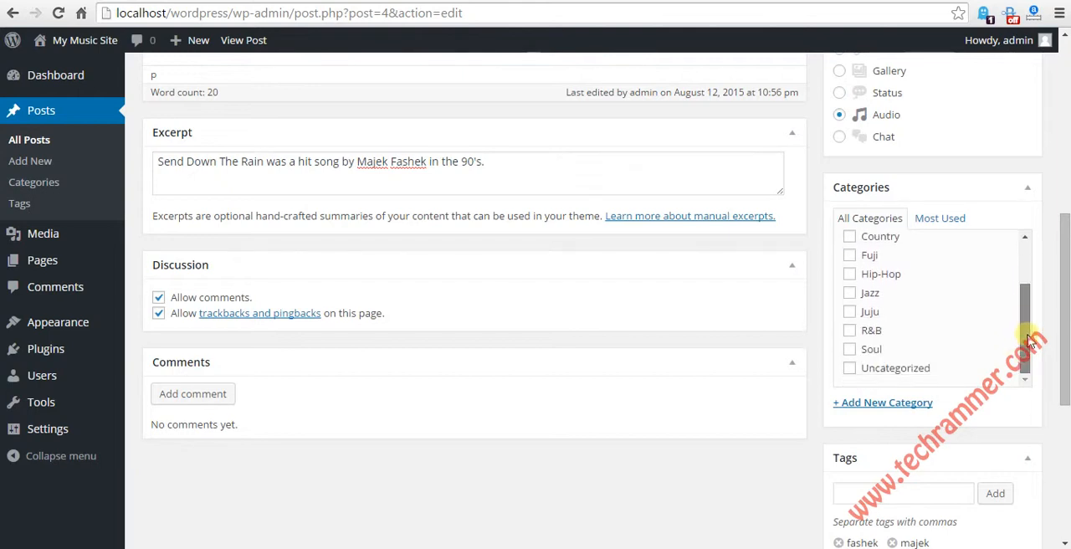
{"action": "left_click", "coordinate": [878, 406]}
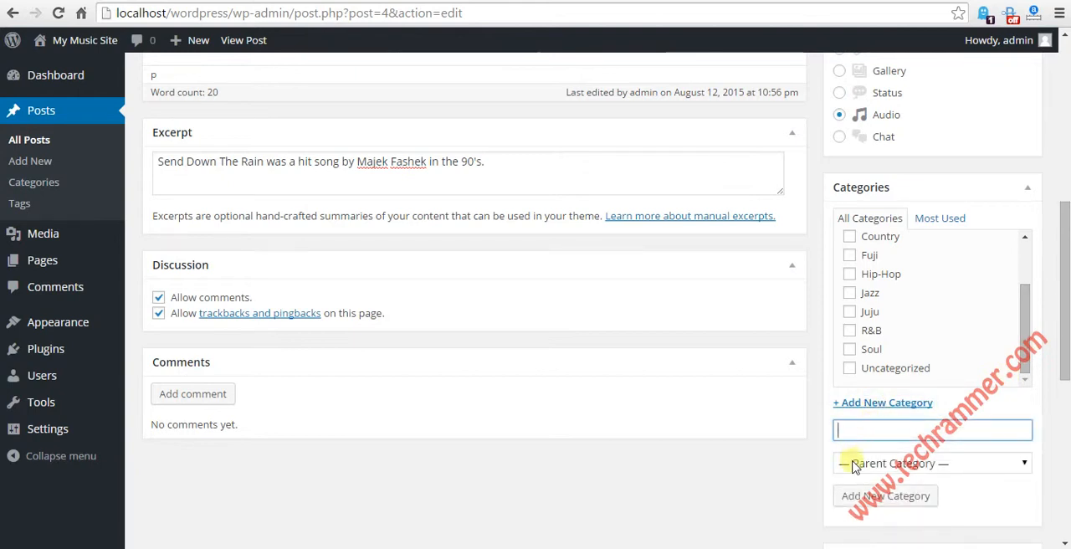
{"action": "scroll", "coordinate": [929, 385], "scroll_direction": "down", "scroll_amount": 4}
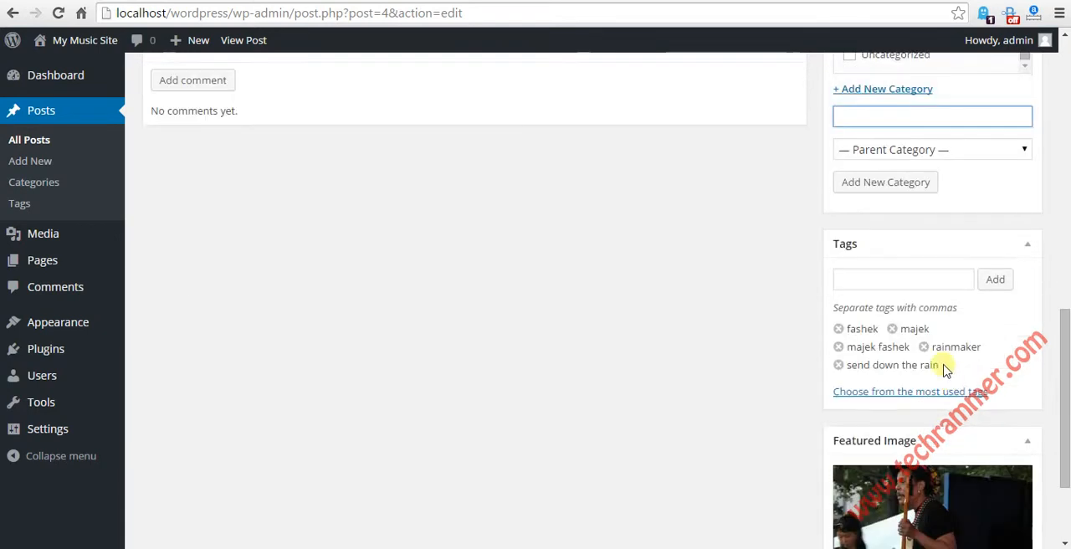
{"action": "left_click", "coordinate": [864, 288]}
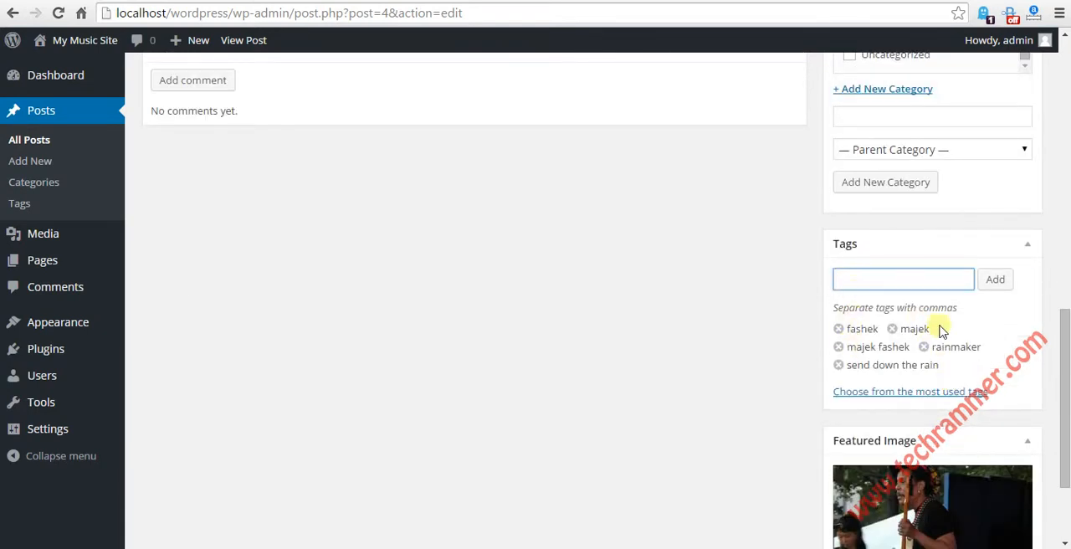
{"action": "scroll", "coordinate": [726, 365], "scroll_direction": "down", "scroll_amount": 2}
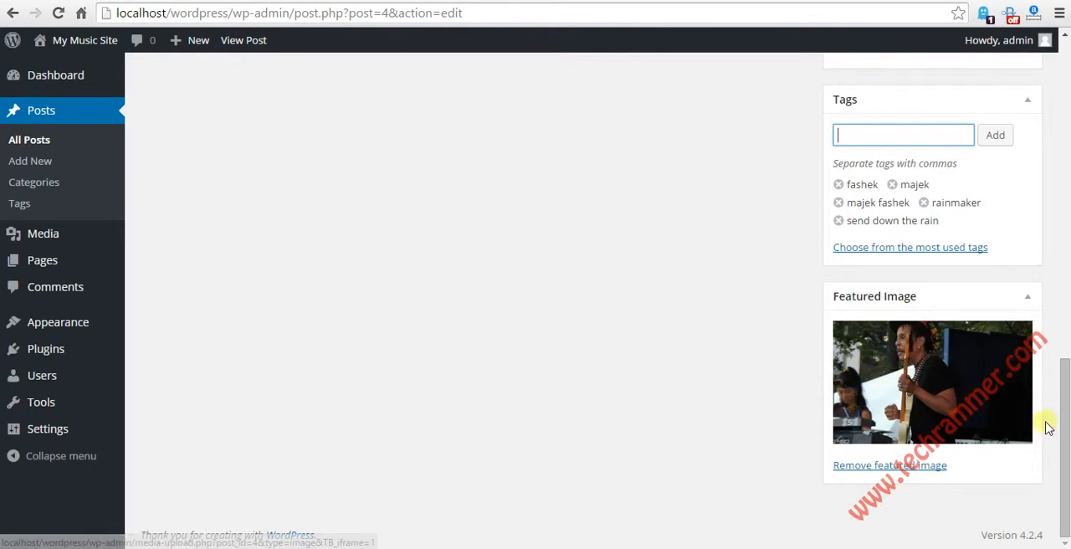
{"action": "left_click_drag", "start_coordinate": [1061, 432], "coordinate": [1058, 115]}
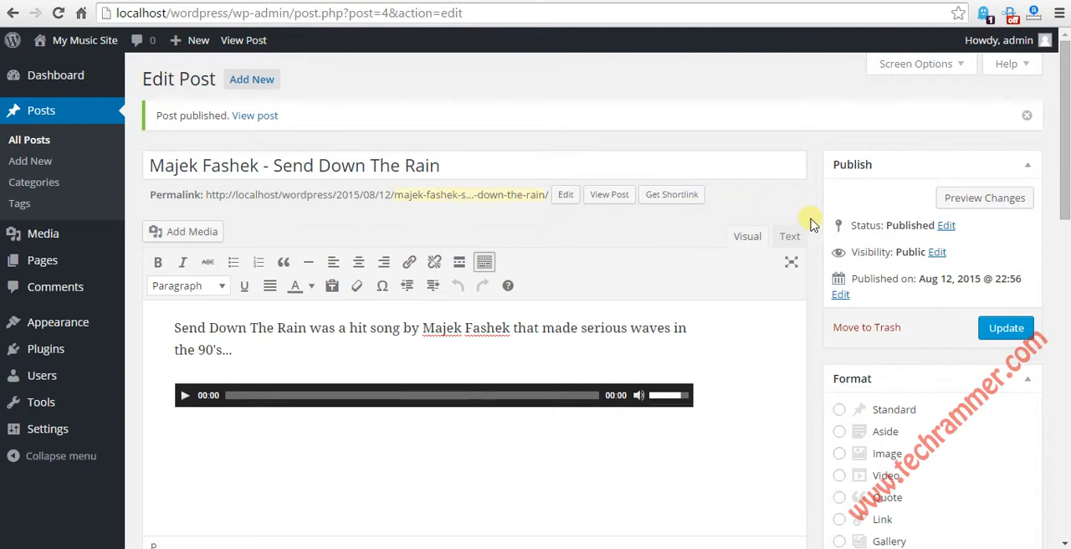
Step: Look over the whole Edit Post page once more, from the content and excerpt to the categories and tags
{"action": "scroll", "coordinate": [816, 341], "scroll_direction": "down", "scroll_amount": 3}
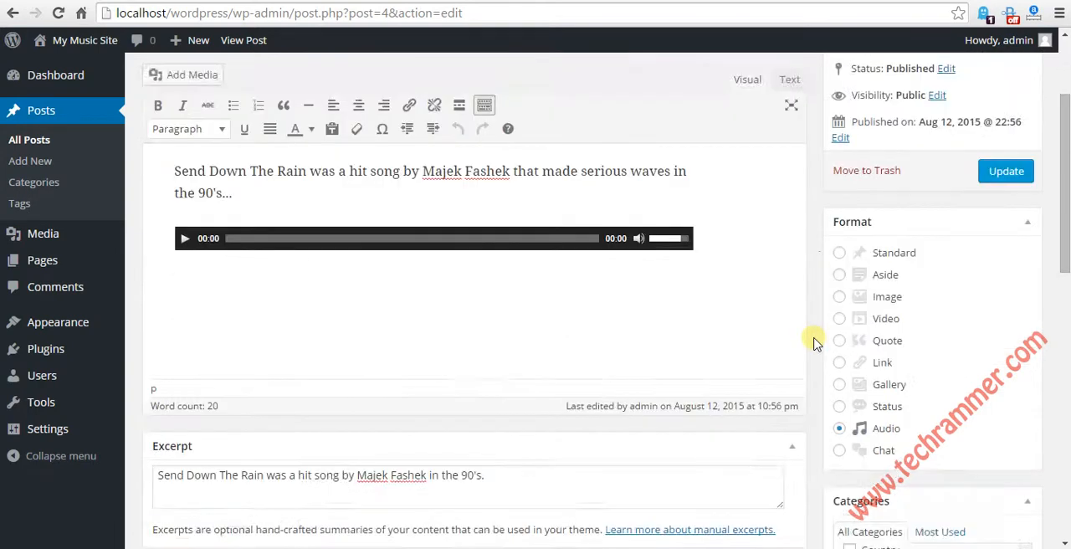
{"action": "scroll", "coordinate": [815, 343], "scroll_direction": "down", "scroll_amount": 3}
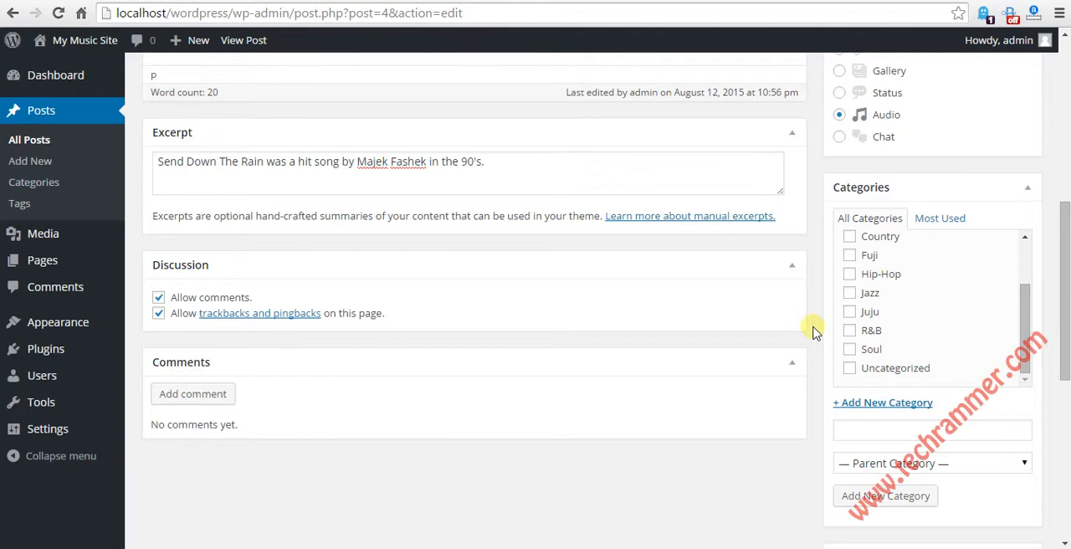
{"action": "scroll", "coordinate": [812, 330], "scroll_direction": "down", "scroll_amount": 3}
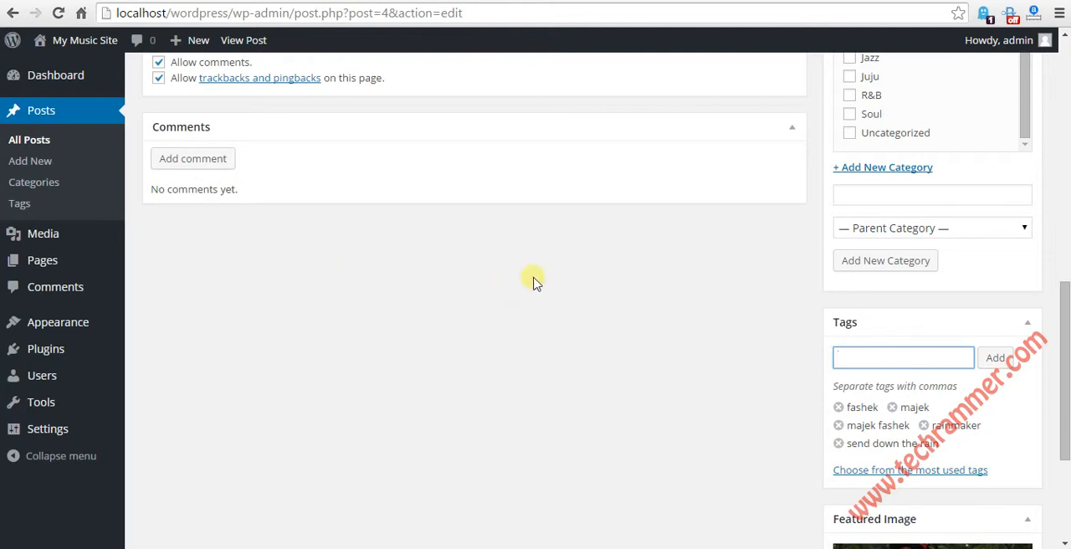
{"action": "scroll", "coordinate": [602, 272], "scroll_direction": "up", "scroll_amount": 7}
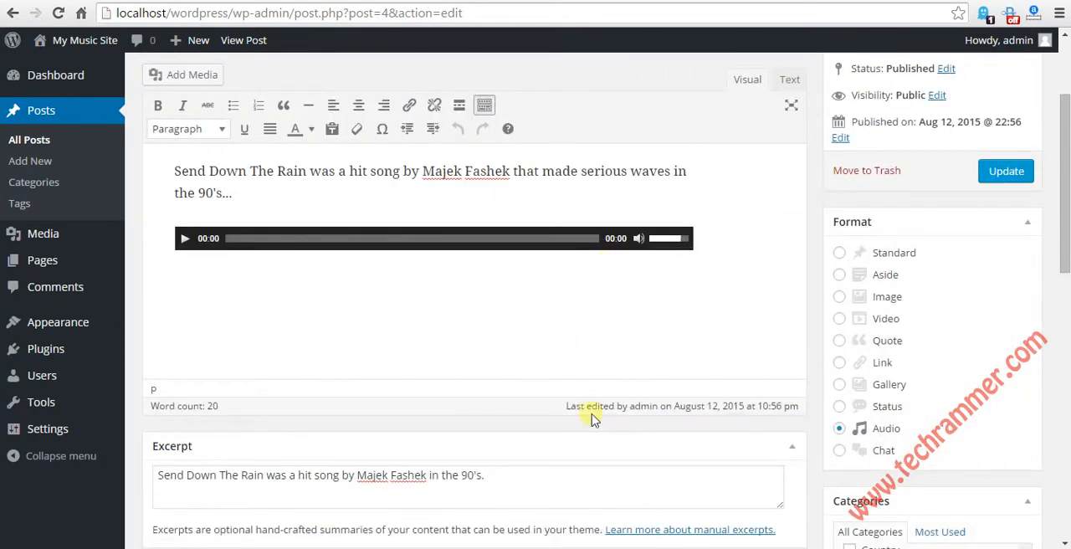
{"action": "scroll", "coordinate": [597, 423], "scroll_direction": "down", "scroll_amount": 3}
{"action": "scroll", "coordinate": [597, 426], "scroll_direction": "down", "scroll_amount": 3}
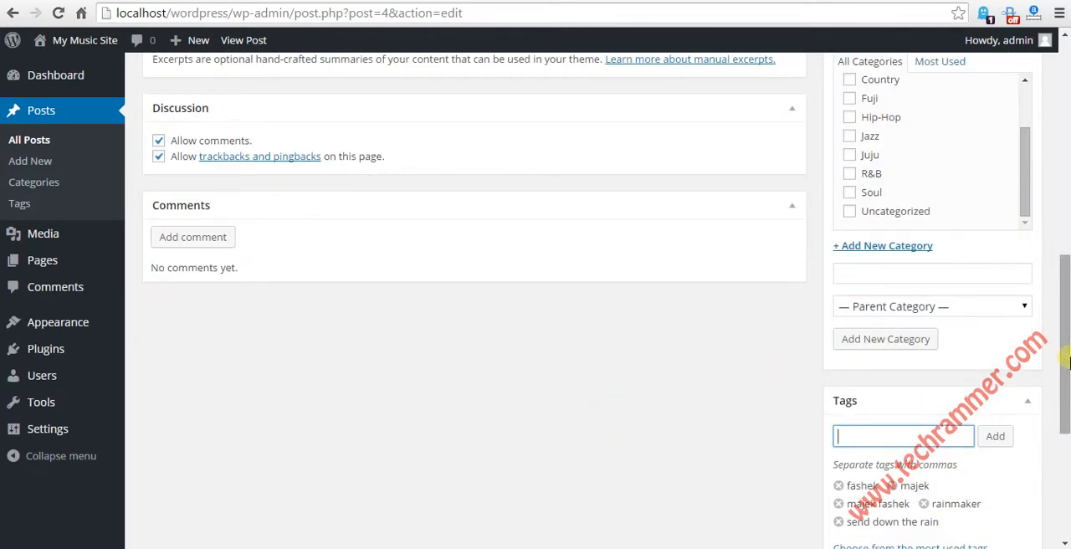
{"action": "left_click_drag", "start_coordinate": [1065, 350], "coordinate": [1066, 125]}
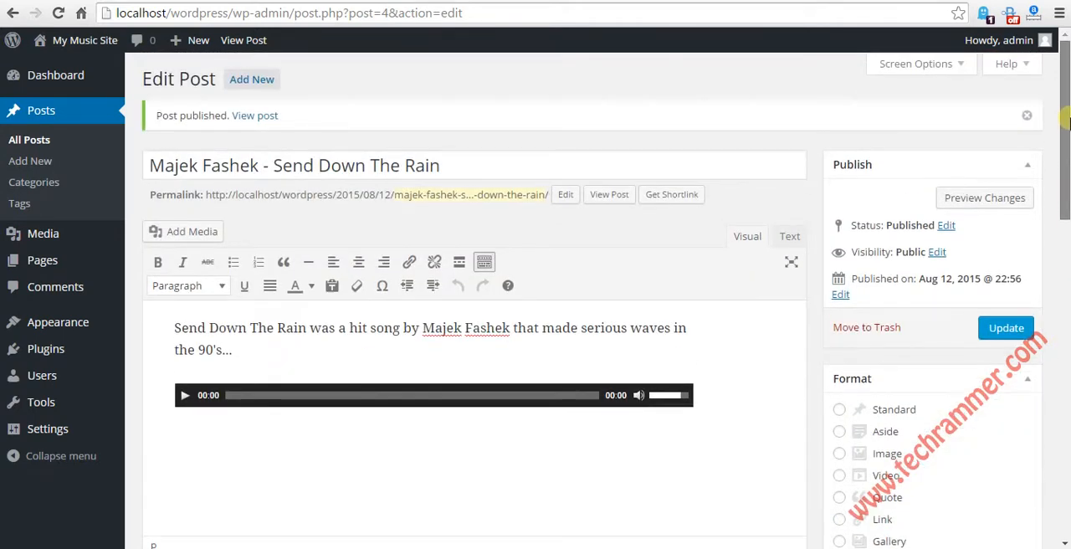